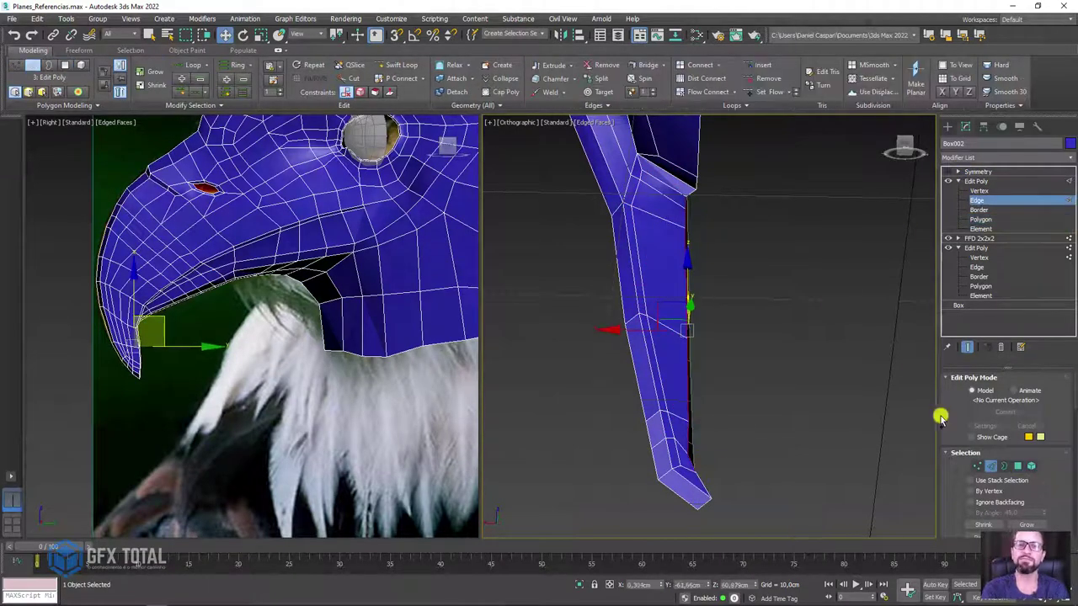
Close Planes_Referencias.max and leave an empty Untitled scene with the four-viewport layout.
{"action": "scroll", "coordinate": [993, 404], "scroll_direction": "down", "scroll_amount": 5}
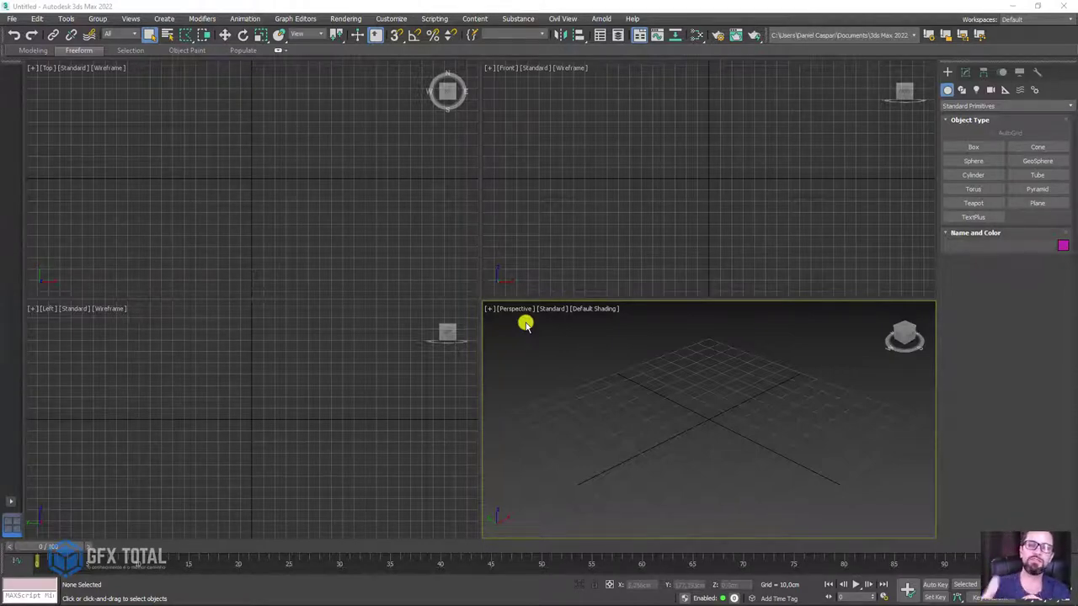
{"action": "mouse_move", "coordinate": [94, 600]}
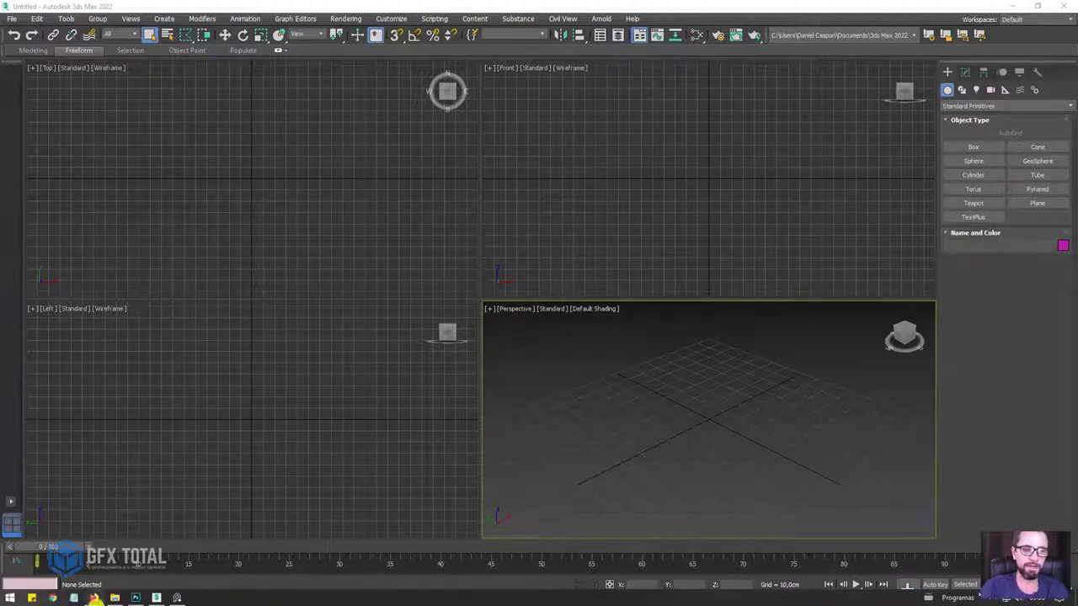
Bring up the Referências folder showing Front.jpg and left.jpg over the empty scene.
{"action": "left_click", "coordinate": [116, 598]}
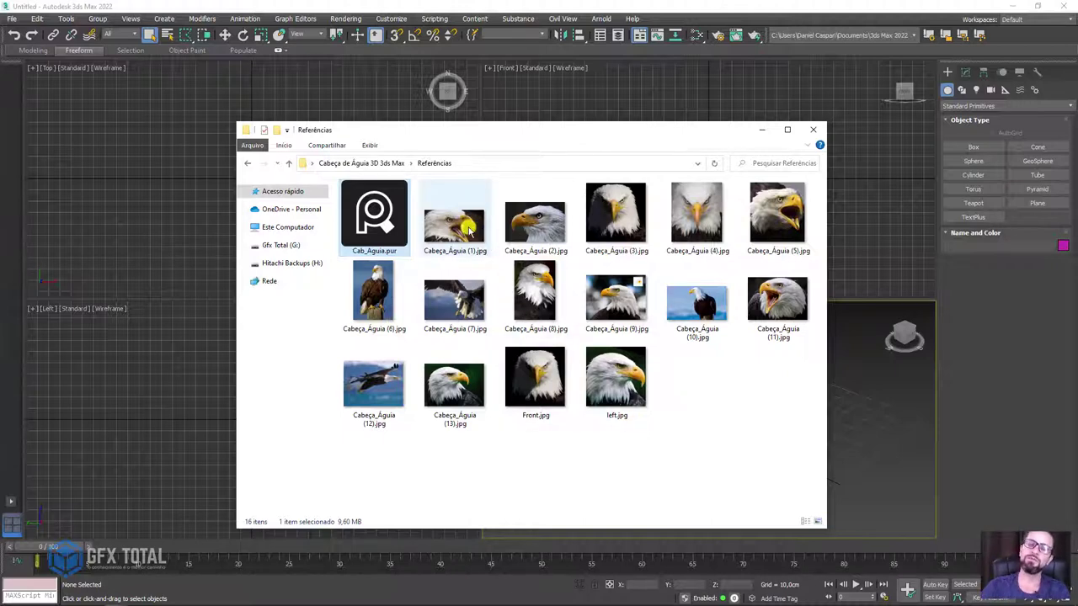
{"action": "mouse_move", "coordinate": [454, 223]}
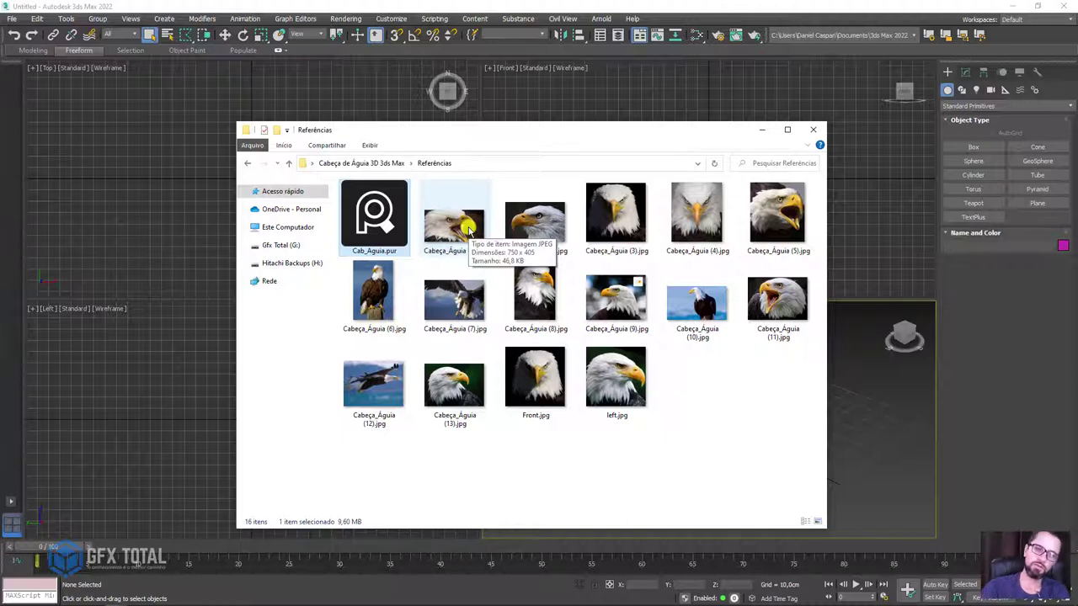
{"action": "left_click", "coordinate": [380, 295]}
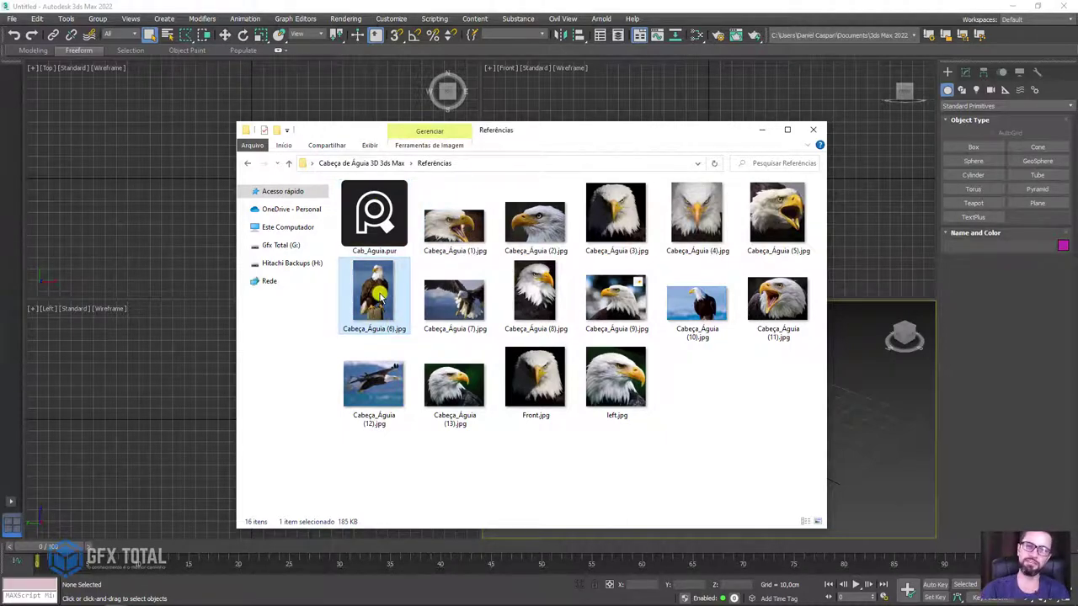
{"action": "double_click", "coordinate": [380, 295]}
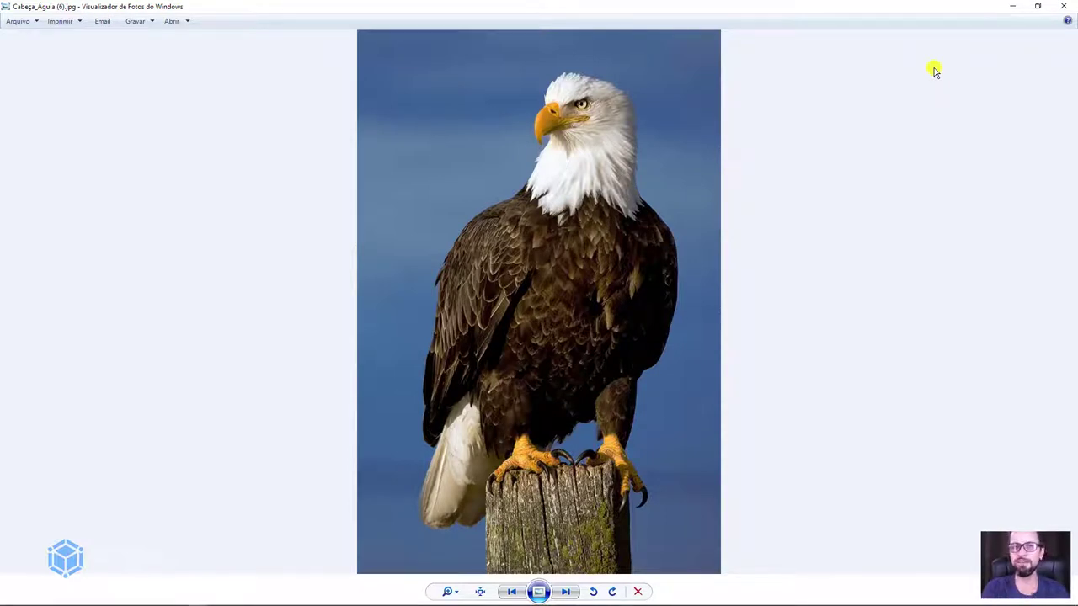
{"action": "left_click", "coordinate": [1037, 5]}
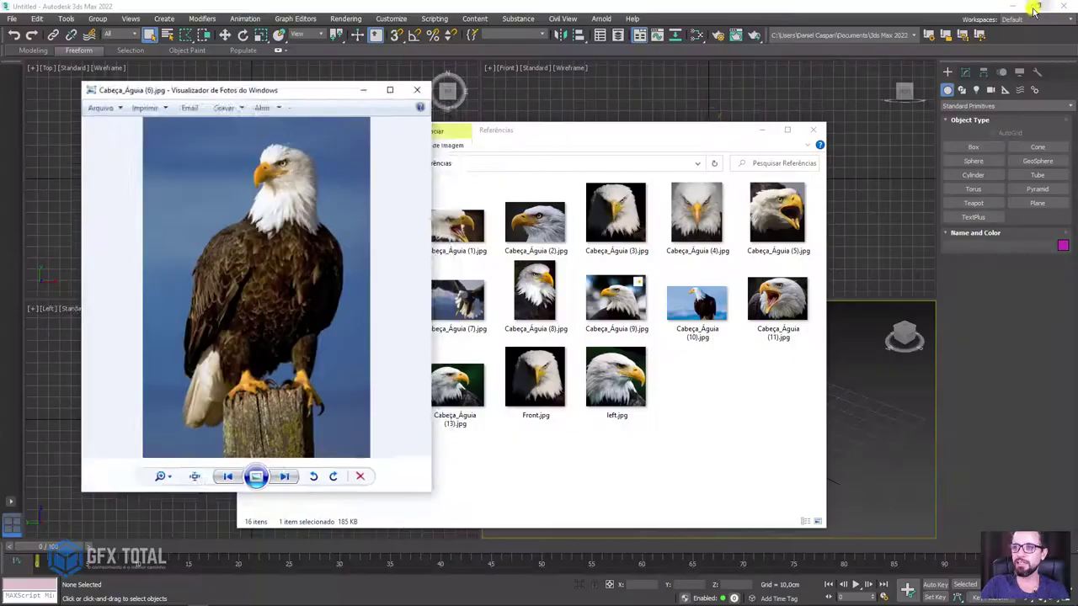
{"action": "left_click_drag", "start_coordinate": [332, 113], "coordinate": [255, 105]}
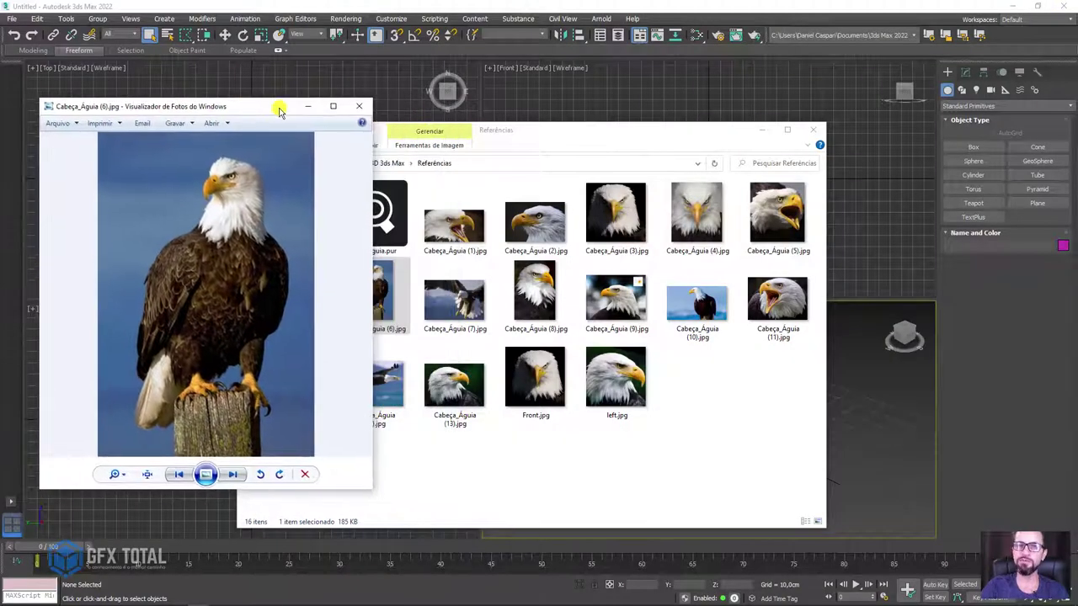
{"action": "left_click", "coordinate": [359, 106]}
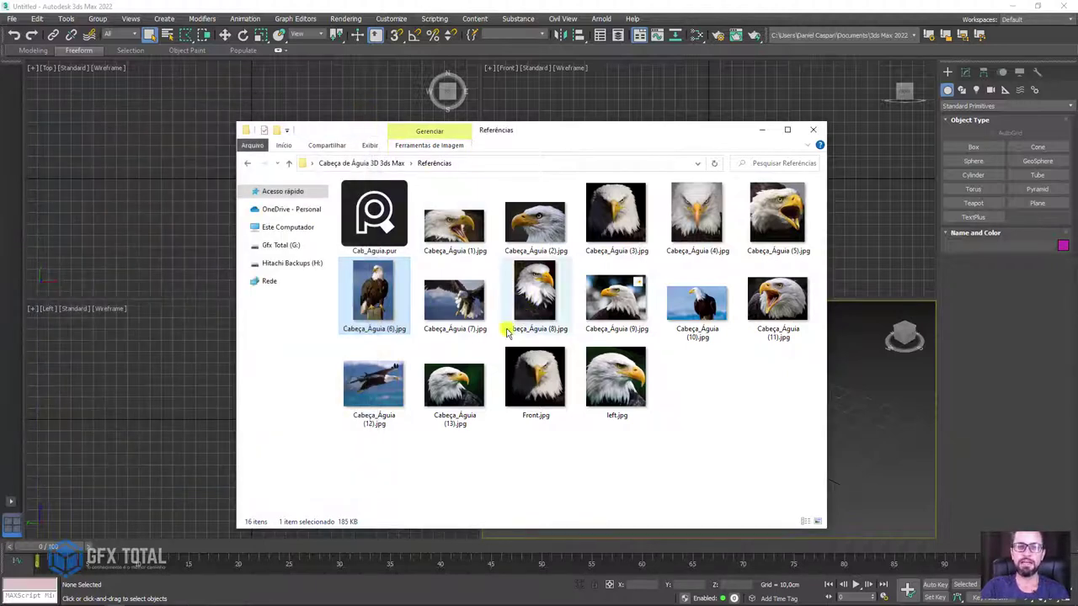
{"action": "left_click", "coordinate": [367, 217]}
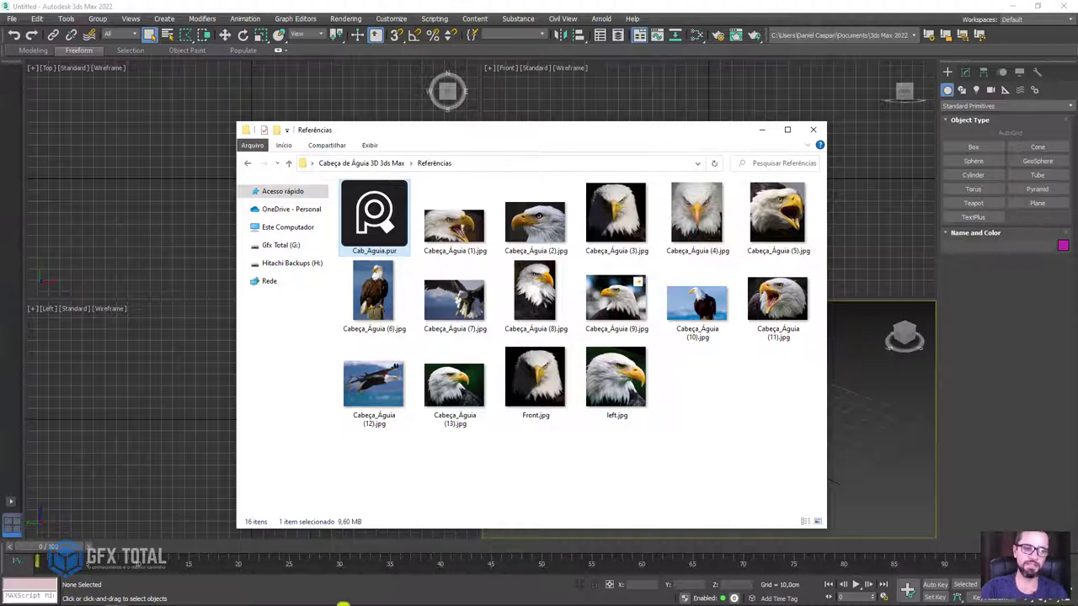
Open Cab_Águia.pur in PureRef, widen its window and make it fill the screen.
{"action": "left_click", "coordinate": [176, 600]}
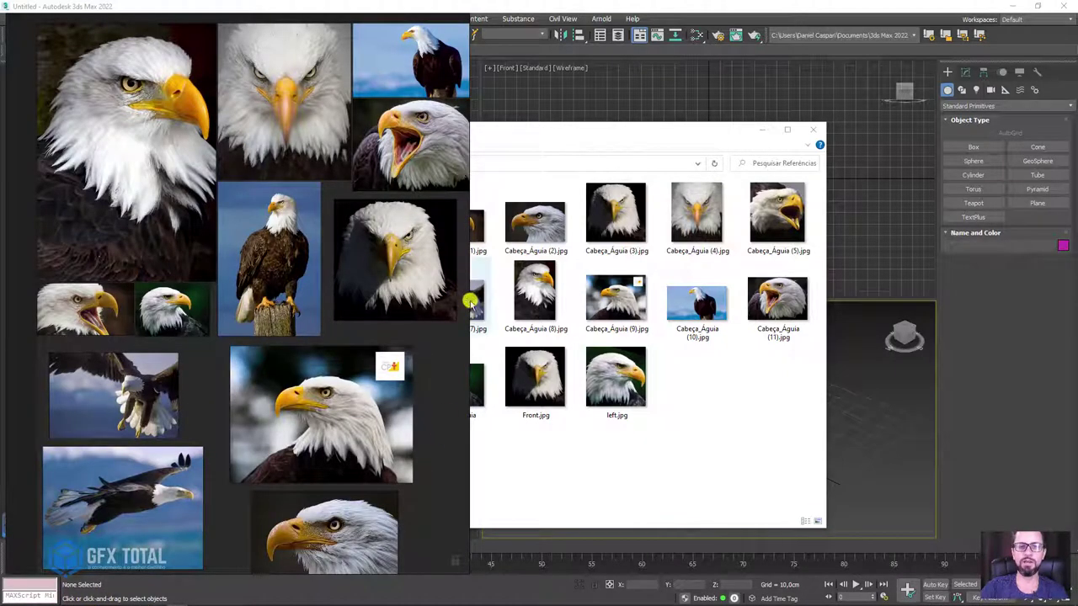
{"action": "left_click_drag", "start_coordinate": [469, 302], "coordinate": [548, 313]}
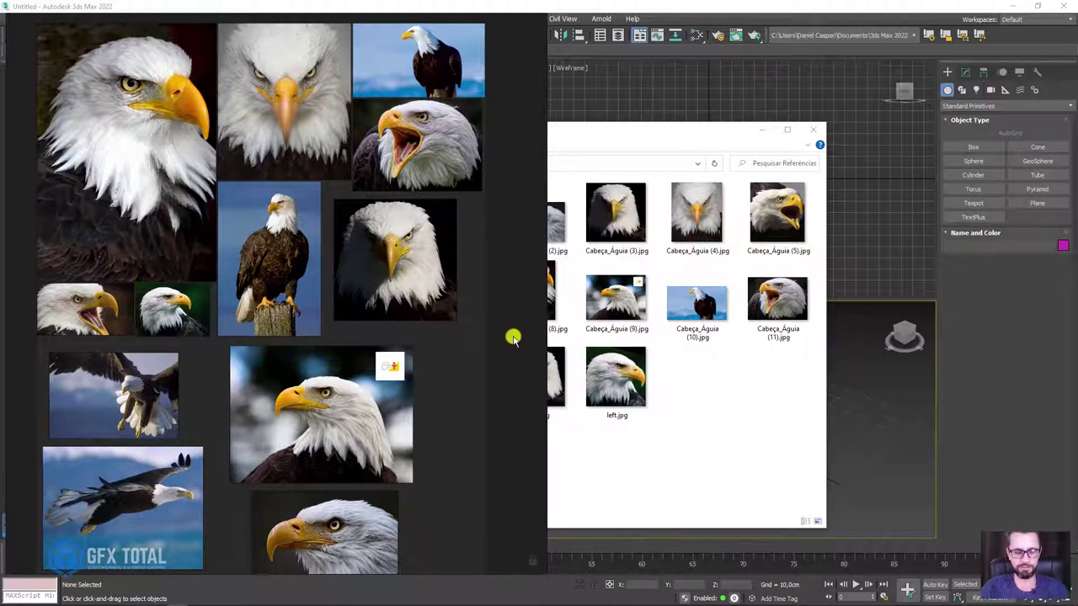
{"action": "key", "text": "ctrl+m"}
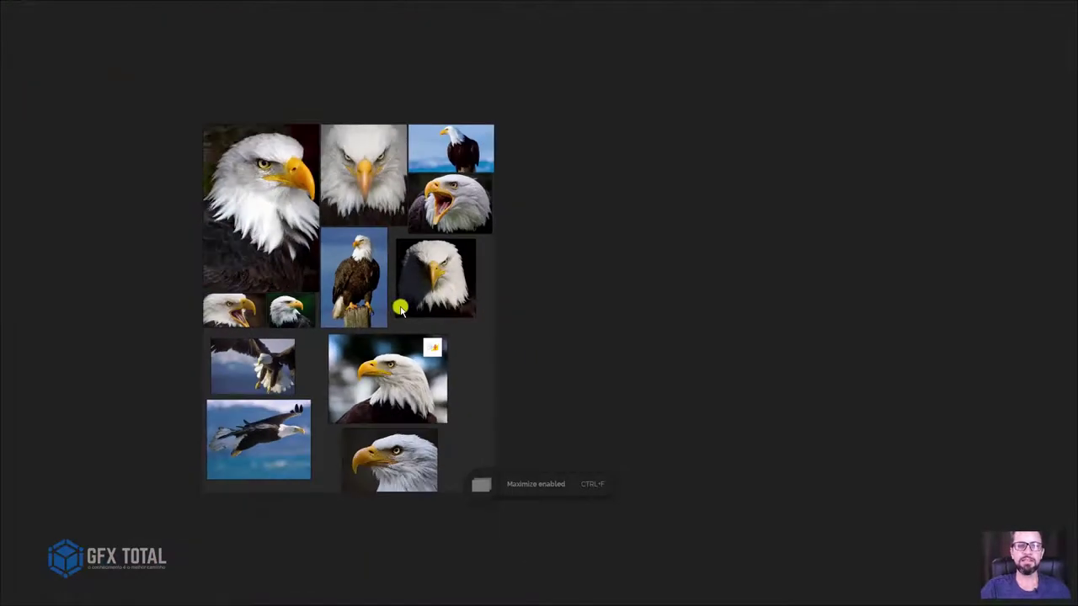
Zoom and pan across the eagle board to the front-facing eagle.
{"action": "scroll", "coordinate": [623, 190], "scroll_direction": "up", "scroll_amount": 2}
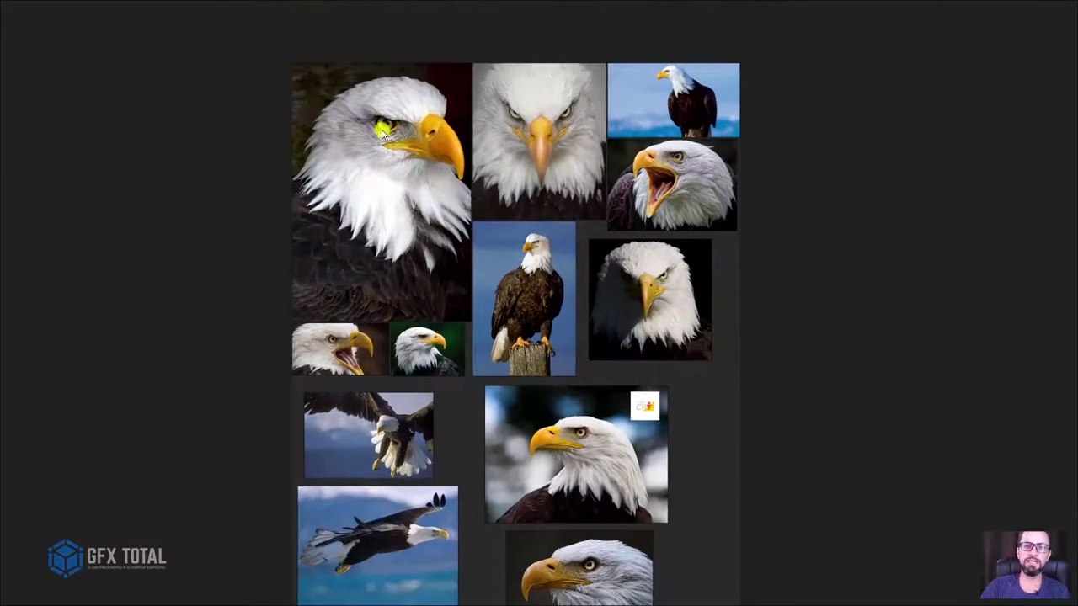
{"action": "scroll", "coordinate": [602, 284], "scroll_direction": "up", "scroll_amount": 2}
{"action": "scroll", "coordinate": [449, 217], "scroll_direction": "up", "scroll_amount": 4}
{"action": "scroll", "coordinate": [449, 217], "scroll_direction": "down", "scroll_amount": 2}
{"action": "scroll", "coordinate": [681, 329], "scroll_direction": "up", "scroll_amount": 3}
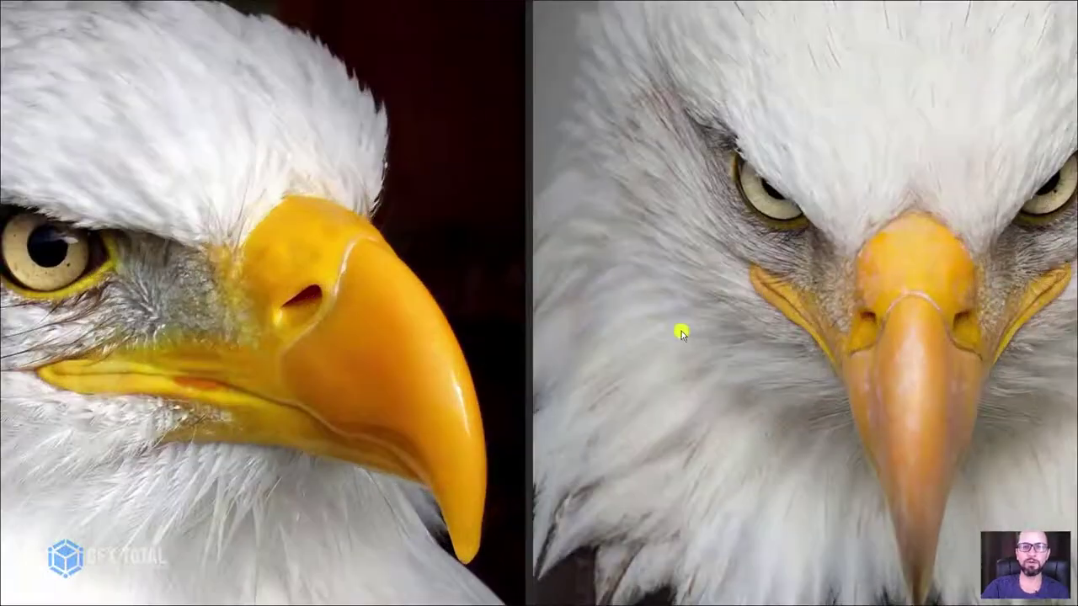
{"action": "mouse_move", "coordinate": [681, 329]}
{"action": "middle_mouse_down"}
{"action": "mouse_move", "coordinate": [193, 315]}
{"action": "mouse_move", "coordinate": [452, 335]}
{"action": "middle_mouse_up"}
{"action": "scroll", "coordinate": [399, 334], "scroll_direction": "up", "scroll_amount": 2}
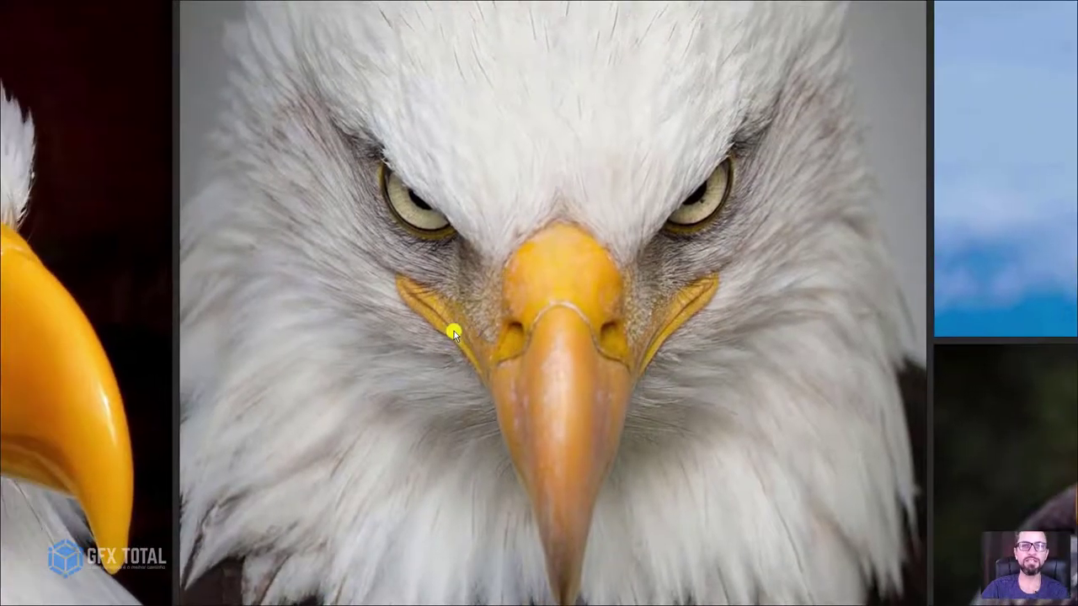
{"action": "scroll", "coordinate": [454, 331], "scroll_direction": "down", "scroll_amount": 3}
Zoom in on the open-mouthed eagle's eye and trace its lower eyelid and inner corner.
{"action": "middle_click_drag", "start_coordinate": [635, 362], "coordinate": [483, 233]}
{"action": "scroll", "coordinate": [611, 233], "scroll_direction": "up", "scroll_amount": 2}
{"action": "scroll", "coordinate": [598, 310], "scroll_direction": "up", "scroll_amount": 3}
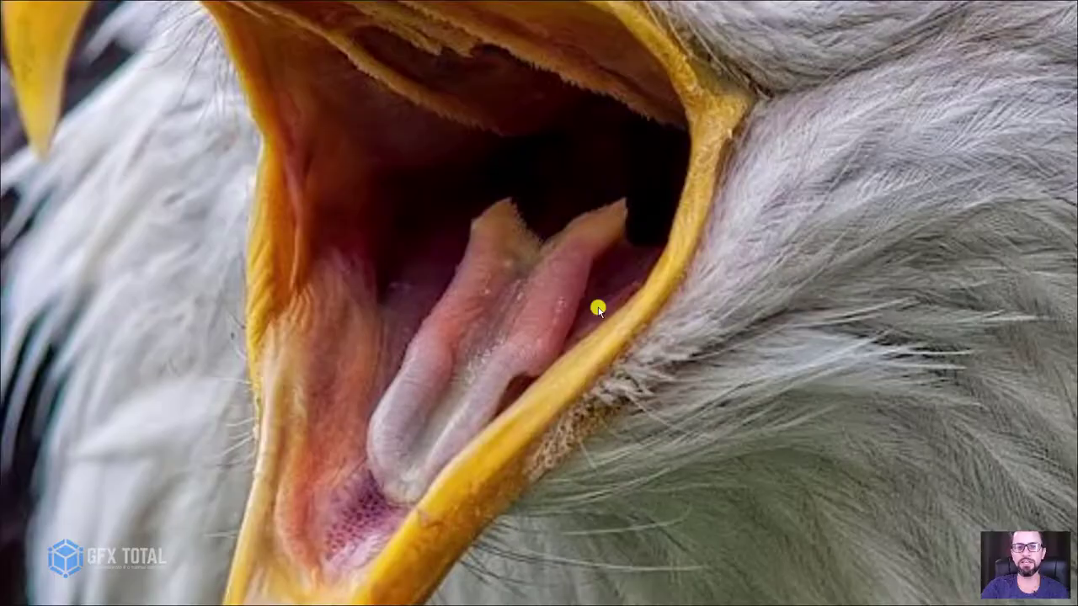
{"action": "scroll", "coordinate": [488, 233], "scroll_direction": "down", "scroll_amount": 3}
{"action": "scroll", "coordinate": [489, 241], "scroll_direction": "down", "scroll_amount": 2}
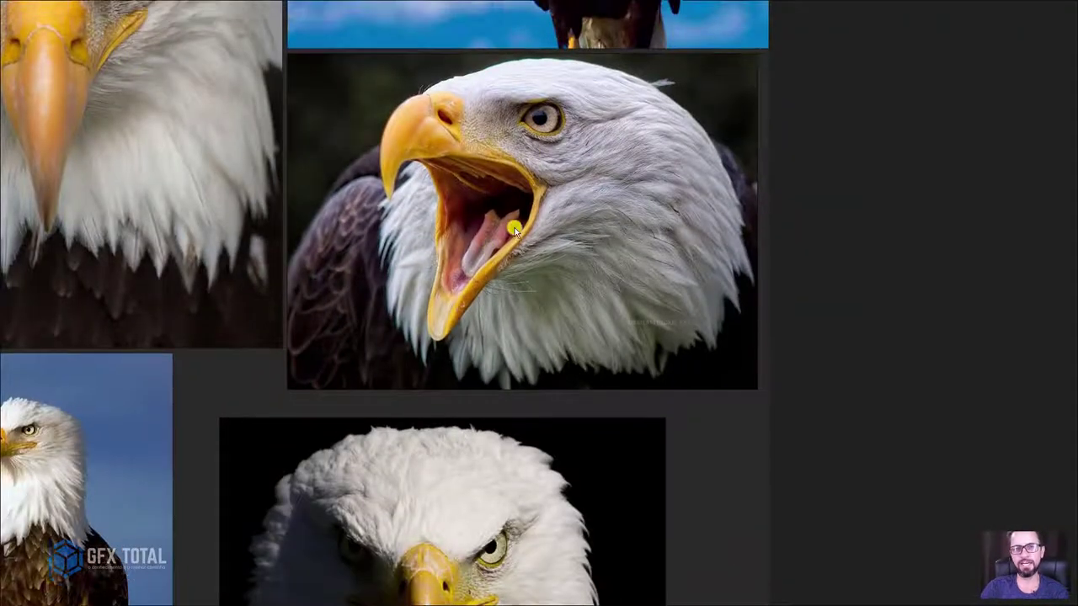
{"action": "middle_click_drag", "start_coordinate": [489, 241], "coordinate": [495, 295]}
{"action": "scroll", "coordinate": [495, 295], "scroll_direction": "down", "scroll_amount": 1}
{"action": "scroll", "coordinate": [451, 306], "scroll_direction": "up", "scroll_amount": 4}
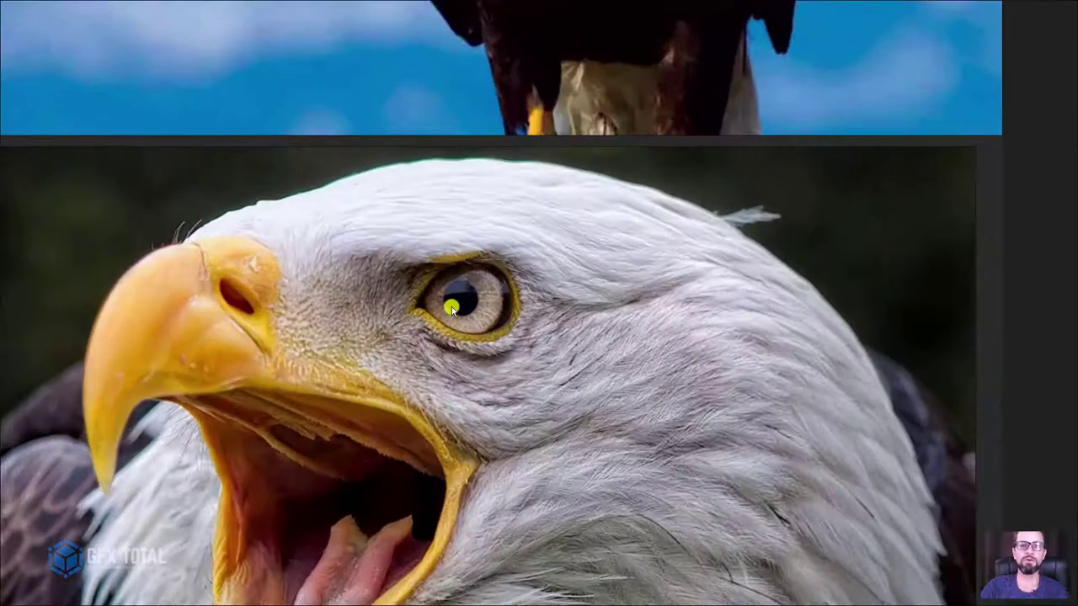
{"action": "scroll", "coordinate": [452, 307], "scroll_direction": "up", "scroll_amount": 2}
{"action": "scroll", "coordinate": [383, 310], "scroll_direction": "up", "scroll_amount": 2}
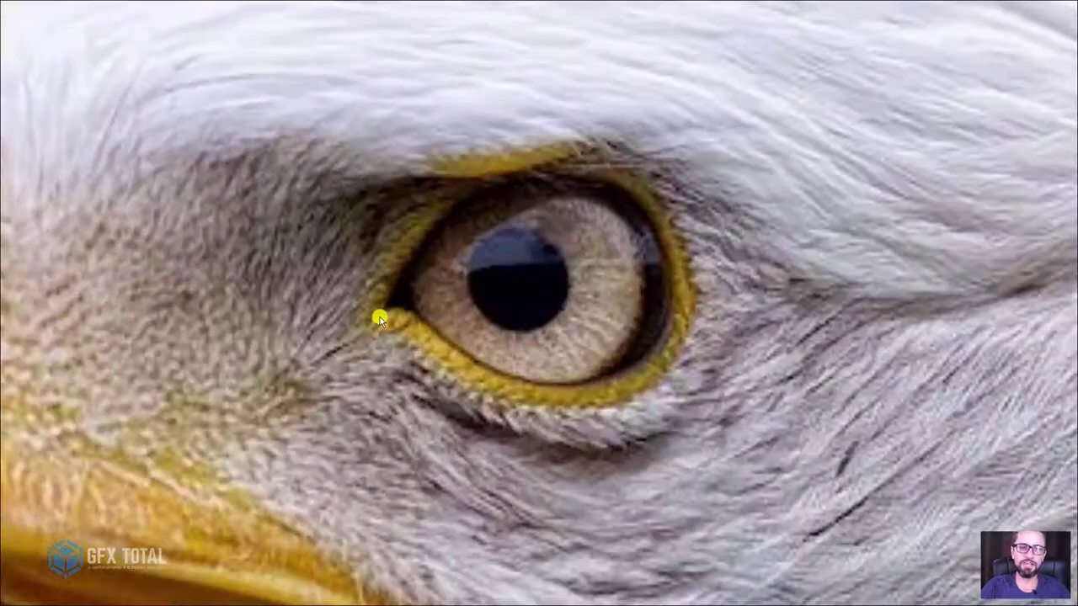
{"action": "mouse_move", "coordinate": [393, 292]}
{"action": "left_mouse_down"}
{"action": "mouse_move", "coordinate": [563, 370]}
{"action": "mouse_move", "coordinate": [671, 305]}
{"action": "mouse_move", "coordinate": [603, 173]}
{"action": "mouse_move", "coordinate": [395, 279]}
{"action": "mouse_move", "coordinate": [397, 293]}
{"action": "left_mouse_up"}
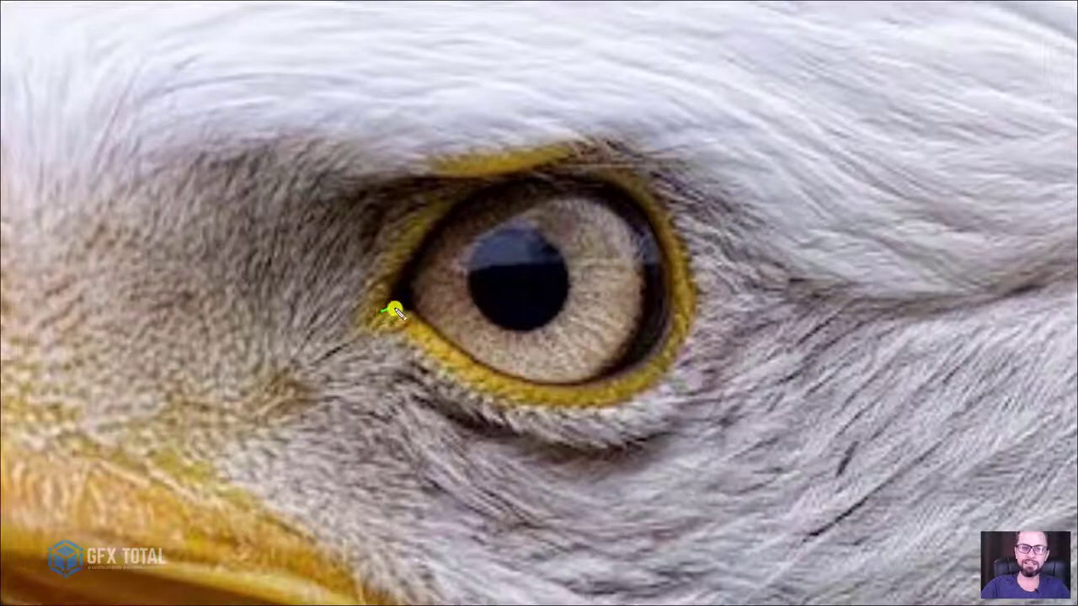
{"action": "mouse_move", "coordinate": [390, 312]}
{"action": "left_mouse_down"}
{"action": "mouse_move", "coordinate": [414, 315]}
{"action": "mouse_move", "coordinate": [387, 303]}
{"action": "left_mouse_up"}
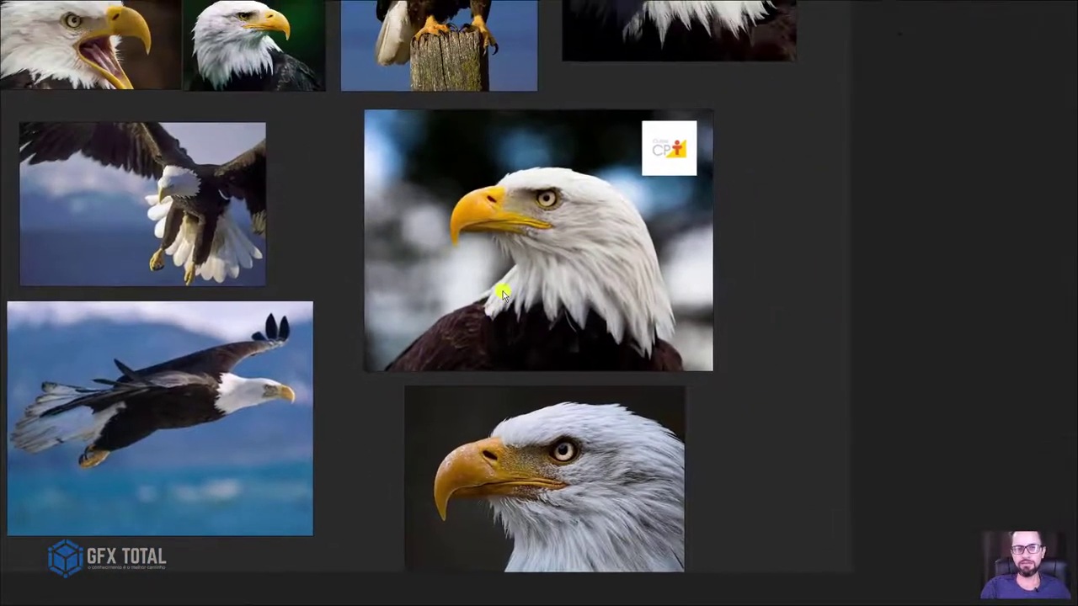
Zoom in on the central side-profile photo until the hooked beak and pale eye fill the screen.
{"action": "scroll", "coordinate": [439, 262], "scroll_direction": "up", "scroll_amount": 2}
{"action": "scroll", "coordinate": [551, 171], "scroll_direction": "up", "scroll_amount": 2}
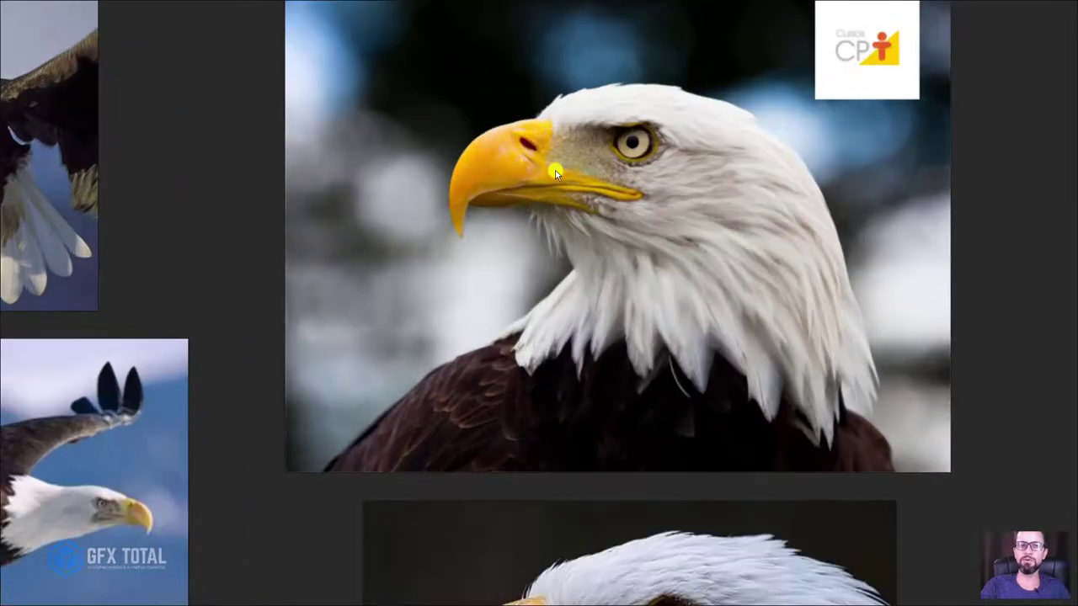
{"action": "scroll", "coordinate": [631, 214], "scroll_direction": "up", "scroll_amount": 2}
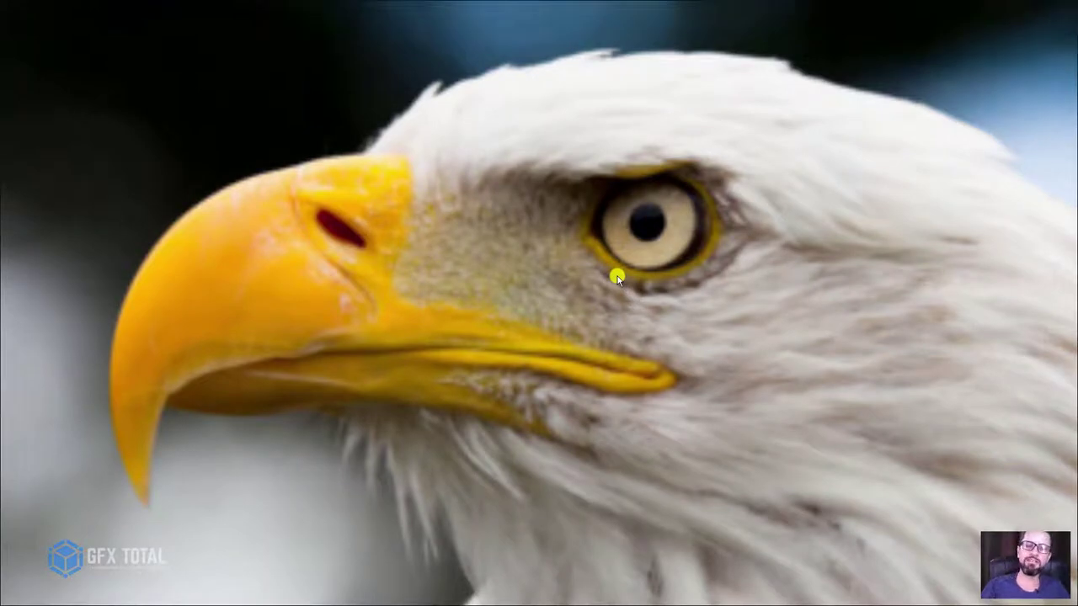
{"action": "scroll", "coordinate": [617, 277], "scroll_direction": "down", "scroll_amount": 3}
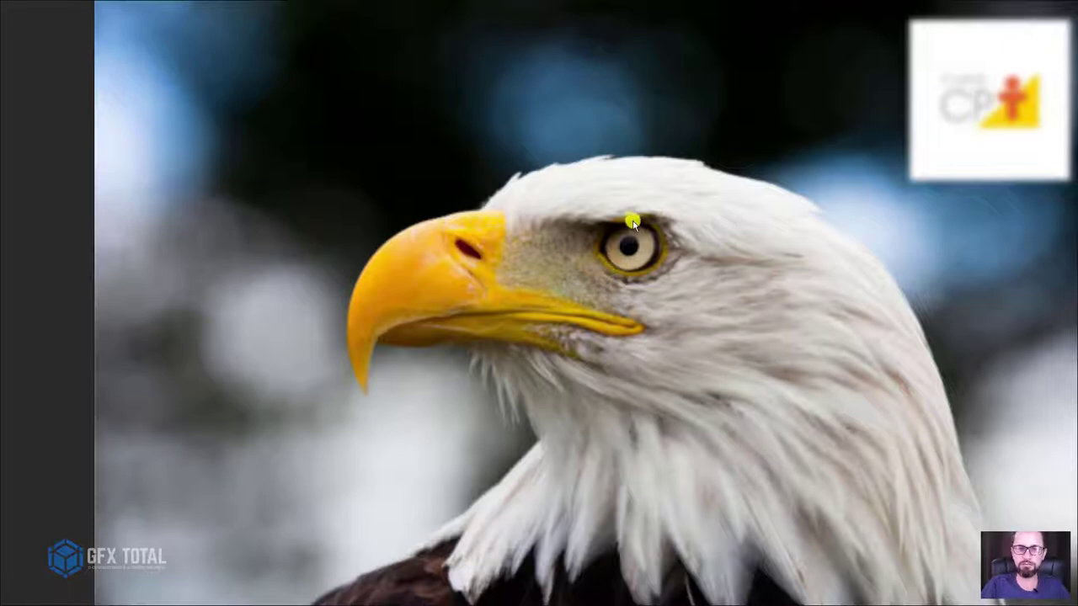
{"action": "mouse_move", "coordinate": [631, 221]}
{"action": "left_mouse_down"}
{"action": "mouse_move", "coordinate": [656, 220]}
{"action": "mouse_move", "coordinate": [625, 231]}
{"action": "left_mouse_up"}
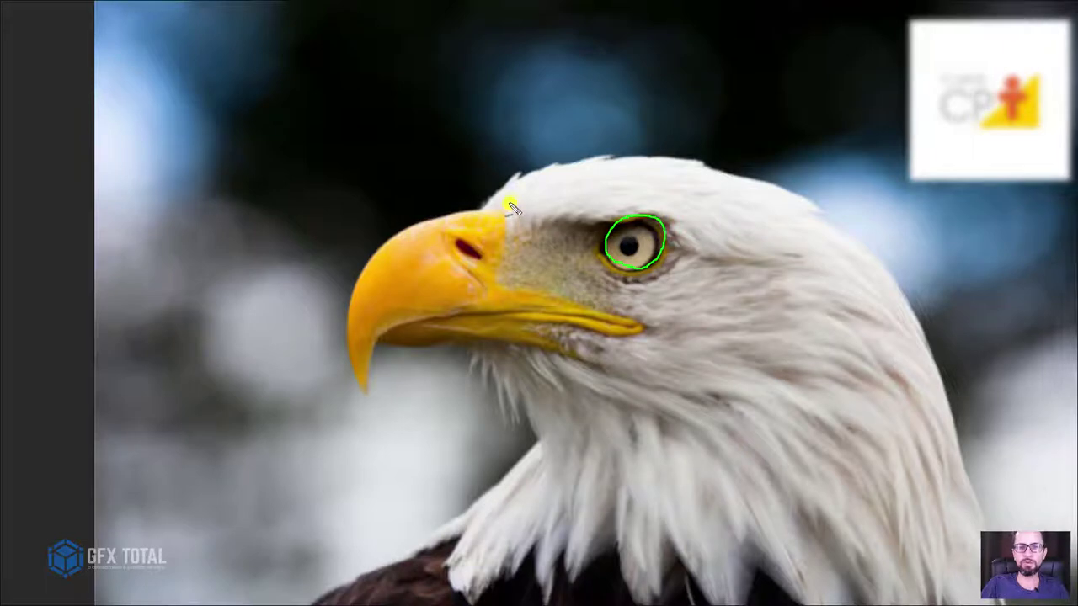
{"action": "mouse_move", "coordinate": [511, 208]}
{"action": "left_mouse_down"}
{"action": "mouse_move", "coordinate": [512, 342]}
{"action": "mouse_move", "coordinate": [680, 342]}
{"action": "mouse_move", "coordinate": [671, 207]}
{"action": "mouse_move", "coordinate": [337, 210]}
{"action": "mouse_move", "coordinate": [334, 329]}
{"action": "mouse_move", "coordinate": [352, 371]}
{"action": "mouse_move", "coordinate": [521, 350]}
{"action": "left_mouse_up"}
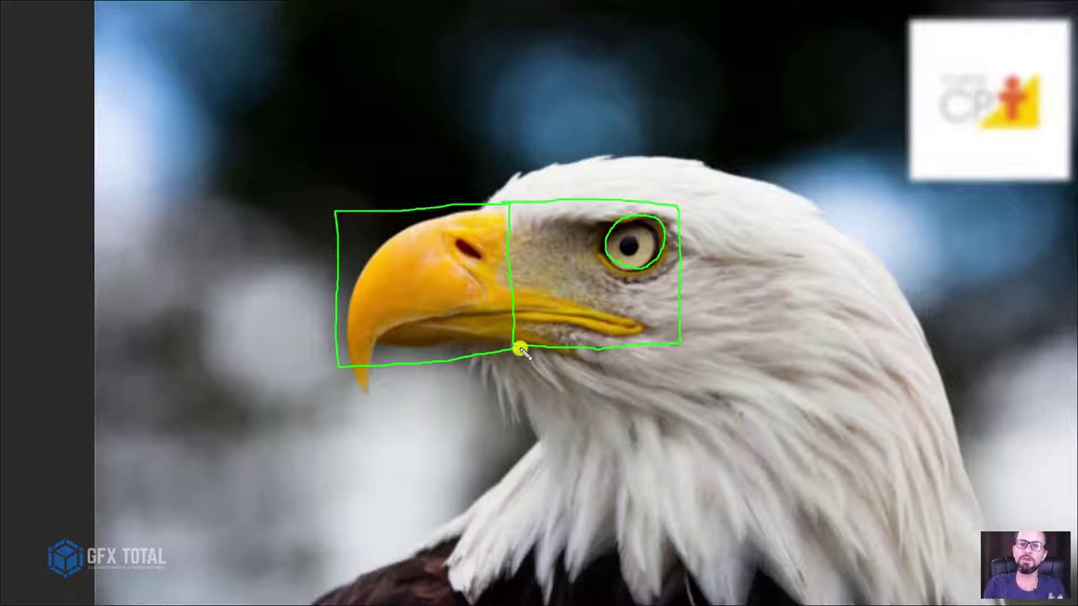
{"action": "key", "text": "e"}
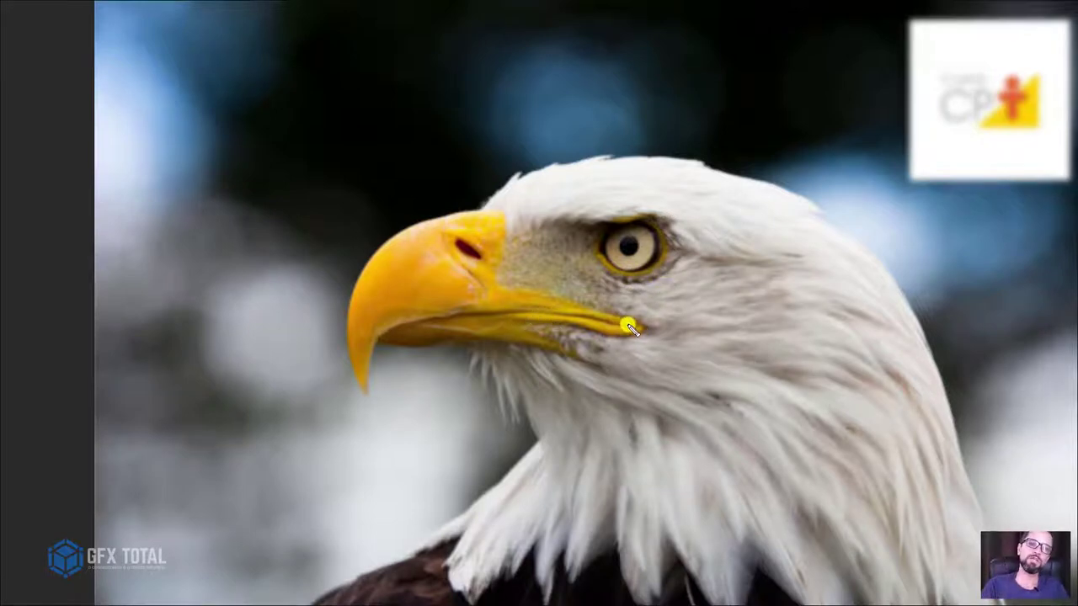
Draw green guides beside the eye, up to the head top and along the beak, then clear them.
{"action": "left_click_drag", "start_coordinate": [666, 234], "coordinate": [649, 419]}
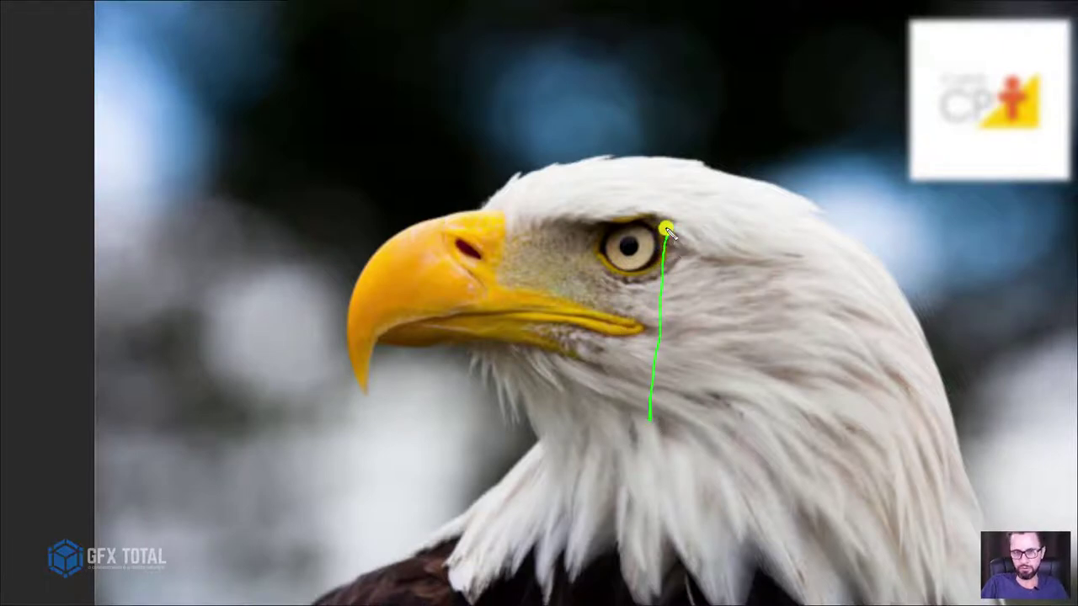
{"action": "left_click_drag", "start_coordinate": [665, 232], "coordinate": [667, 163]}
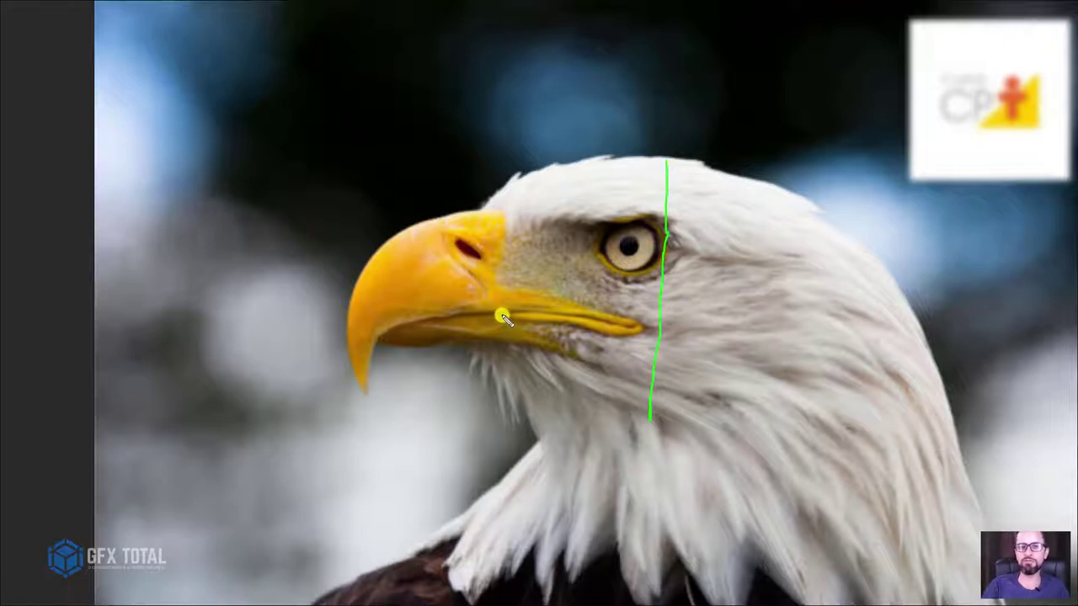
{"action": "mouse_move", "coordinate": [437, 311]}
{"action": "left_mouse_down"}
{"action": "mouse_move", "coordinate": [526, 319]}
{"action": "mouse_move", "coordinate": [380, 339]}
{"action": "mouse_move", "coordinate": [371, 370]}
{"action": "left_mouse_up"}
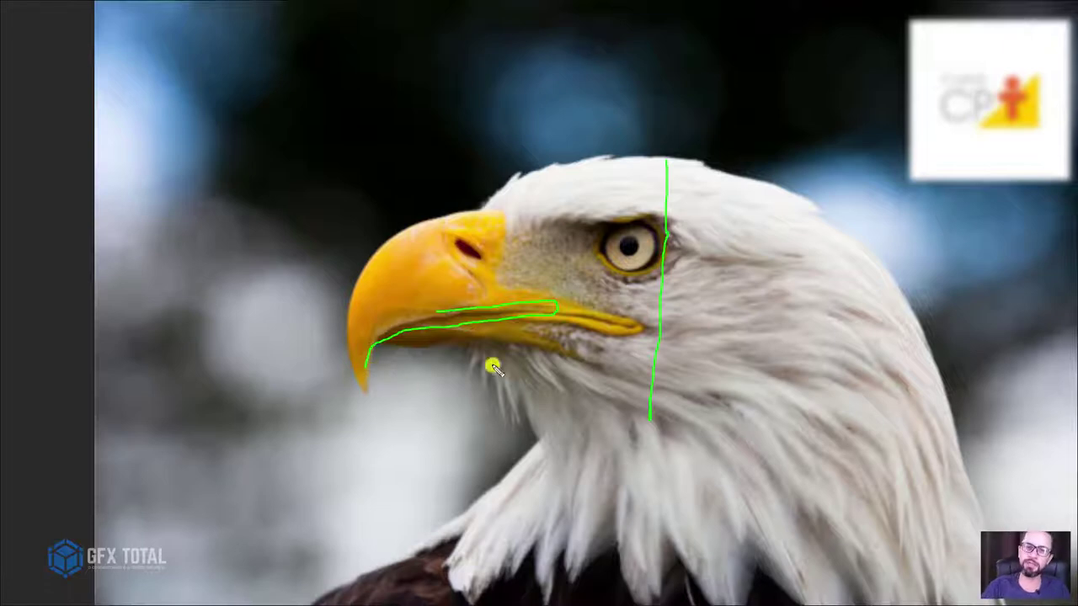
{"action": "left_click_drag", "start_coordinate": [568, 200], "coordinate": [556, 425]}
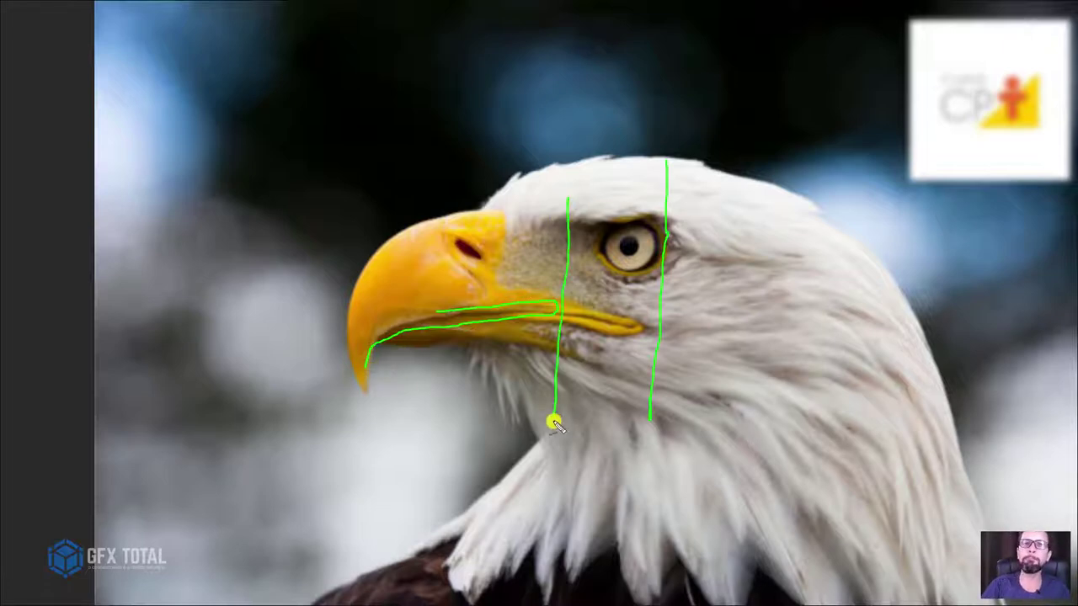
{"action": "key", "text": "Escape"}
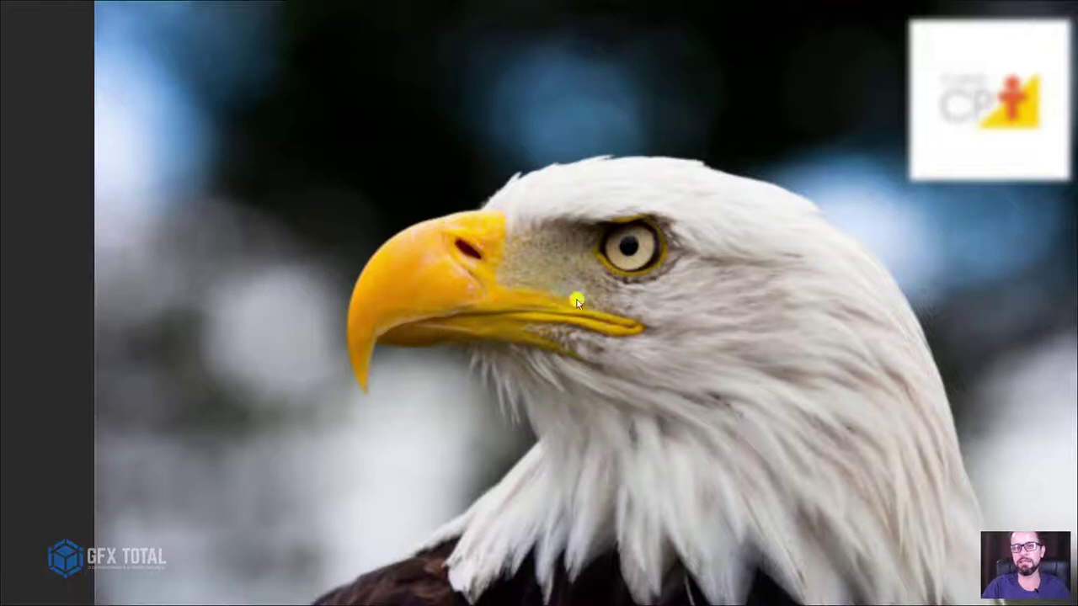
Mark the beak line, nostril and eye in green, then erase all the marks.
{"action": "mouse_move", "coordinate": [384, 334]}
{"action": "left_mouse_down"}
{"action": "mouse_move", "coordinate": [467, 310]}
{"action": "mouse_move", "coordinate": [553, 306]}
{"action": "mouse_move", "coordinate": [632, 322]}
{"action": "left_mouse_up"}
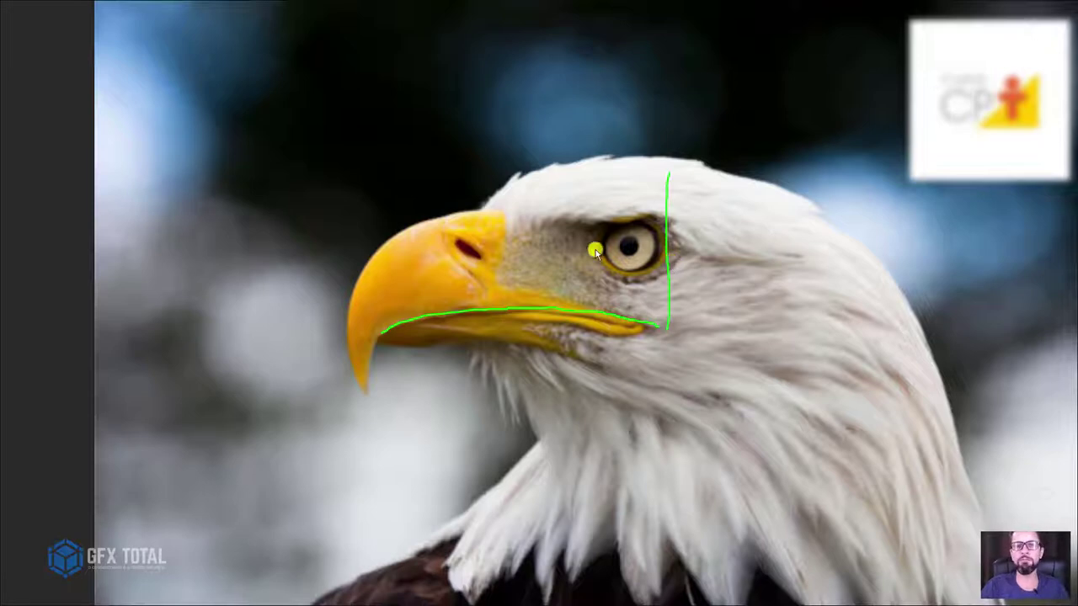
{"action": "left_click_drag", "start_coordinate": [463, 244], "coordinate": [458, 253]}
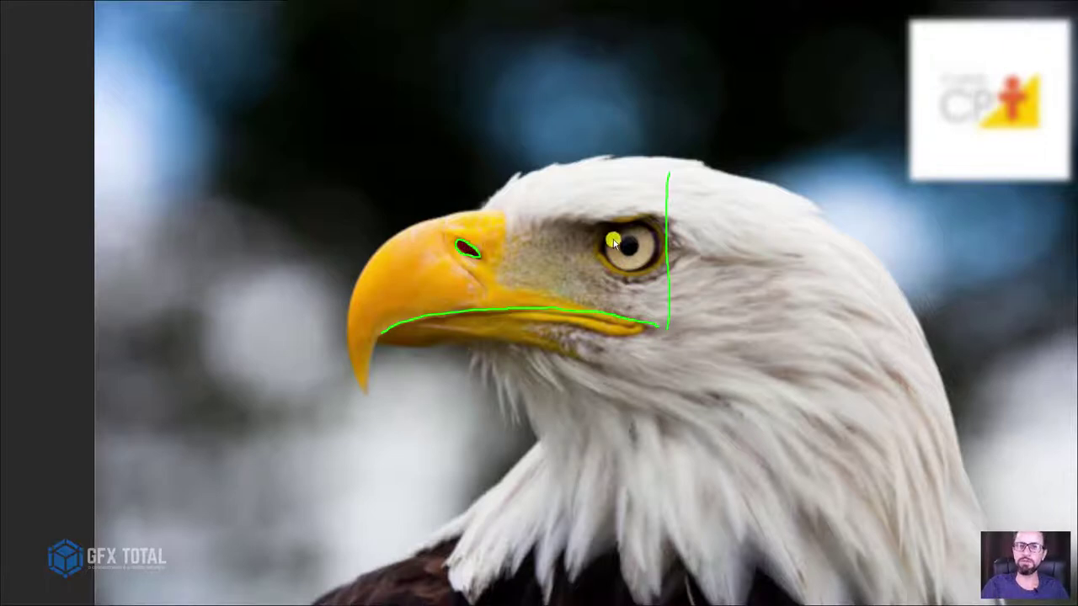
{"action": "mouse_move", "coordinate": [621, 240]}
{"action": "left_mouse_down"}
{"action": "mouse_move", "coordinate": [628, 257]}
{"action": "mouse_move", "coordinate": [639, 242]}
{"action": "left_mouse_up"}
{"action": "left_click_drag", "start_coordinate": [621, 248], "coordinate": [630, 250]}
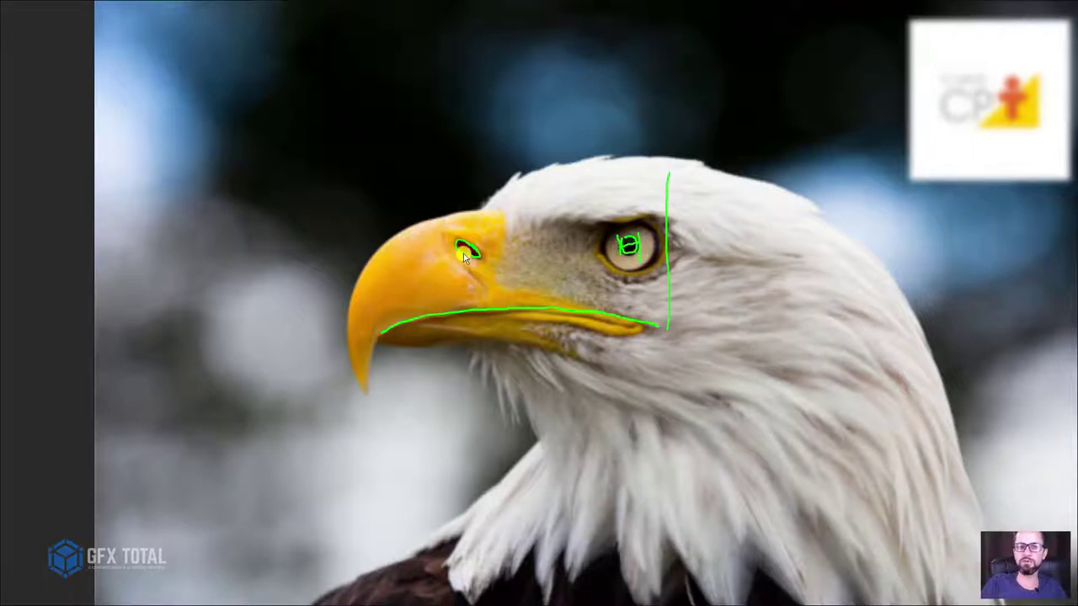
{"action": "left_click_drag", "start_coordinate": [459, 243], "coordinate": [474, 250]}
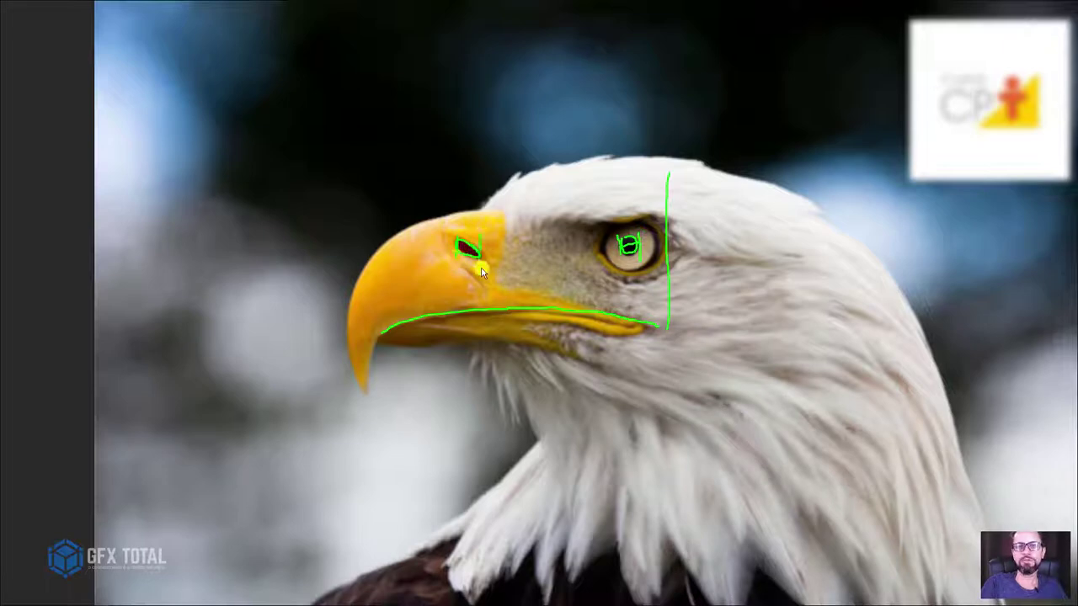
{"action": "key", "text": "e"}
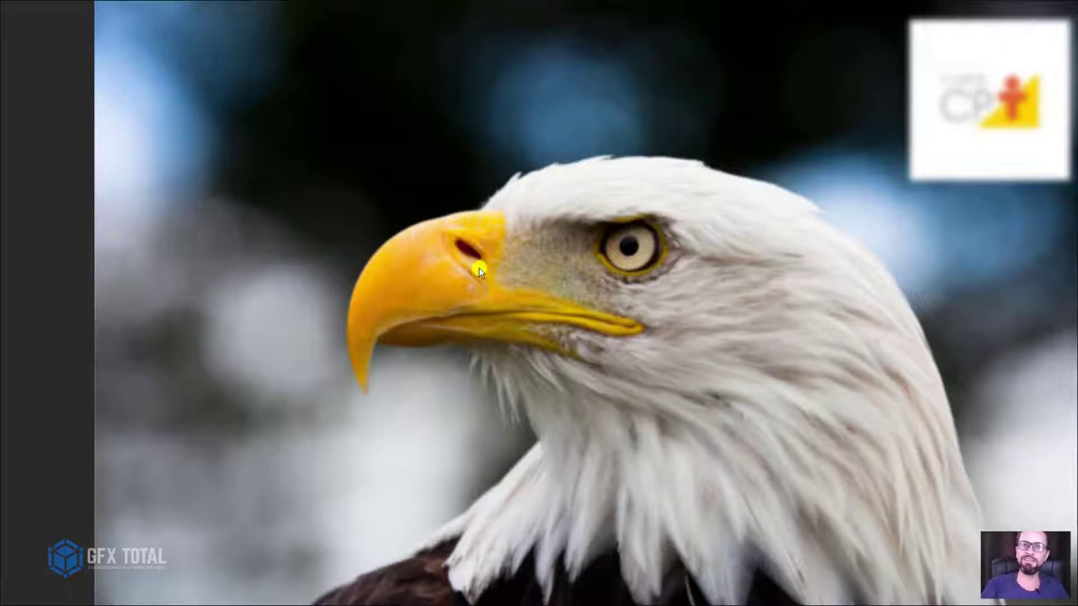
Zoom out to the collage of two side-profile heads and two flying-eagle shots.
{"action": "scroll", "coordinate": [480, 268], "scroll_direction": "down", "scroll_amount": 5}
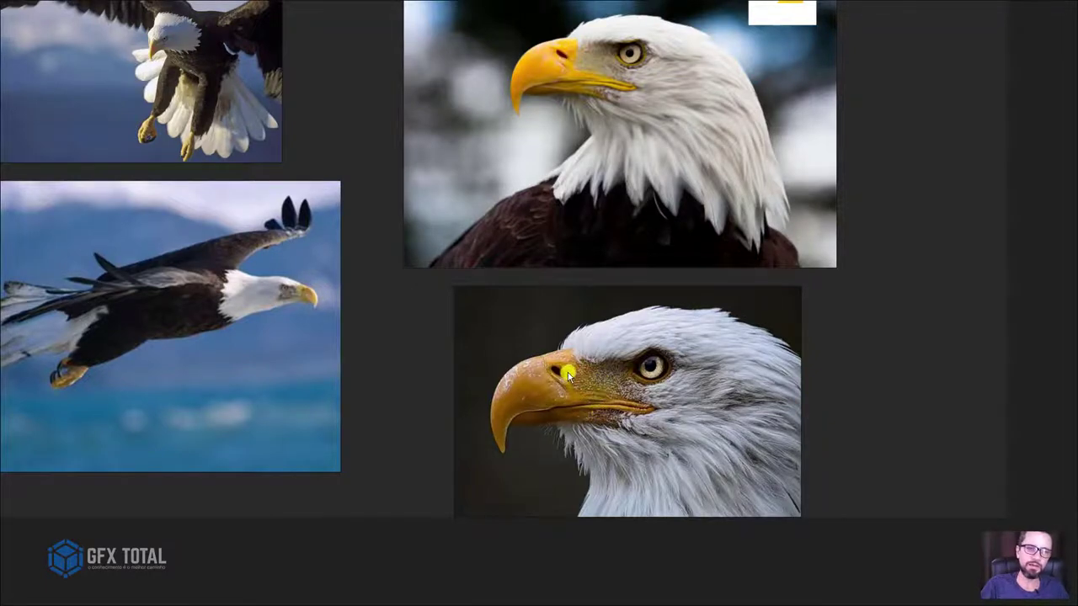
Pan and zoom the board until the frontal eagle's face fills the view.
{"action": "scroll", "coordinate": [561, 362], "scroll_direction": "down", "scroll_amount": 3}
{"action": "middle_click_drag", "start_coordinate": [399, 143], "coordinate": [515, 419]}
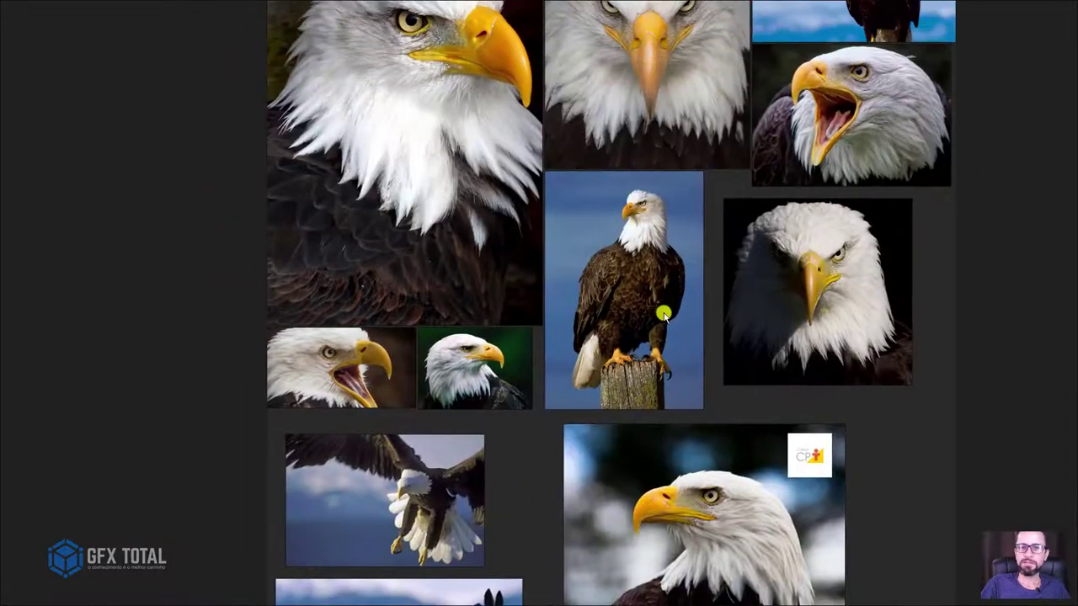
{"action": "middle_click_drag", "start_coordinate": [665, 313], "coordinate": [592, 373]}
{"action": "middle_click_drag", "start_coordinate": [612, 308], "coordinate": [594, 421]}
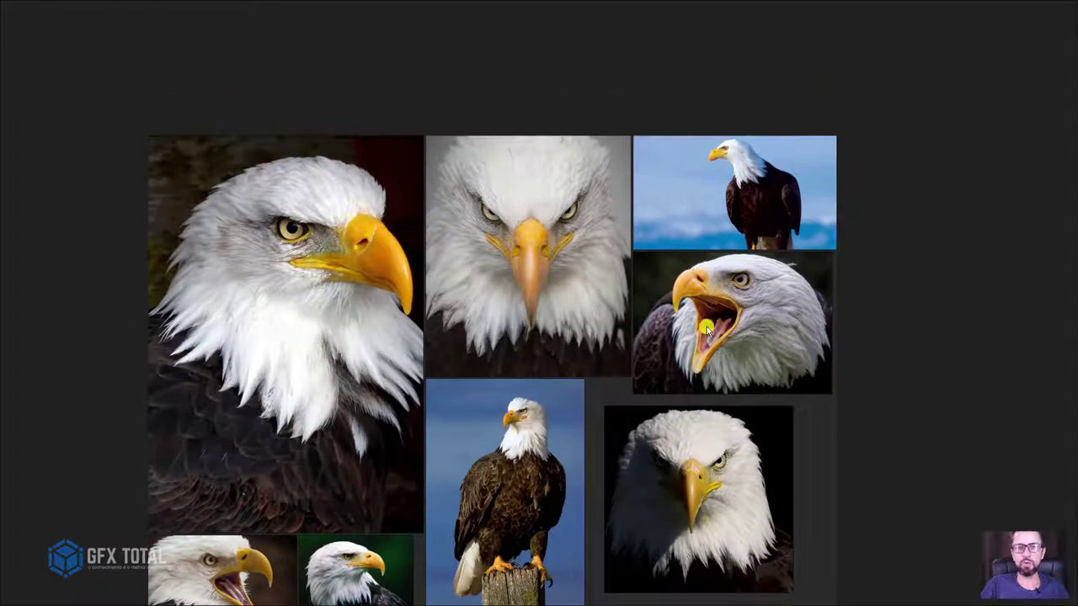
{"action": "scroll", "coordinate": [571, 258], "scroll_direction": "up", "scroll_amount": 1}
{"action": "scroll", "coordinate": [569, 258], "scroll_direction": "up", "scroll_amount": 1}
{"action": "middle_click_drag", "start_coordinate": [527, 206], "coordinate": [500, 269]}
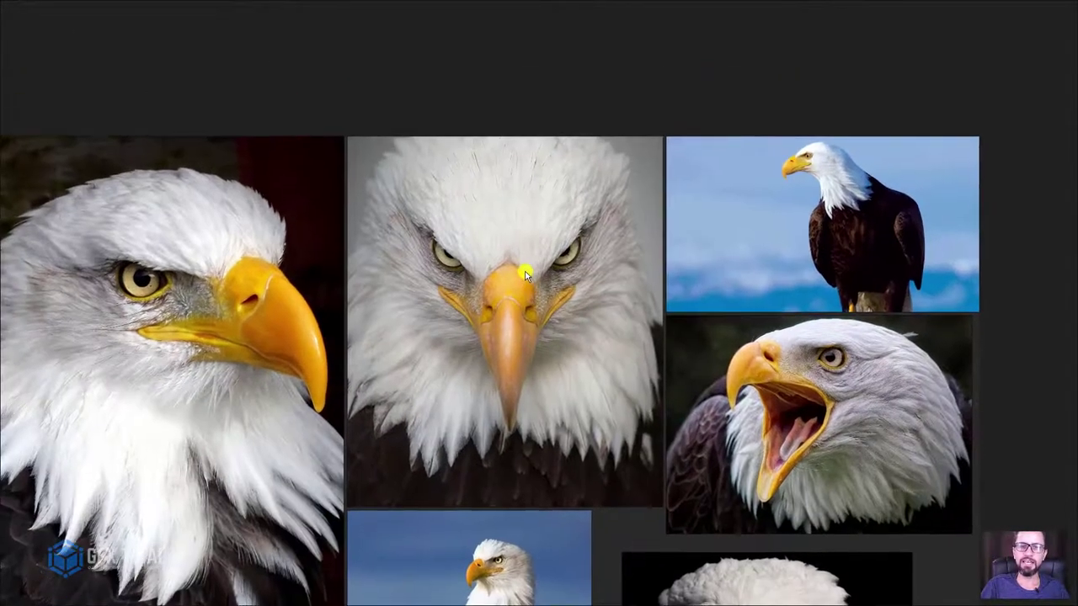
{"action": "scroll", "coordinate": [485, 265], "scroll_direction": "up", "scroll_amount": 1}
{"action": "scroll", "coordinate": [491, 270], "scroll_direction": "up", "scroll_amount": 1}
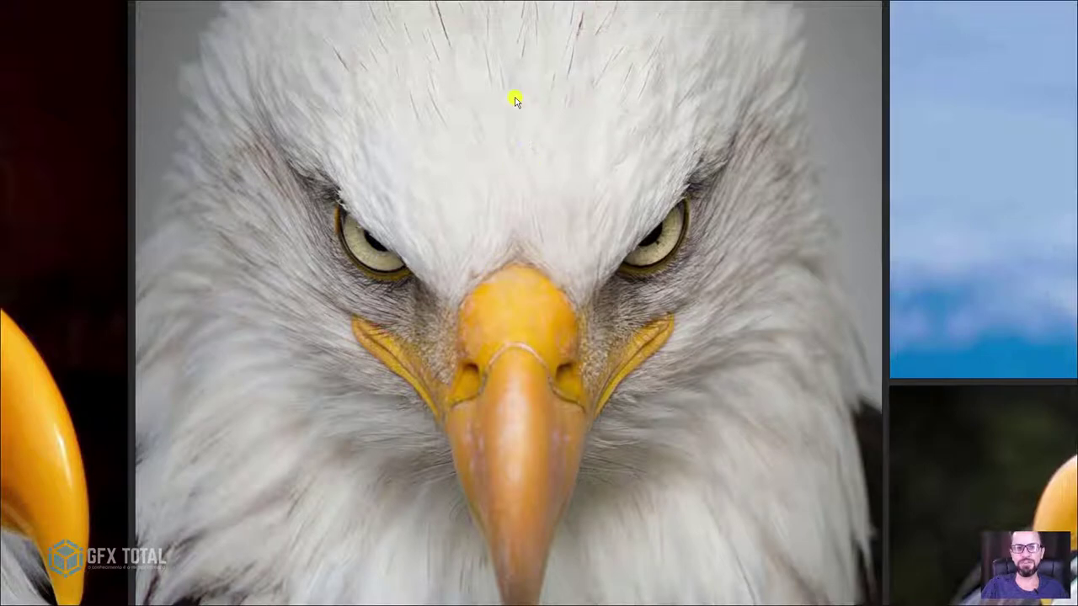
Draw a face centre line, brow box and beak centre line, then erase them and re-zoom.
{"action": "left_click_drag", "start_coordinate": [510, 60], "coordinate": [511, 136]}
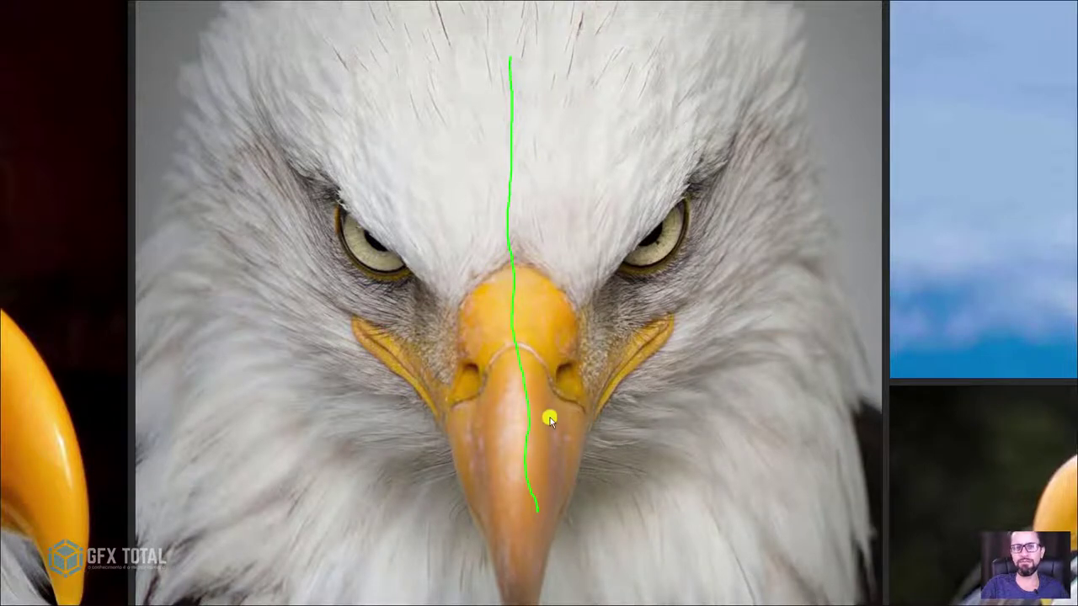
{"action": "scroll", "coordinate": [549, 379], "scroll_direction": "down", "scroll_amount": 5}
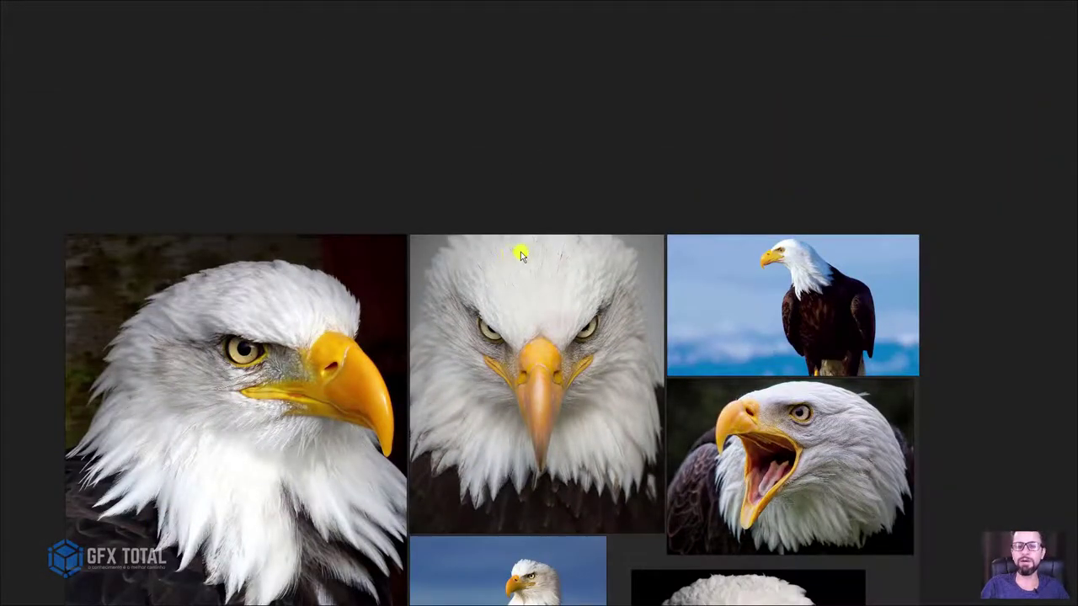
{"action": "scroll", "coordinate": [534, 377], "scroll_direction": "up", "scroll_amount": 2}
{"action": "scroll", "coordinate": [564, 352], "scroll_direction": "up", "scroll_amount": 2}
{"action": "scroll", "coordinate": [572, 341], "scroll_direction": "up", "scroll_amount": 2}
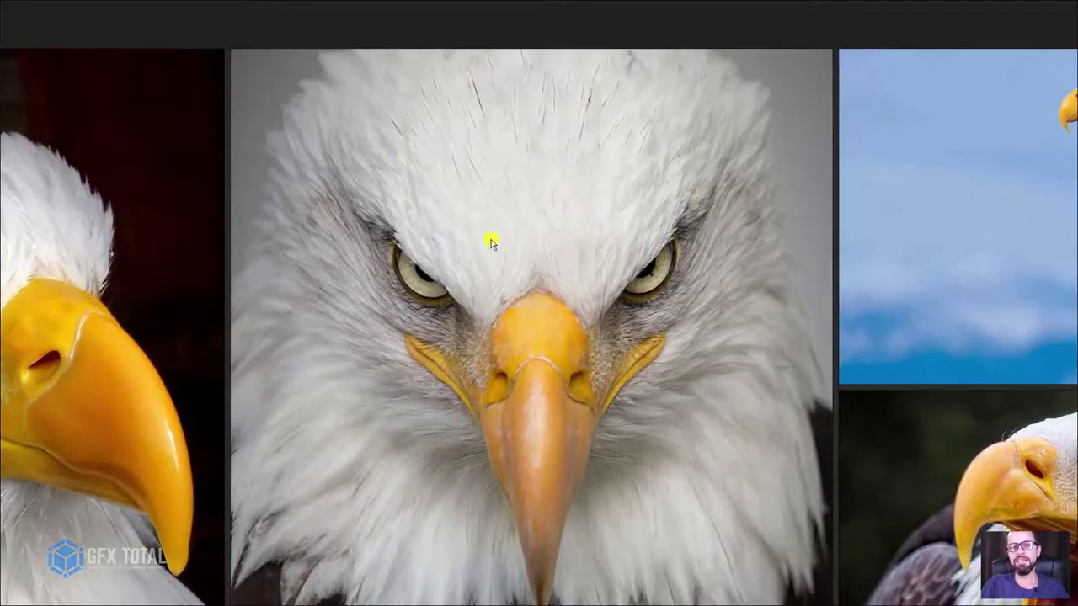
{"action": "mouse_move", "coordinate": [468, 217]}
{"action": "left_mouse_down"}
{"action": "mouse_move", "coordinate": [671, 207]}
{"action": "mouse_move", "coordinate": [674, 334]}
{"action": "mouse_move", "coordinate": [496, 361]}
{"action": "mouse_move", "coordinate": [401, 361]}
{"action": "mouse_move", "coordinate": [402, 278]}
{"action": "left_mouse_up"}
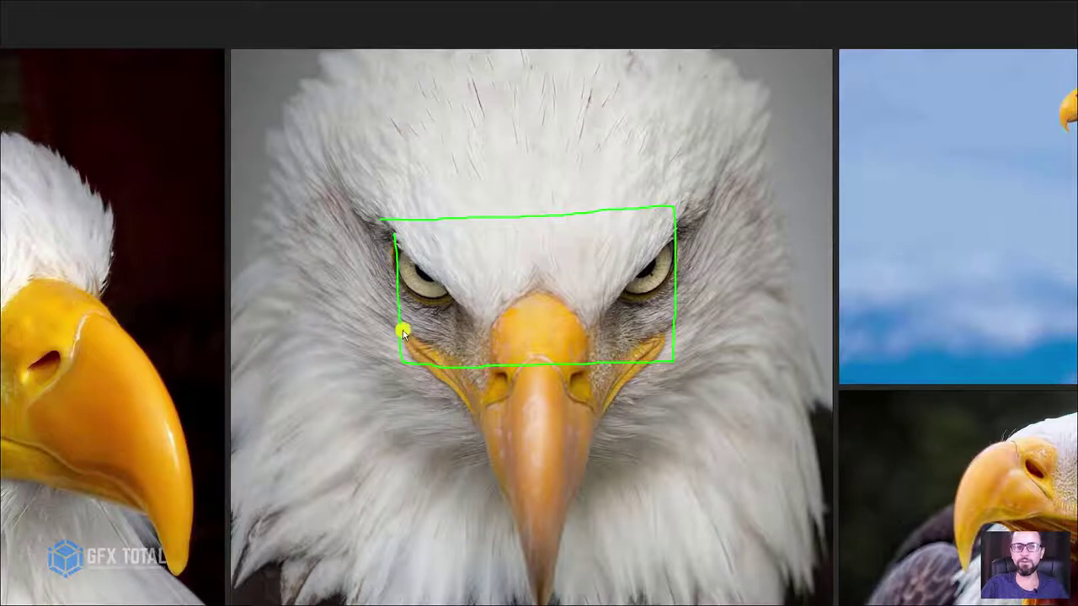
{"action": "left_click_drag", "start_coordinate": [531, 217], "coordinate": [538, 404]}
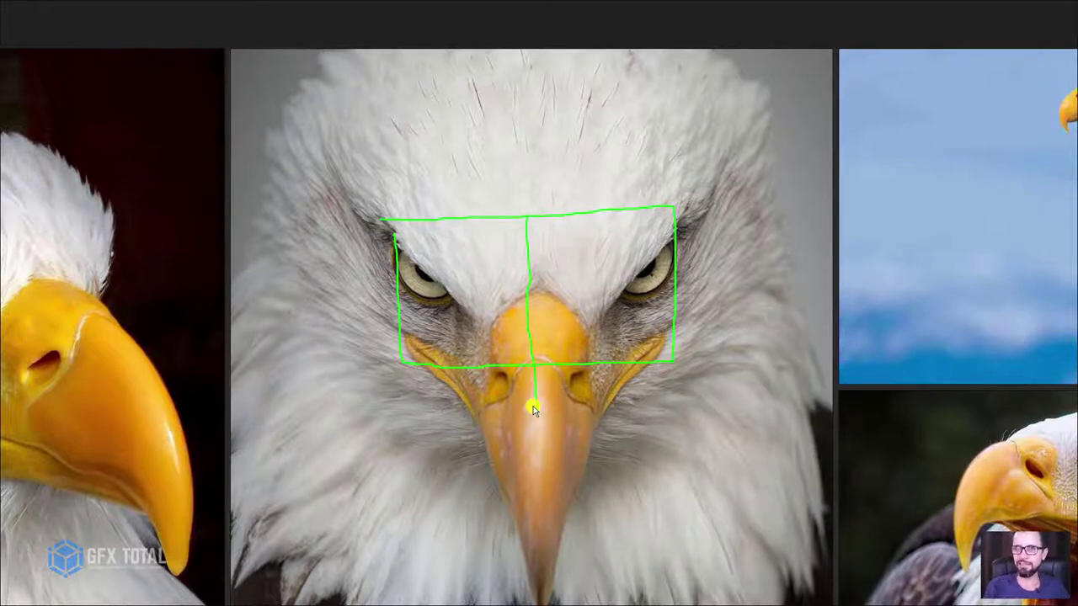
{"action": "key", "text": "e"}
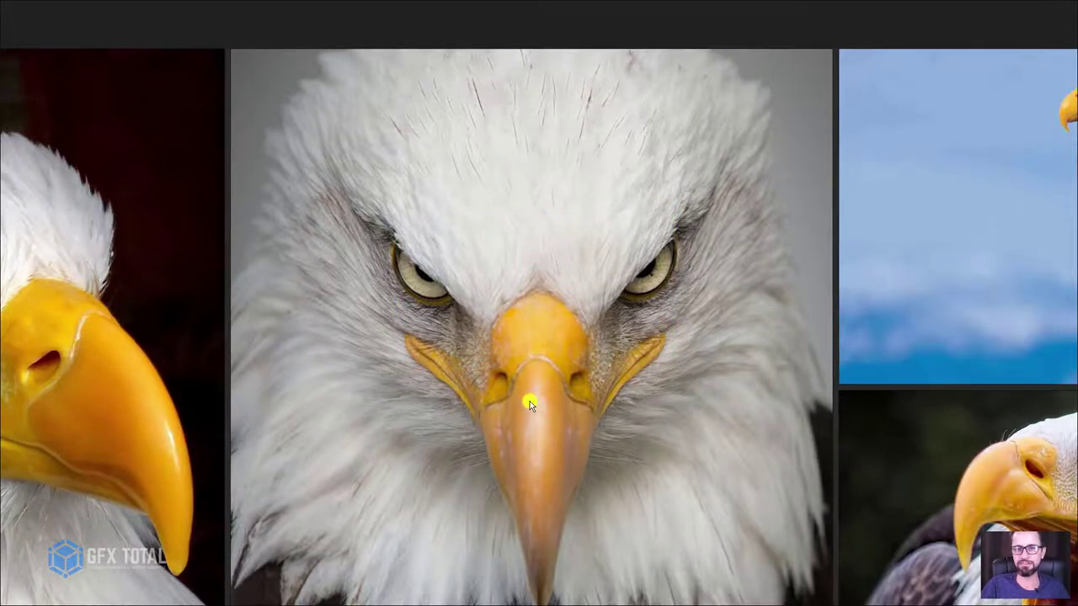
{"action": "key", "text": "Escape"}
{"action": "key", "text": "ctrl+1"}
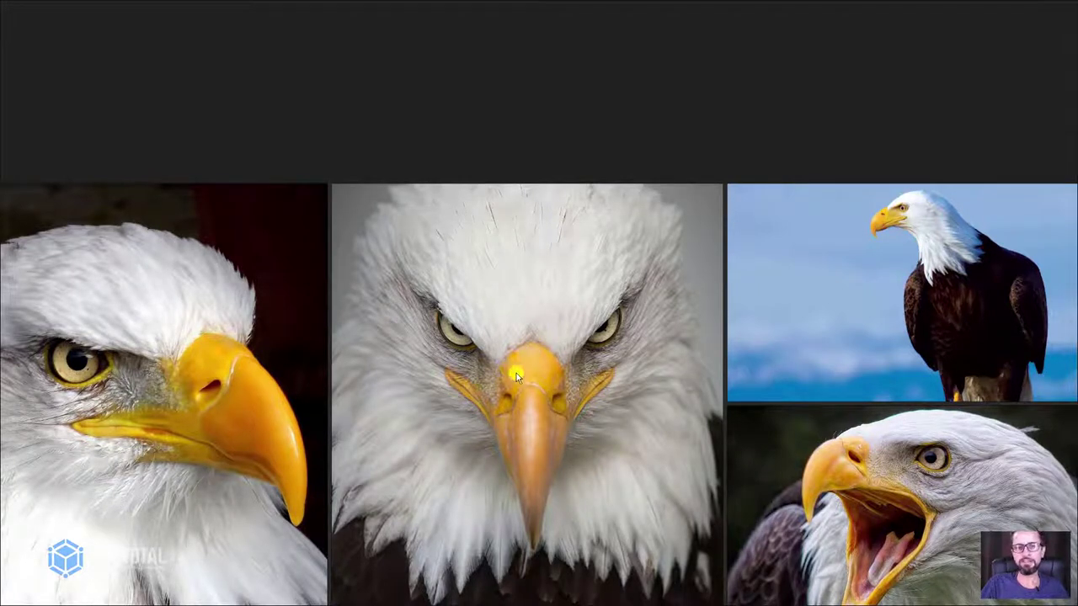
Outline the frontal eagle's face, forehead, head sides and beak in green, then erase the strokes.
{"action": "mouse_move", "coordinate": [403, 216]}
{"action": "left_mouse_down"}
{"action": "mouse_move", "coordinate": [390, 365]}
{"action": "mouse_move", "coordinate": [648, 360]}
{"action": "left_mouse_up"}
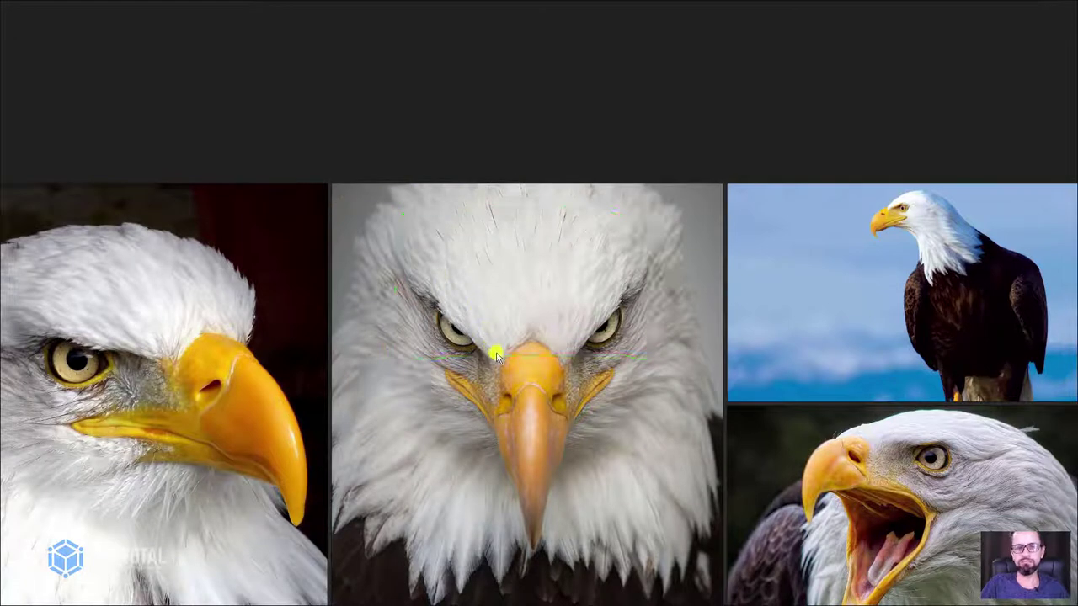
{"action": "left_click_drag", "start_coordinate": [505, 370], "coordinate": [379, 207]}
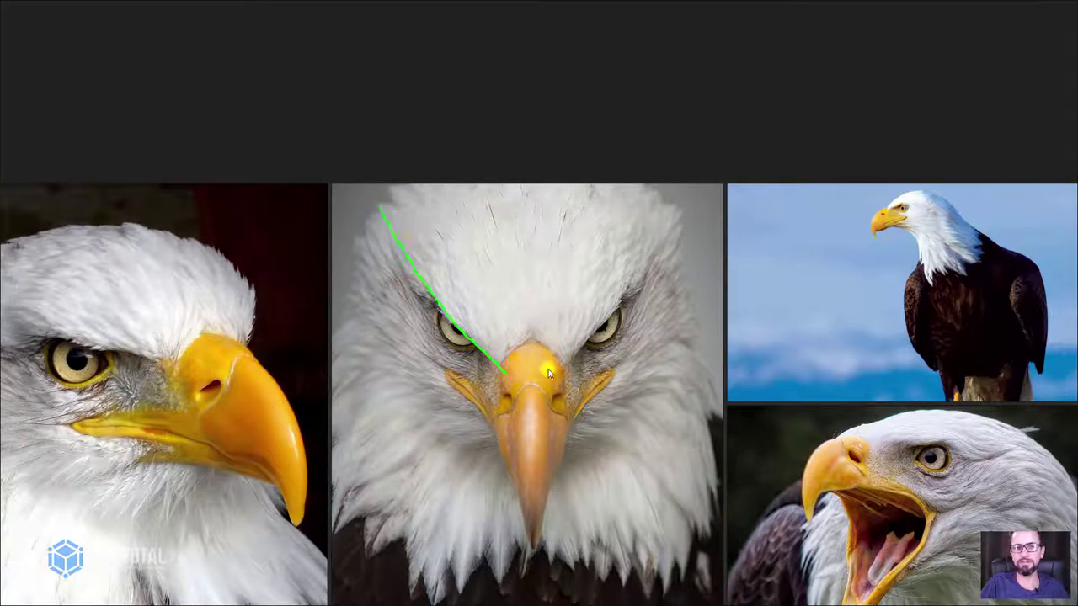
{"action": "mouse_move", "coordinate": [559, 369]}
{"action": "left_mouse_down"}
{"action": "mouse_move", "coordinate": [422, 195]}
{"action": "mouse_move", "coordinate": [381, 207]}
{"action": "left_mouse_up"}
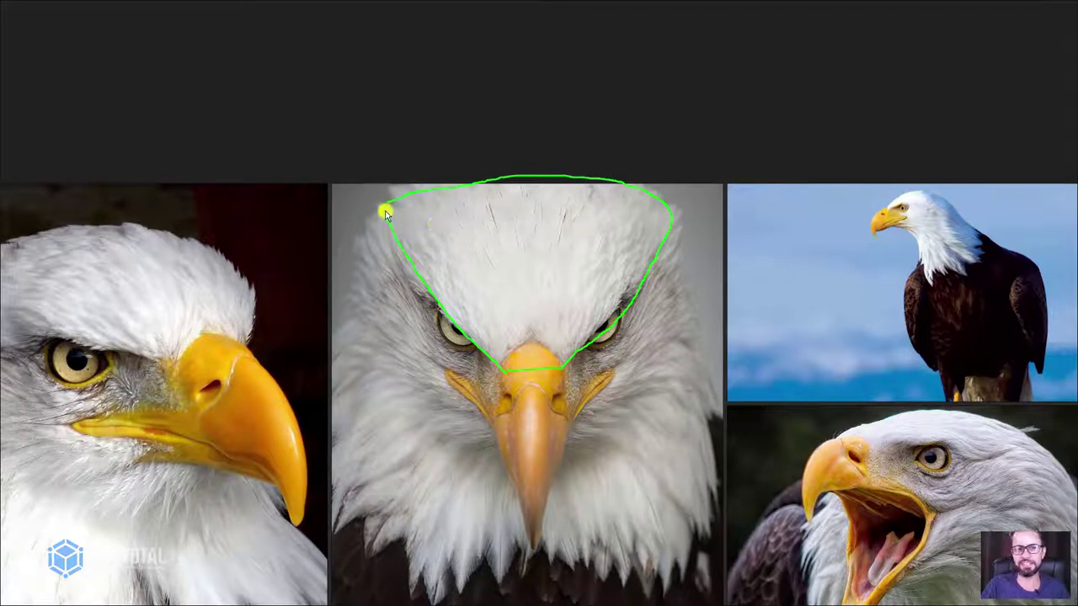
{"action": "mouse_move", "coordinate": [383, 210]}
{"action": "left_mouse_down"}
{"action": "mouse_move", "coordinate": [352, 429]}
{"action": "mouse_move", "coordinate": [412, 421]}
{"action": "mouse_move", "coordinate": [496, 435]}
{"action": "mouse_move", "coordinate": [515, 377]}
{"action": "mouse_move", "coordinate": [566, 366]}
{"action": "mouse_move", "coordinate": [561, 440]}
{"action": "mouse_move", "coordinate": [497, 435]}
{"action": "left_mouse_up"}
{"action": "left_click_drag", "start_coordinate": [575, 430], "coordinate": [762, 386]}
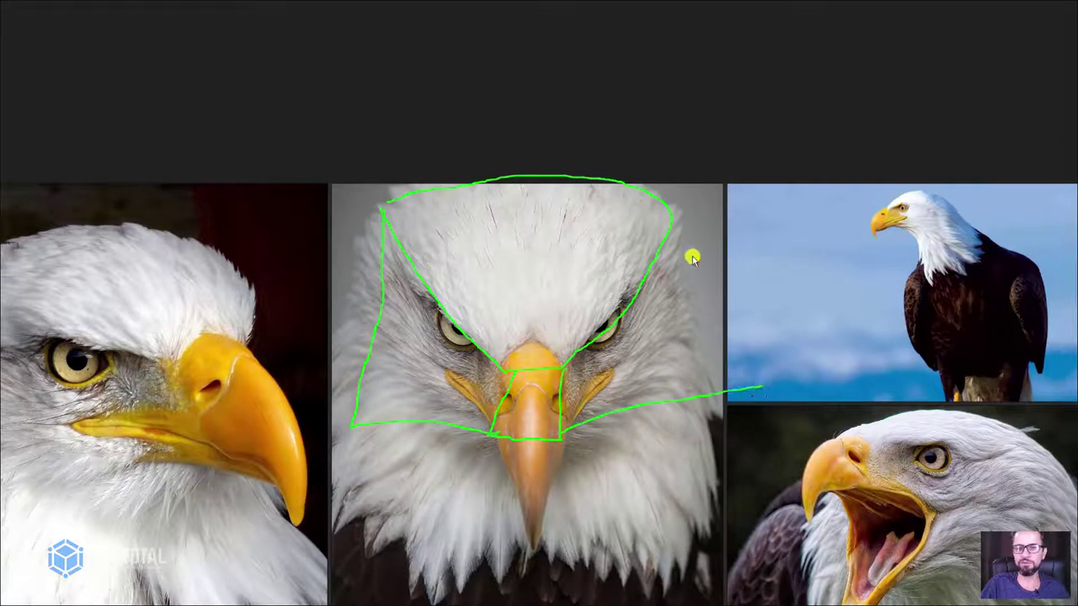
{"action": "left_click_drag", "start_coordinate": [679, 219], "coordinate": [728, 386]}
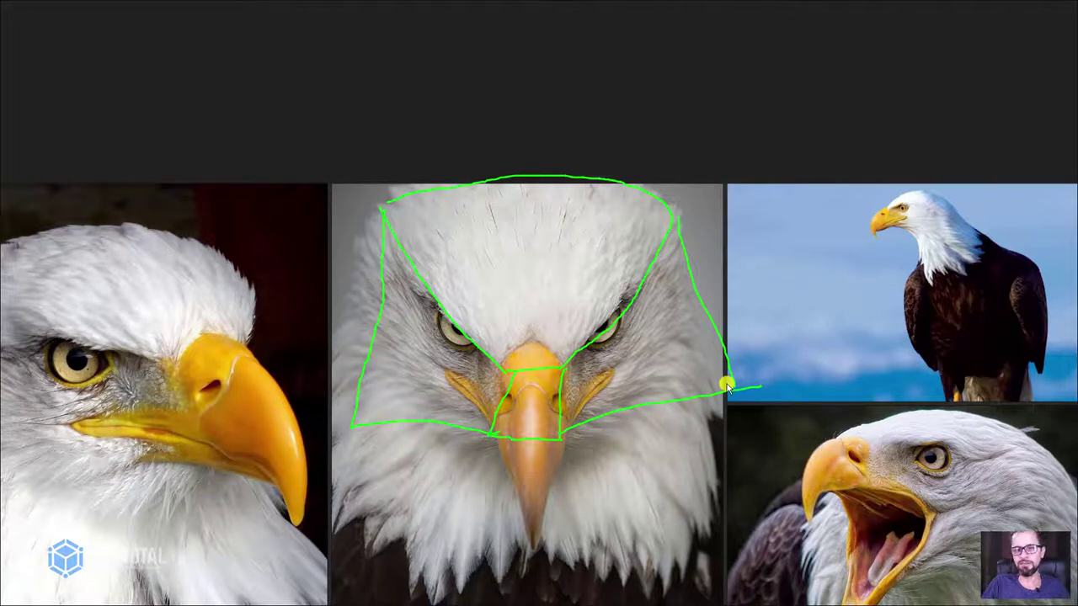
{"action": "key", "text": "Escape"}
{"action": "key", "text": "Escape"}
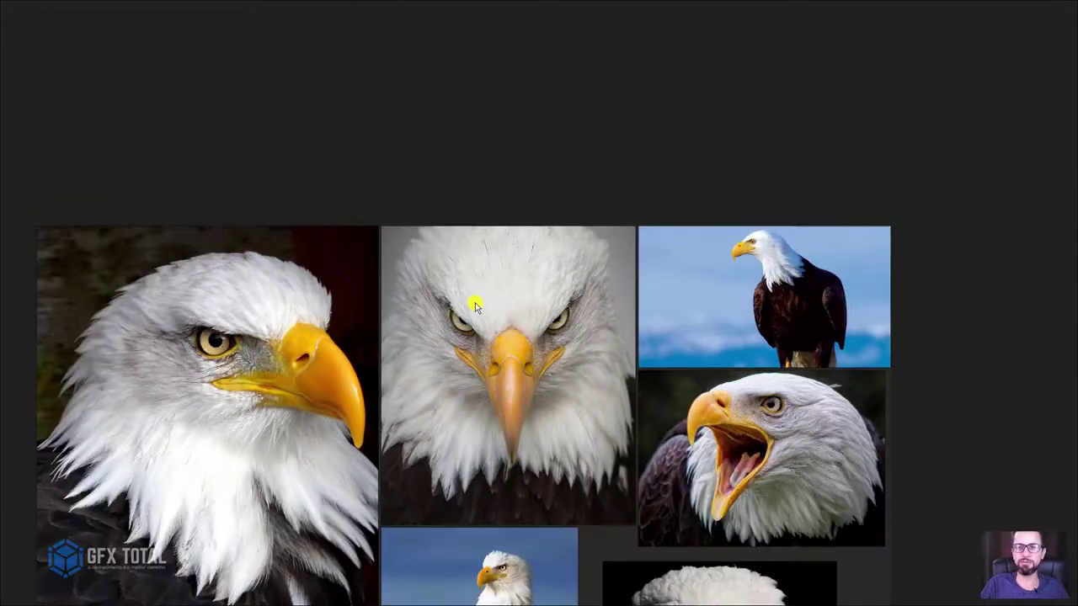
Zoom onto the first two eagle heads, trace the beak and eye-to-beak-corner line, then return to the full board.
{"action": "key", "text": "ctrl+1"}
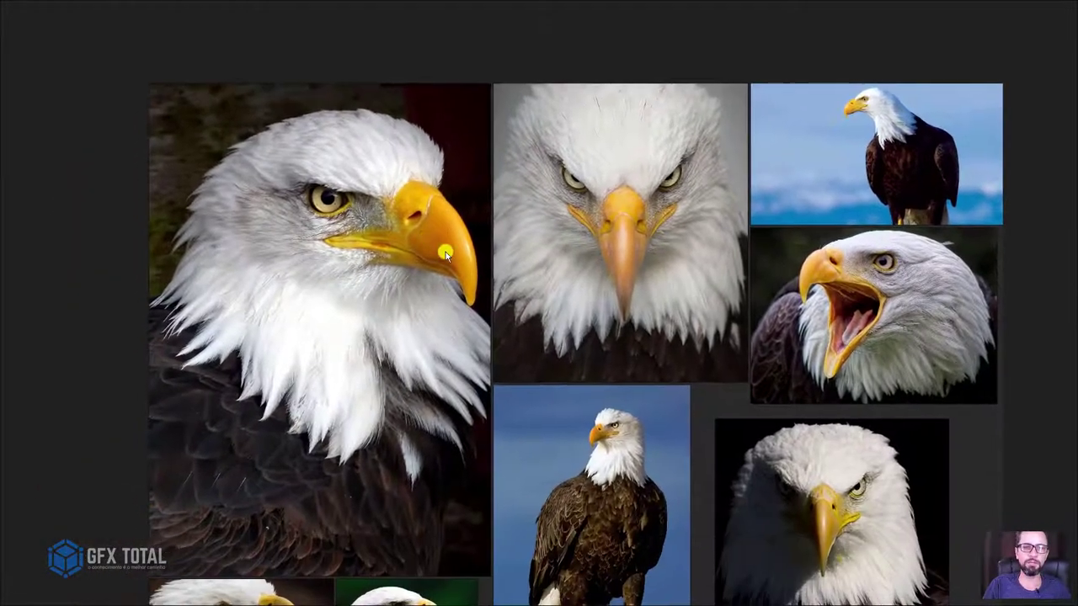
{"action": "scroll", "coordinate": [459, 249], "scroll_direction": "up", "scroll_amount": 2}
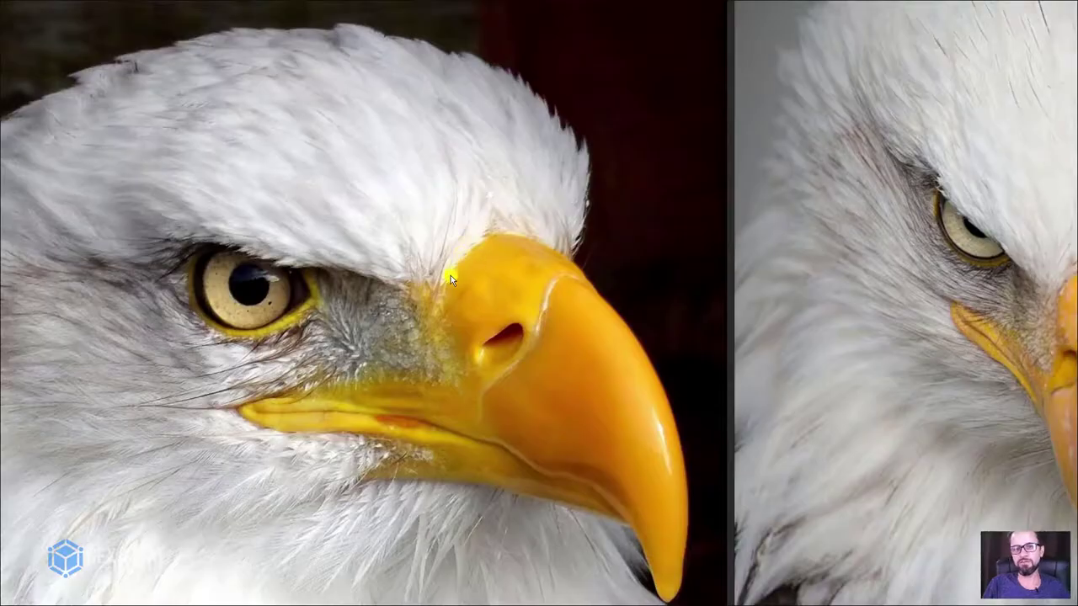
{"action": "left_click_drag", "start_coordinate": [487, 244], "coordinate": [539, 244]}
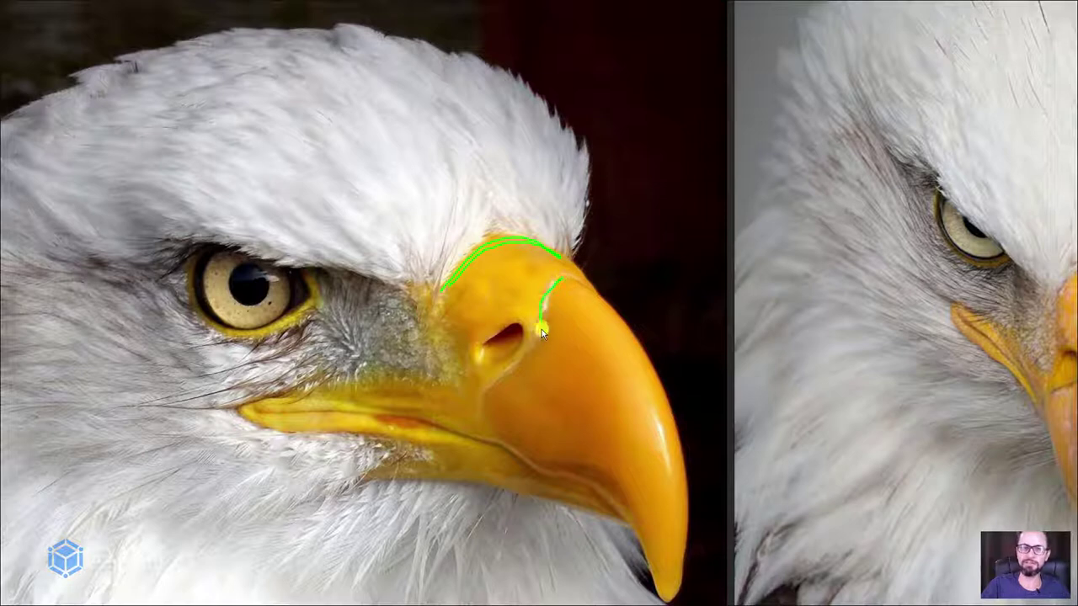
{"action": "left_click_drag", "start_coordinate": [488, 415], "coordinate": [560, 480]}
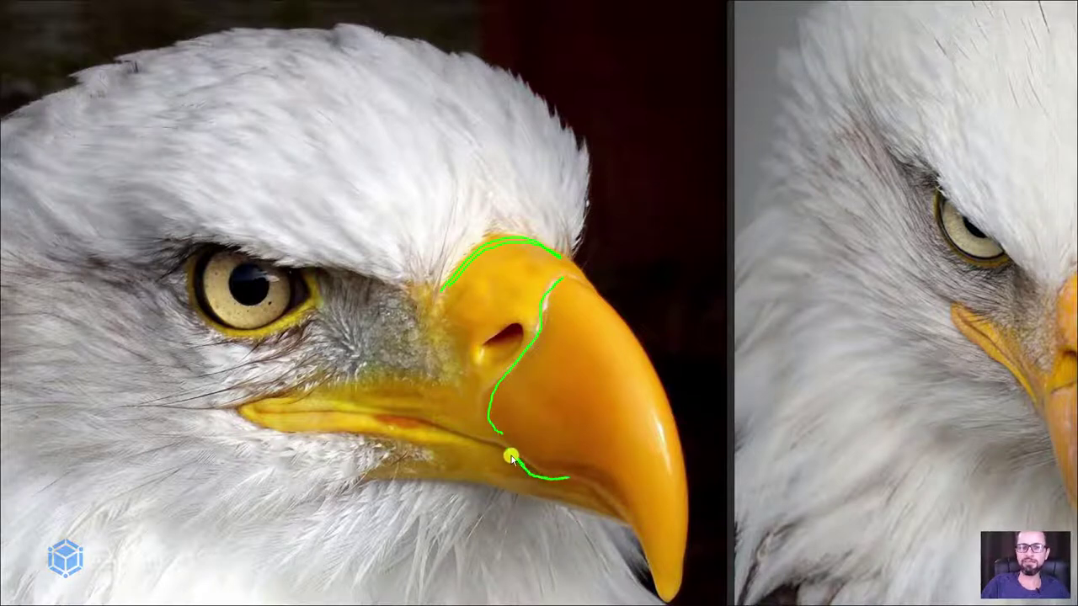
{"action": "mouse_move", "coordinate": [510, 452]}
{"action": "left_mouse_down"}
{"action": "mouse_move", "coordinate": [529, 469]}
{"action": "mouse_move", "coordinate": [562, 473]}
{"action": "left_mouse_up"}
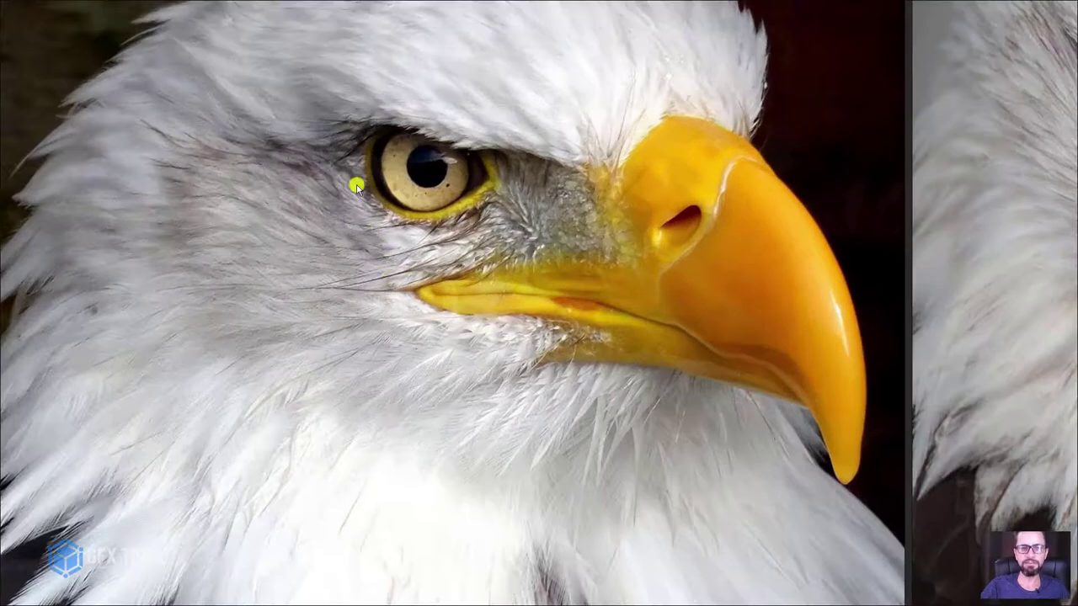
{"action": "left_click_drag", "start_coordinate": [363, 143], "coordinate": [371, 188]}
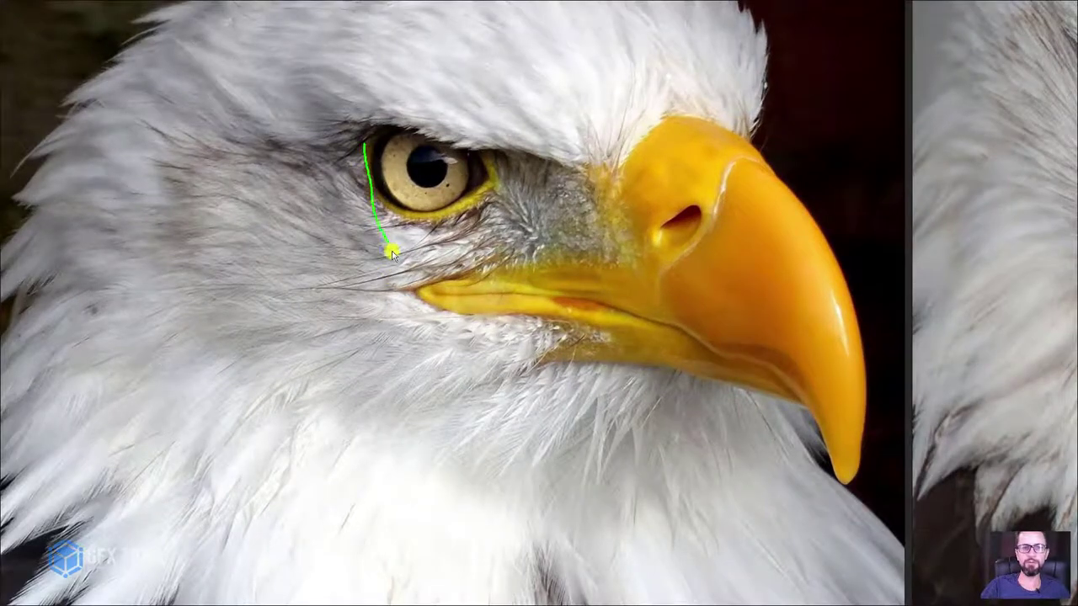
{"action": "mouse_move", "coordinate": [392, 254]}
{"action": "left_mouse_down"}
{"action": "mouse_move", "coordinate": [424, 289]}
{"action": "mouse_move", "coordinate": [440, 279]}
{"action": "mouse_move", "coordinate": [412, 298]}
{"action": "left_mouse_up"}
{"action": "left_click_drag", "start_coordinate": [407, 216], "coordinate": [413, 293]}
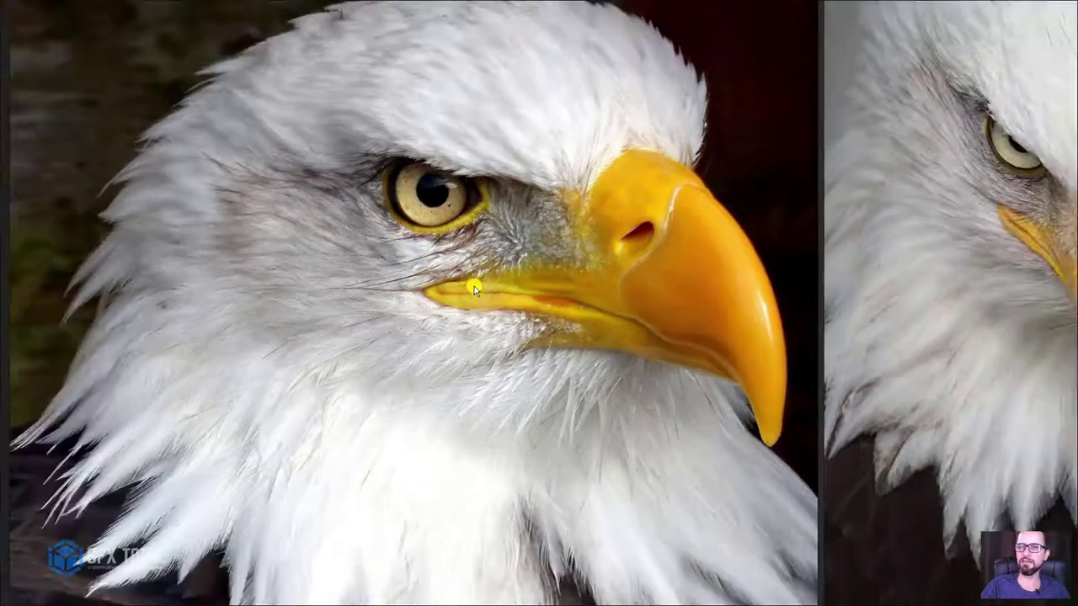
{"action": "key", "text": "Escape"}
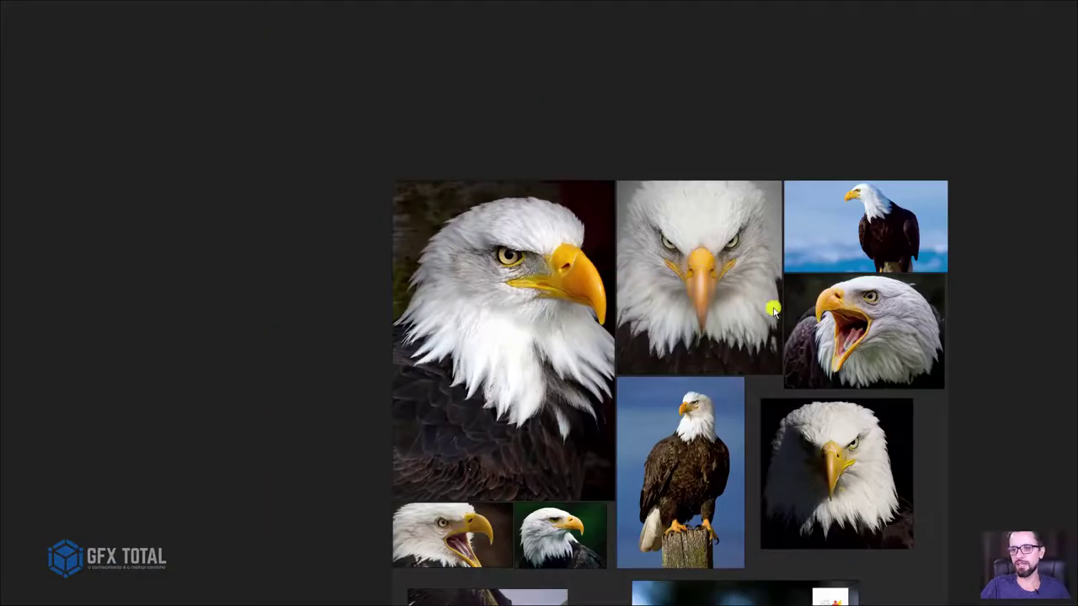
Zoom onto the black-background front-view eagle and mark the line below its eye along the cheek.
{"action": "key", "text": "ctrl+1"}
{"action": "scroll", "coordinate": [797, 393], "scroll_direction": "down", "scroll_amount": 2}
{"action": "middle_click_drag", "start_coordinate": [698, 378], "coordinate": [702, 214]}
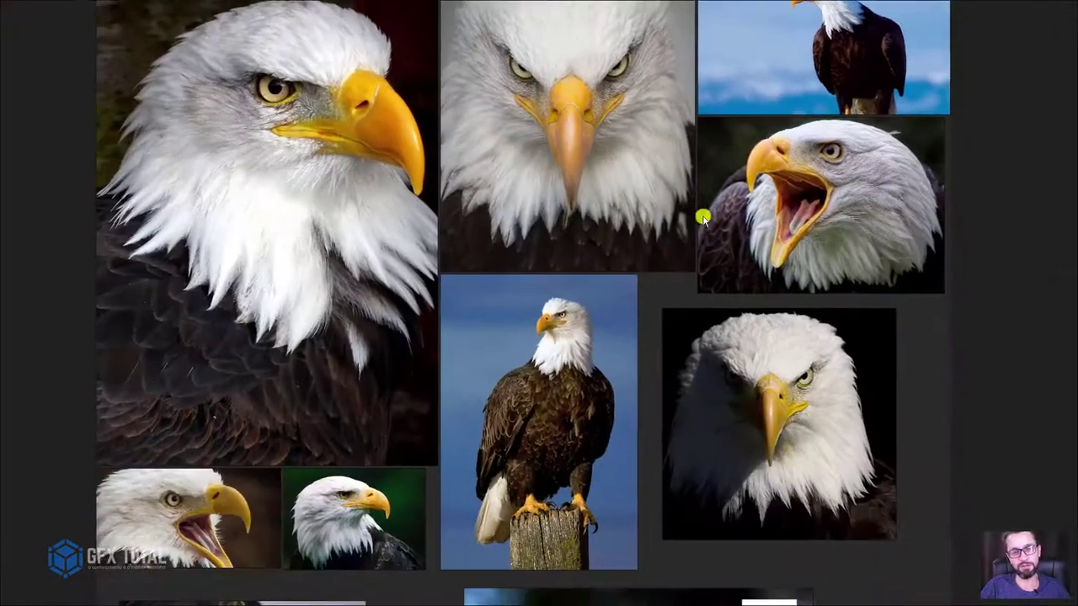
{"action": "scroll", "coordinate": [809, 405], "scroll_direction": "up", "scroll_amount": 4}
{"action": "scroll", "coordinate": [810, 409], "scroll_direction": "up", "scroll_amount": 1}
{"action": "scroll", "coordinate": [883, 401], "scroll_direction": "down", "scroll_amount": 5}
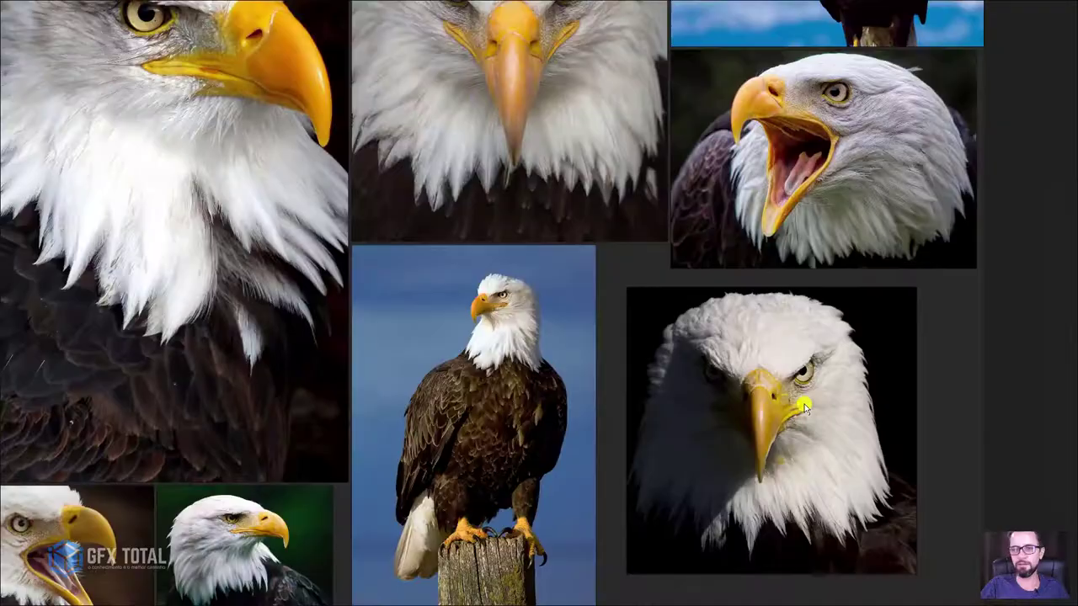
{"action": "scroll", "coordinate": [930, 426], "scroll_direction": "up", "scroll_amount": 5}
{"action": "scroll", "coordinate": [741, 379], "scroll_direction": "up", "scroll_amount": 3}
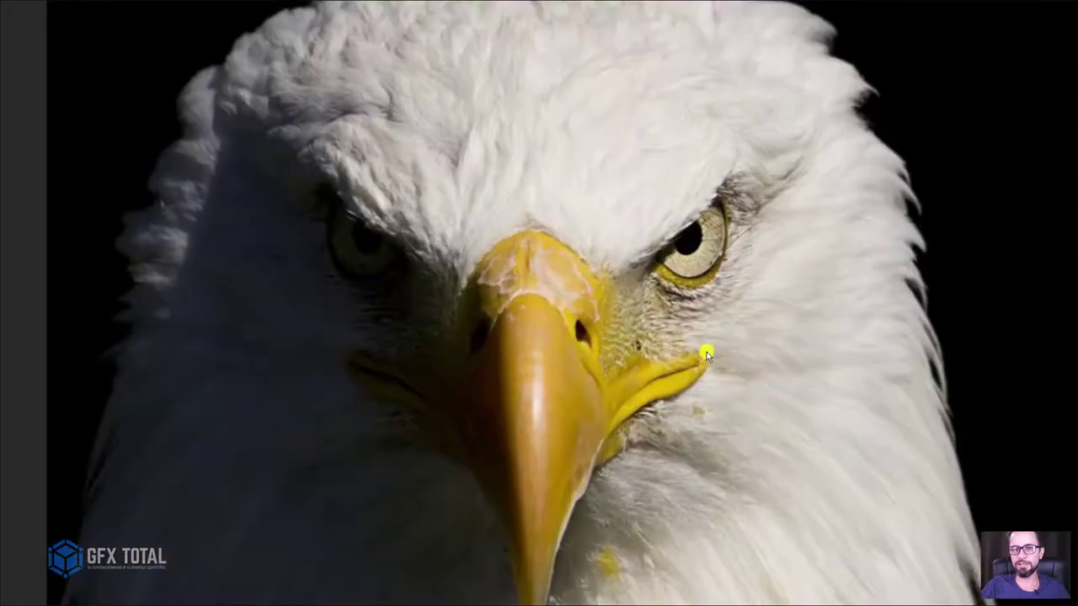
{"action": "left_click_drag", "start_coordinate": [712, 301], "coordinate": [723, 370]}
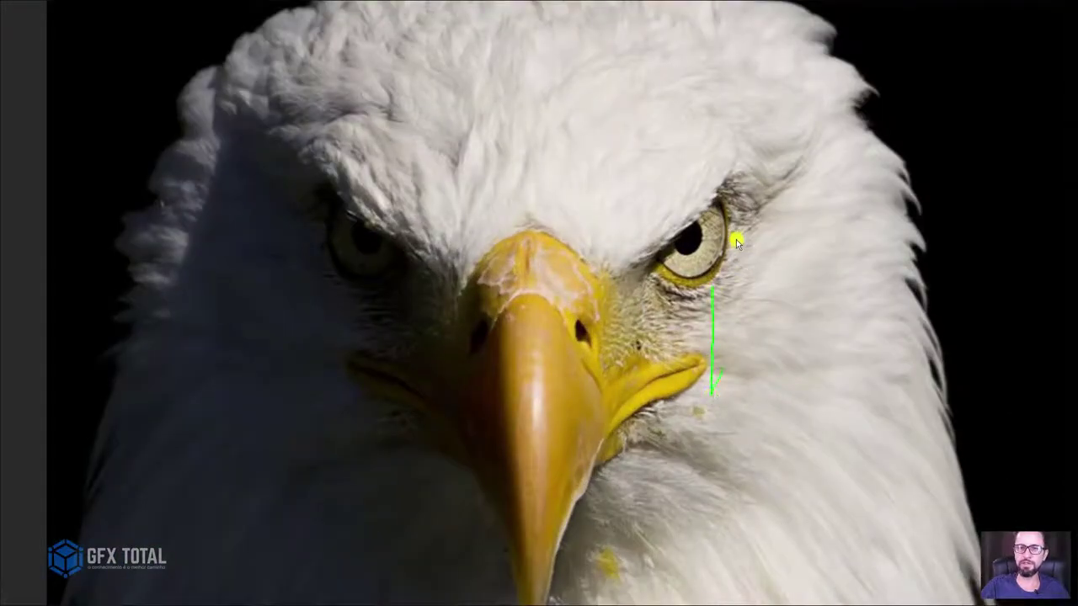
{"action": "left_click_drag", "start_coordinate": [731, 204], "coordinate": [744, 379]}
Zoom back out across the eagle board before returning to the empty 3ds Max scene.
{"action": "scroll", "coordinate": [741, 371], "scroll_direction": "down", "scroll_amount": 5}
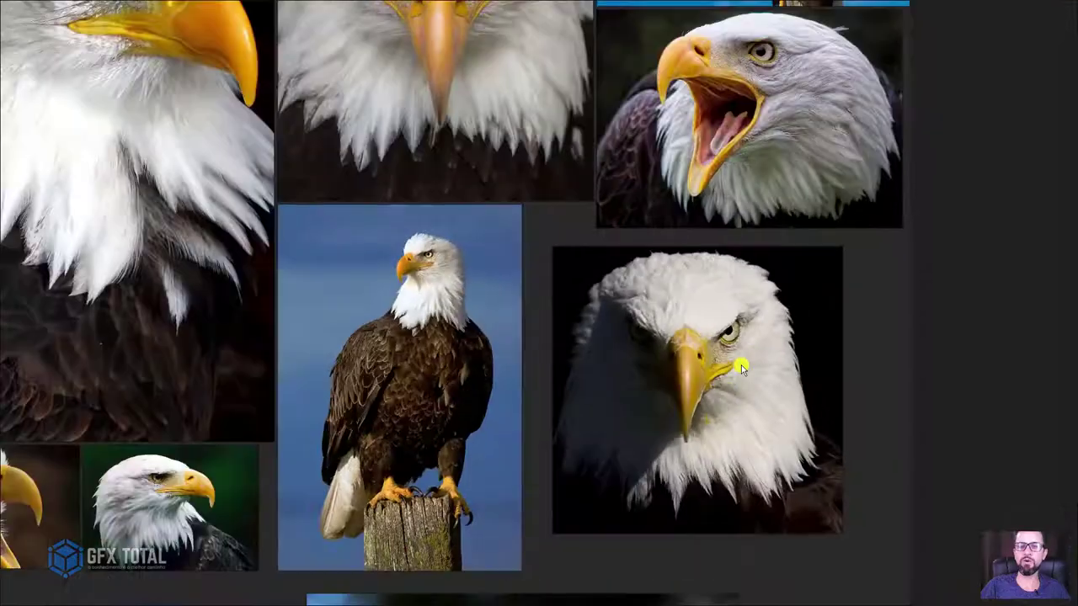
{"action": "scroll", "coordinate": [724, 211], "scroll_direction": "down", "scroll_amount": 2}
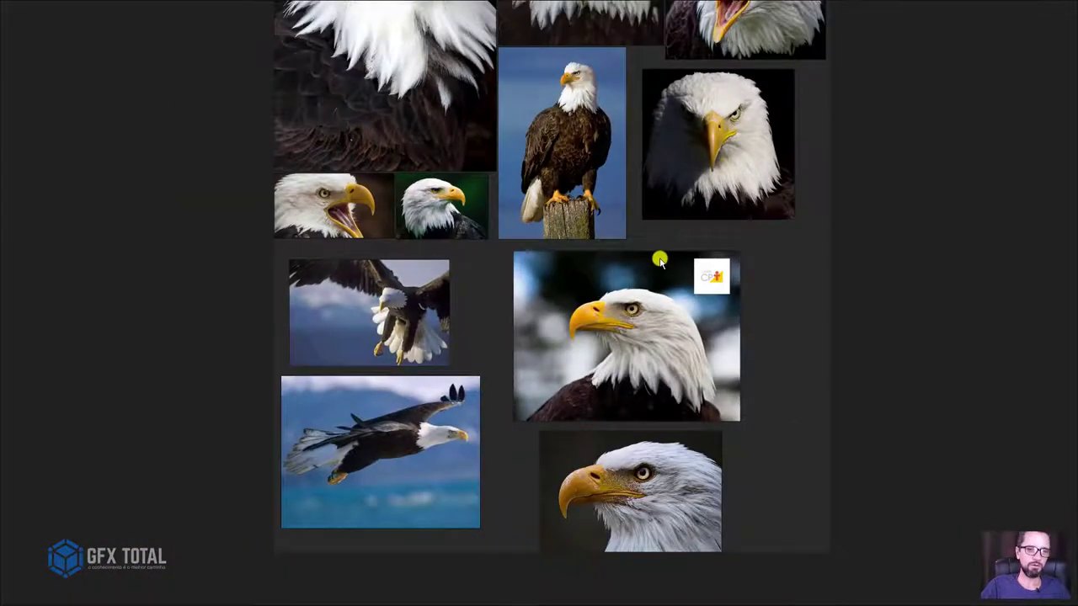
{"action": "scroll", "coordinate": [673, 278], "scroll_direction": "down", "scroll_amount": 2}
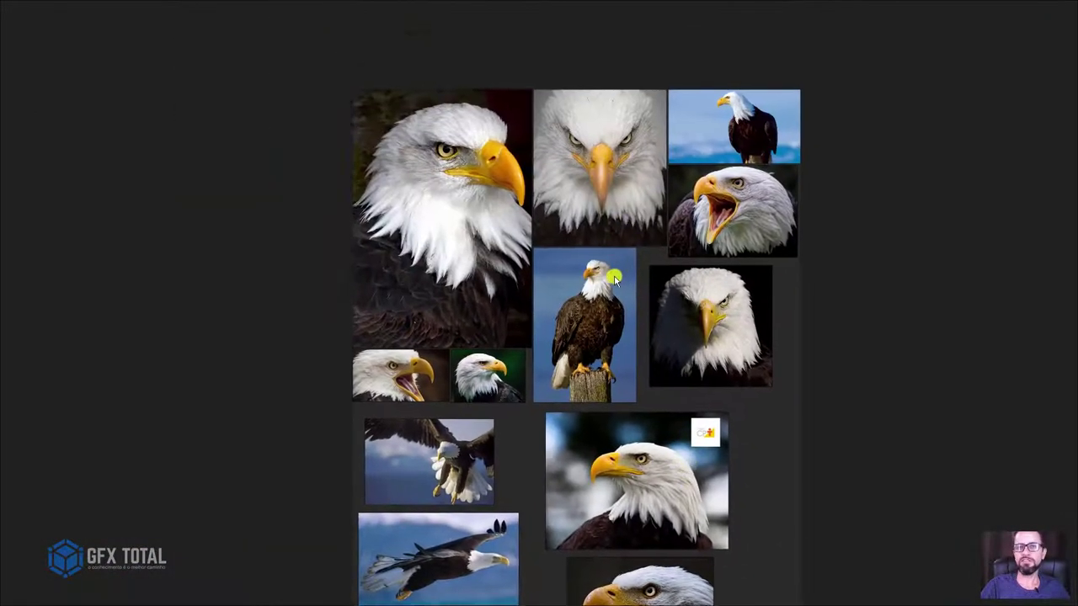
{"action": "scroll", "coordinate": [462, 234], "scroll_direction": "up", "scroll_amount": 3}
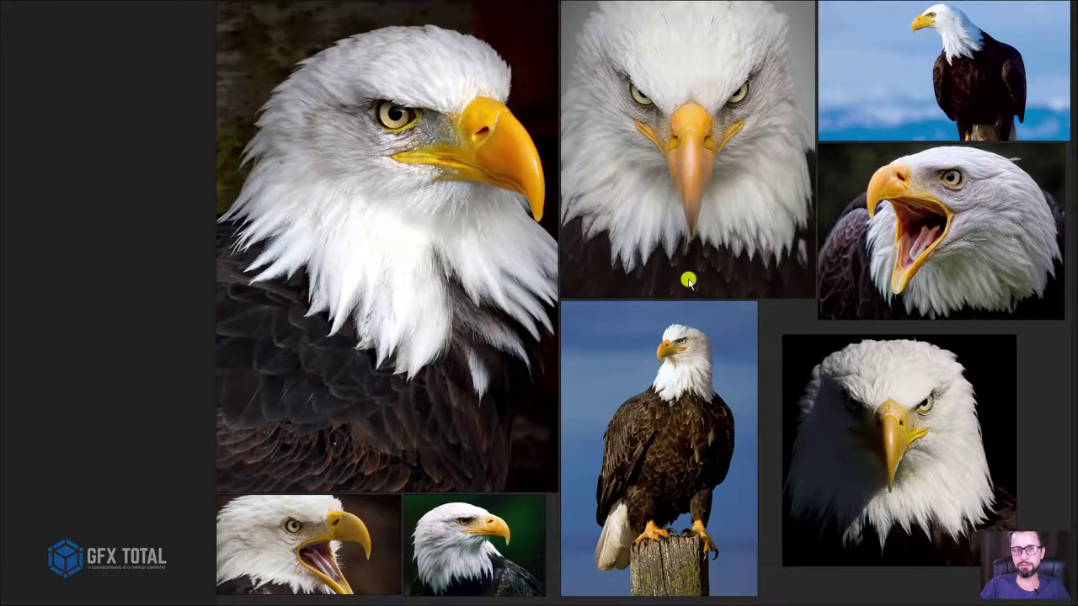
{"action": "scroll", "coordinate": [401, 104], "scroll_direction": "up", "scroll_amount": 3}
{"action": "scroll", "coordinate": [434, 155], "scroll_direction": "down", "scroll_amount": 3}
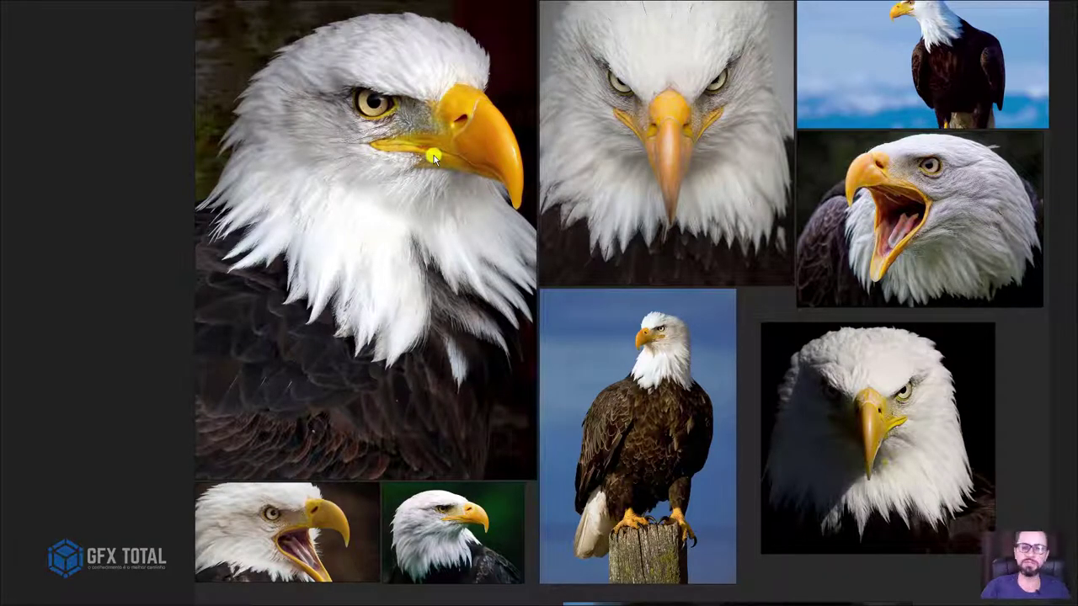
{"action": "scroll", "coordinate": [394, 162], "scroll_direction": "down", "scroll_amount": 3}
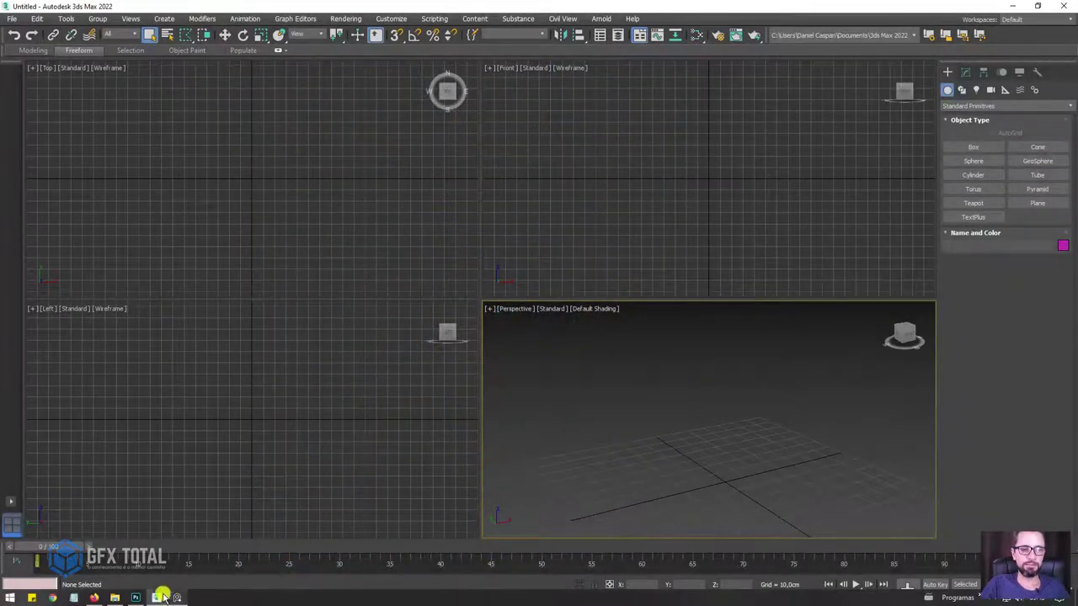
Open Front.jpg and left.jpg from Referências in two Photo Viewer windows arranged side by side.
{"action": "left_click", "coordinate": [119, 598]}
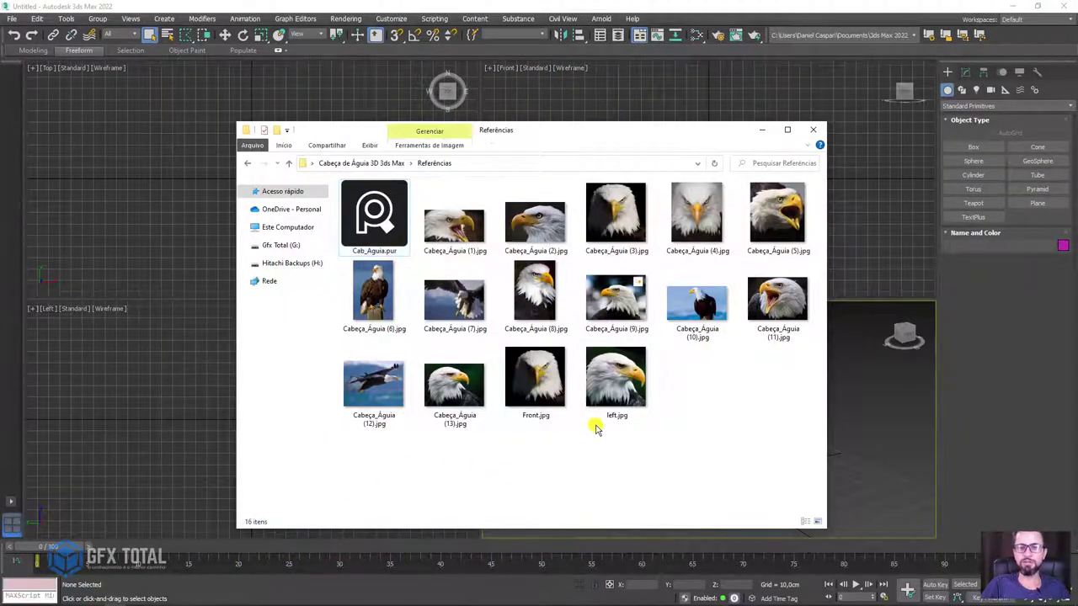
{"action": "left_click", "coordinate": [535, 376]}
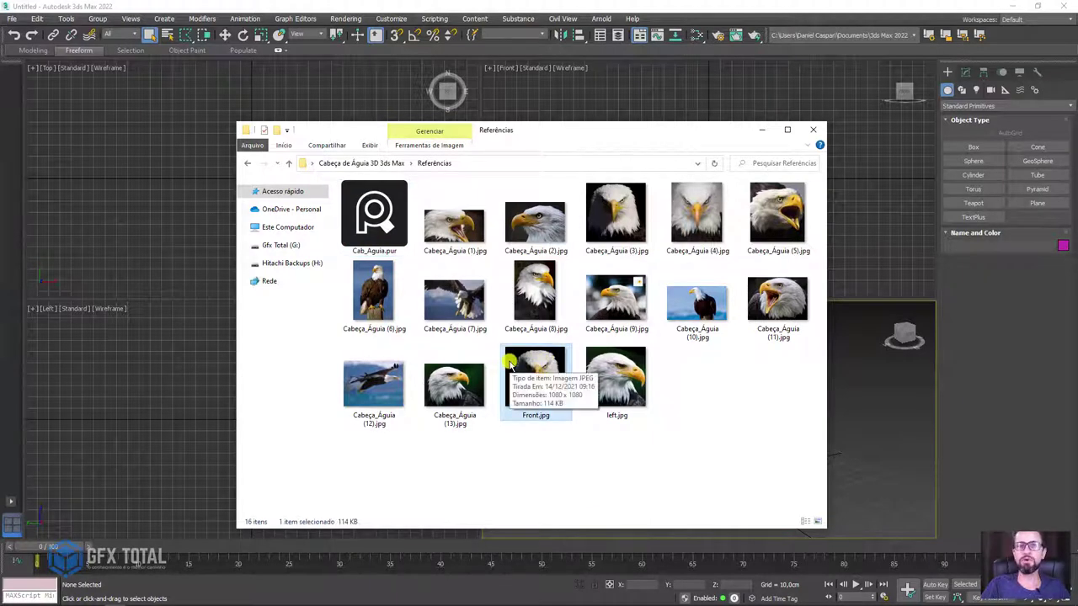
{"action": "left_click", "coordinate": [628, 386]}
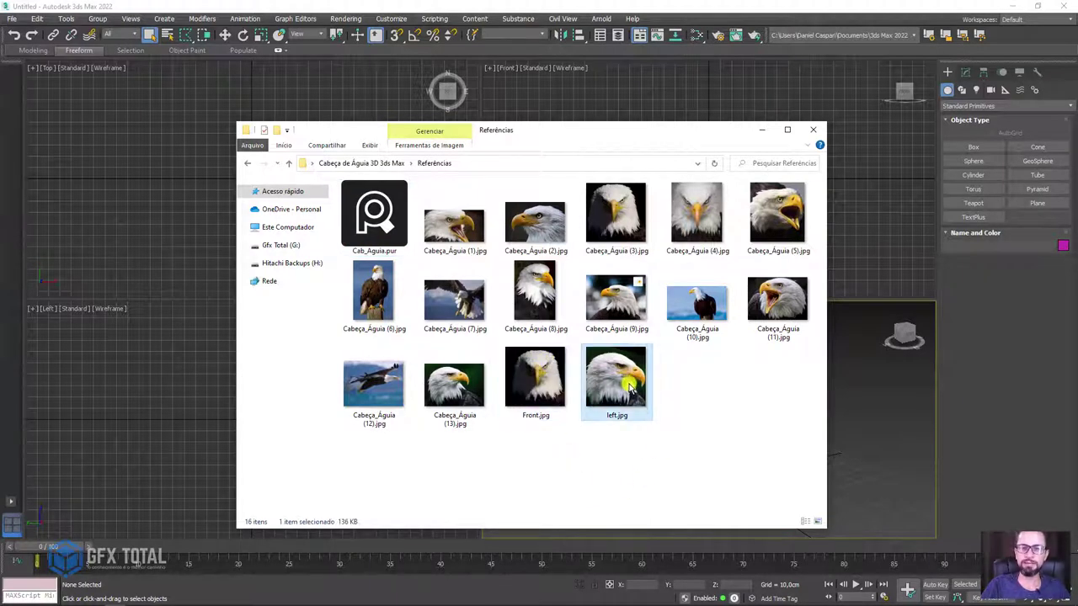
{"action": "right_click", "coordinate": [734, 404]}
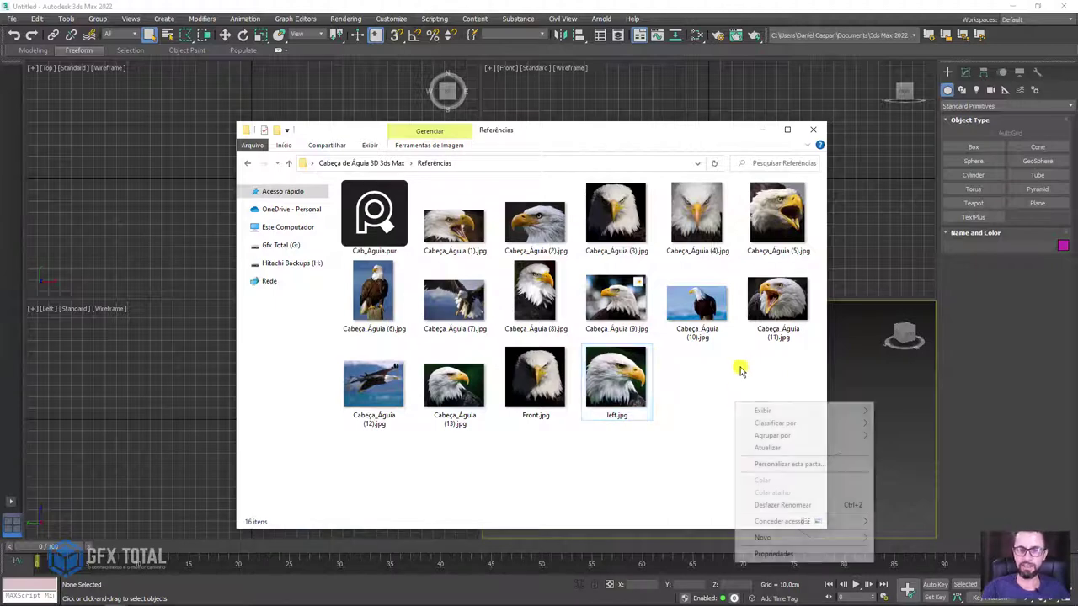
{"action": "double_click", "coordinate": [534, 394]}
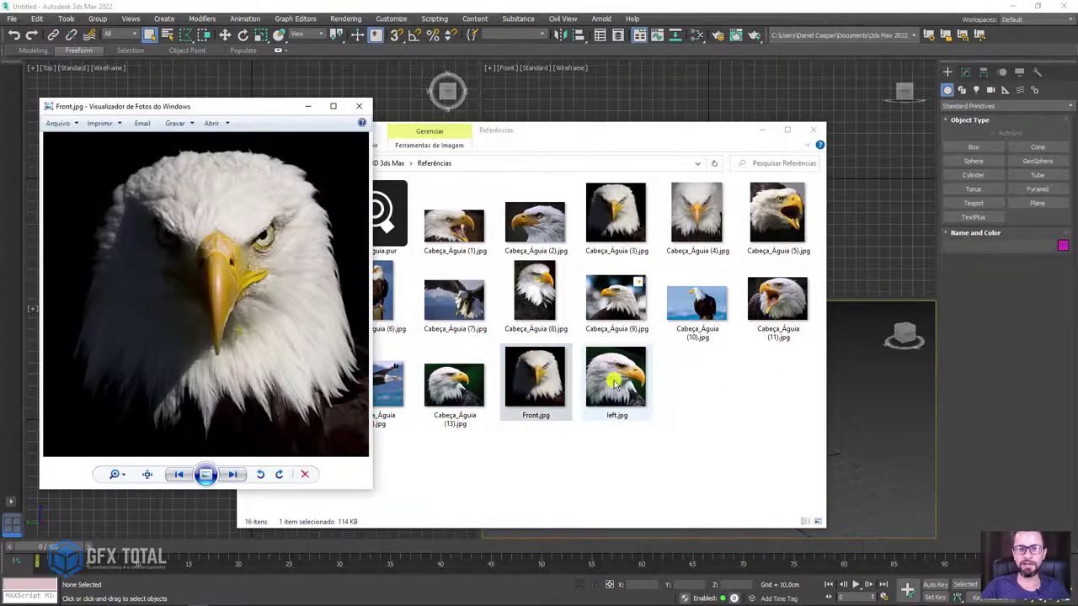
{"action": "double_click", "coordinate": [616, 379]}
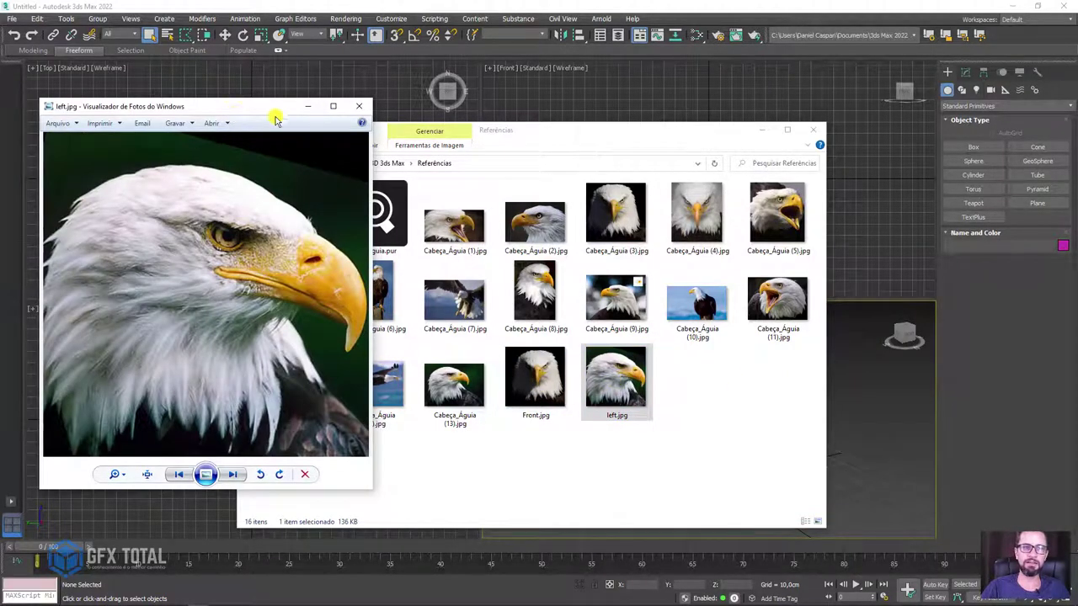
{"action": "left_click_drag", "start_coordinate": [277, 117], "coordinate": [581, 112]}
{"action": "left_click", "coordinate": [231, 117]}
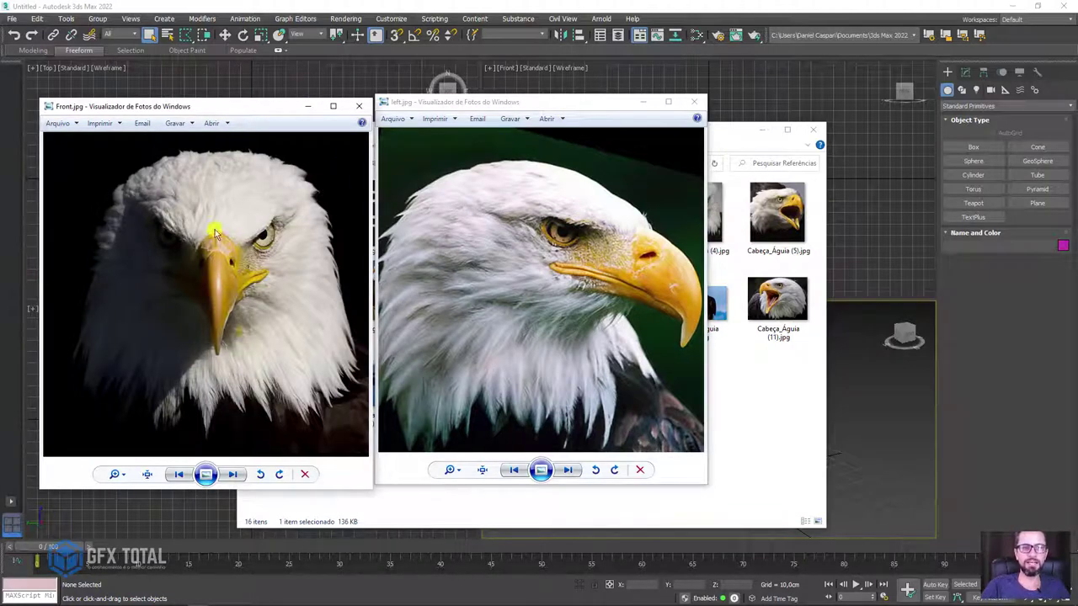
Draw screen-pen lines comparing eye, beak tip and beak base heights across both eagle photos.
{"action": "mouse_move", "coordinate": [206, 232]}
{"action": "left_mouse_down"}
{"action": "mouse_move", "coordinate": [369, 237]}
{"action": "mouse_move", "coordinate": [680, 219]}
{"action": "left_mouse_up"}
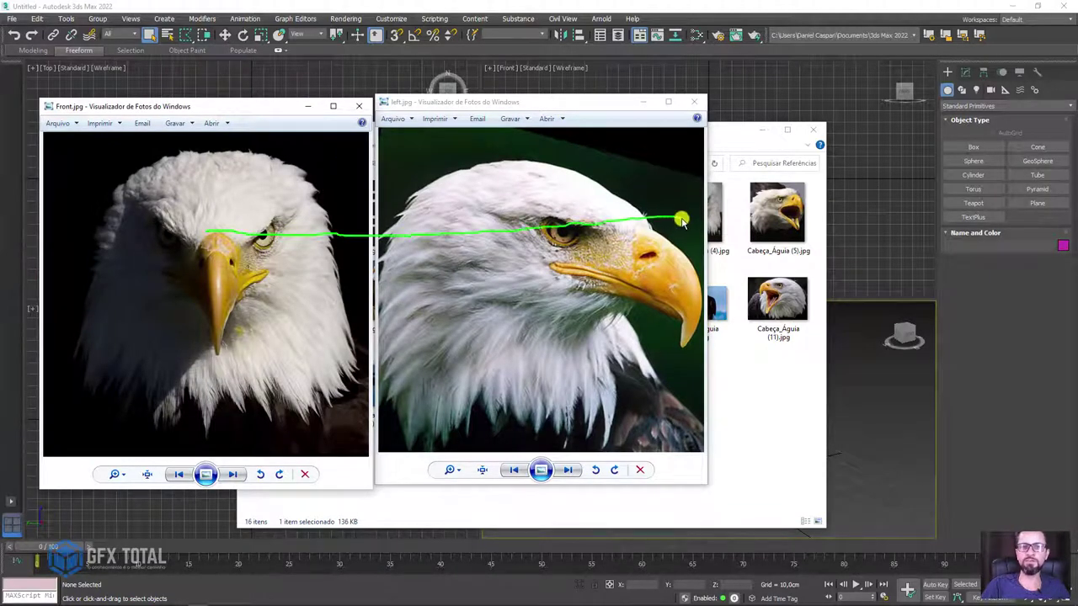
{"action": "left_click_drag", "start_coordinate": [215, 357], "coordinate": [687, 343]}
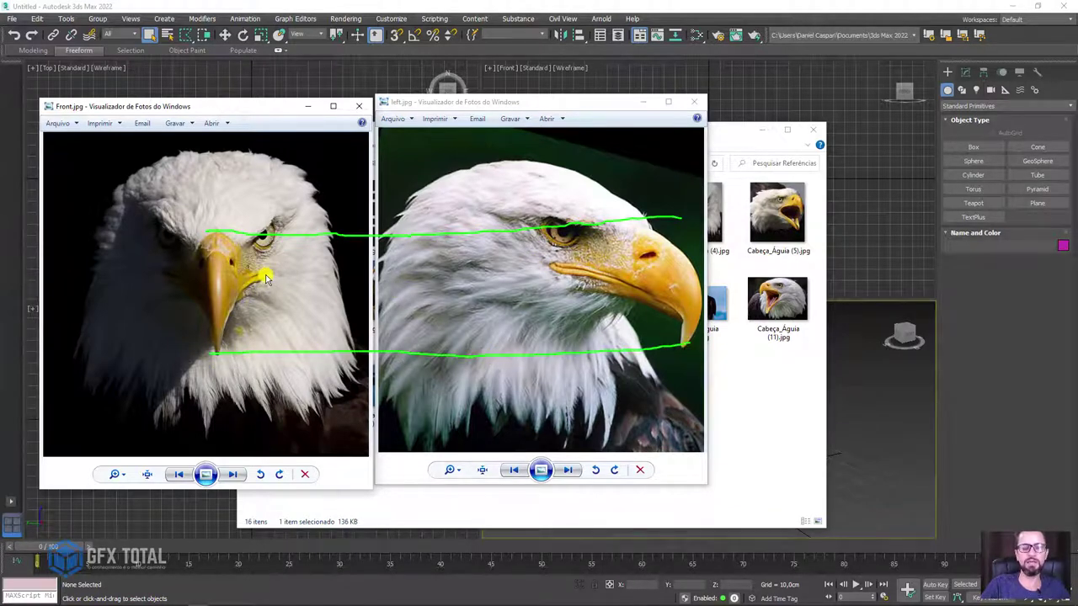
{"action": "mouse_move", "coordinate": [265, 277]}
{"action": "left_mouse_down"}
{"action": "mouse_move", "coordinate": [413, 279]}
{"action": "mouse_move", "coordinate": [524, 261]}
{"action": "mouse_move", "coordinate": [556, 268]}
{"action": "left_mouse_up"}
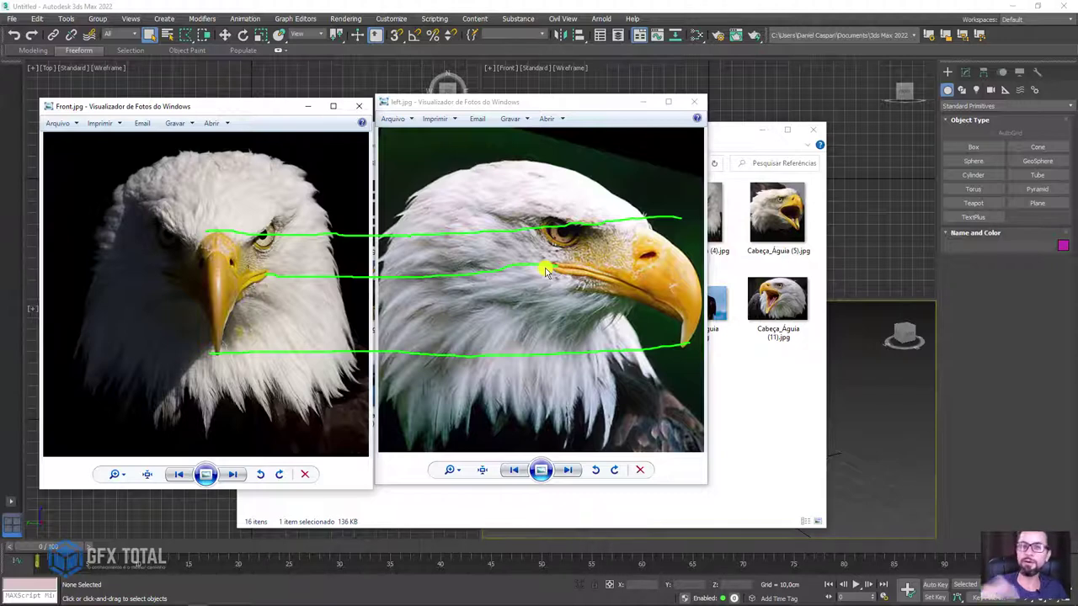
Clear the comparison lines and switch to the Photoshop Untitled-1 document.
{"action": "key", "text": "Escape"}
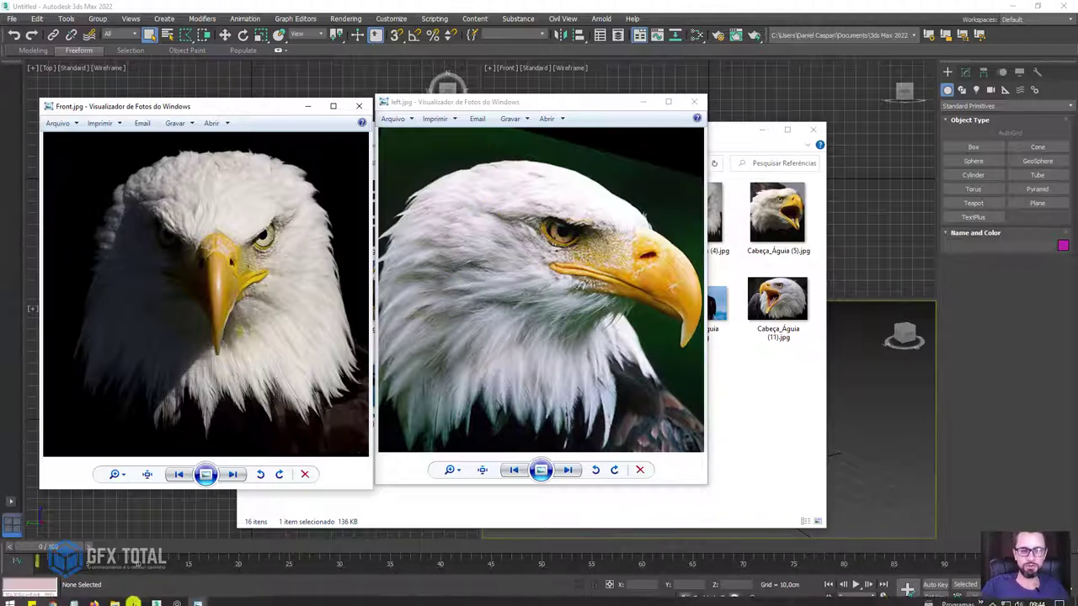
{"action": "left_click", "coordinate": [131, 598]}
{"action": "left_click", "coordinate": [126, 552]}
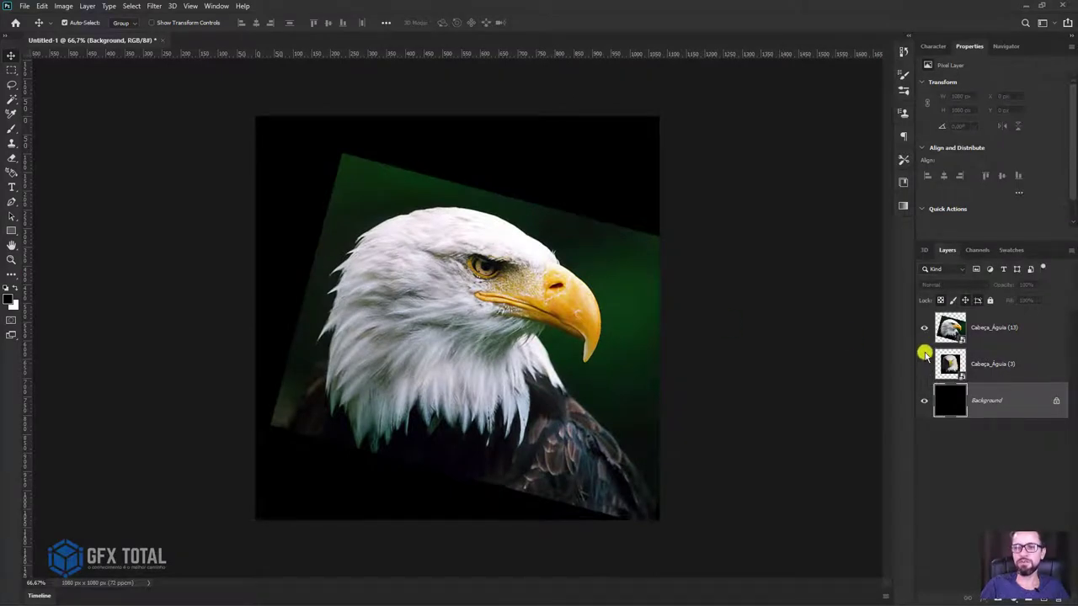
Hide the black Background layer and trial-rotate the side-view eagle, cancelling to keep its tilt.
{"action": "left_click", "coordinate": [924, 401]}
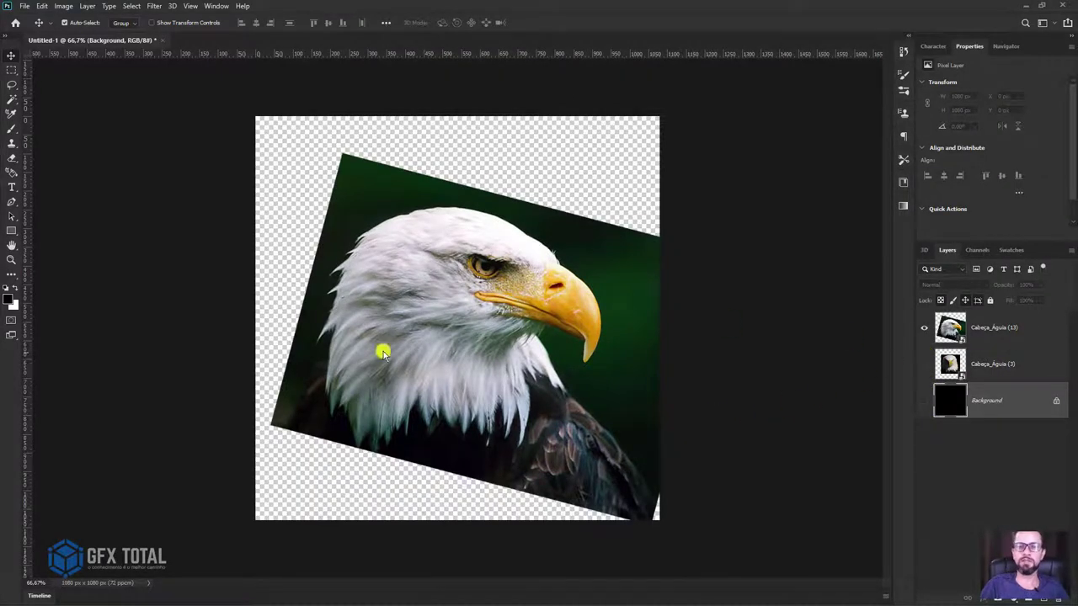
{"action": "left_click", "coordinate": [463, 344]}
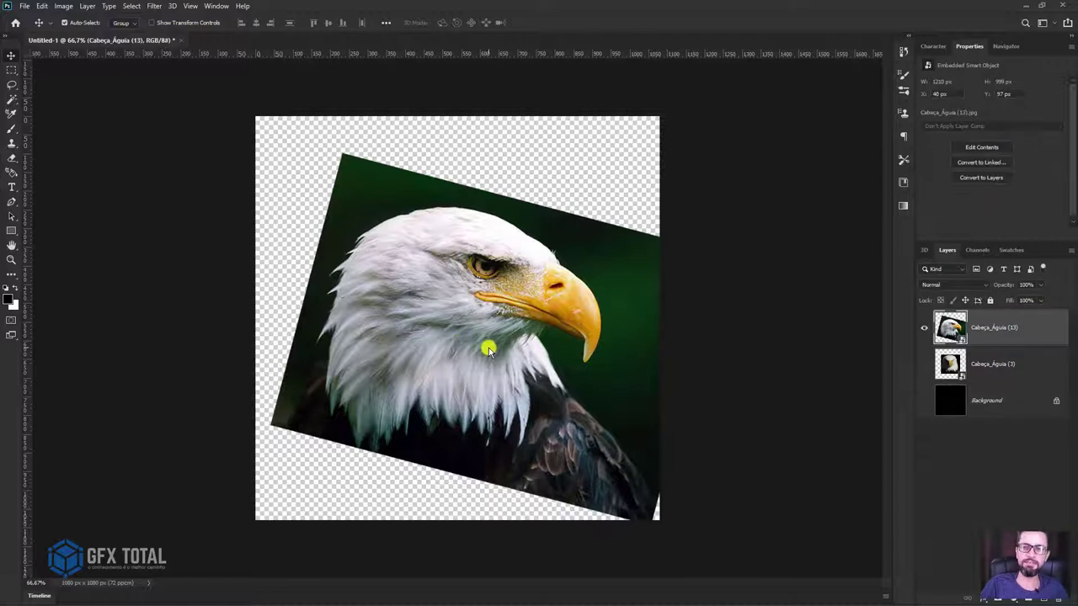
{"action": "key", "text": "ctrl+t"}
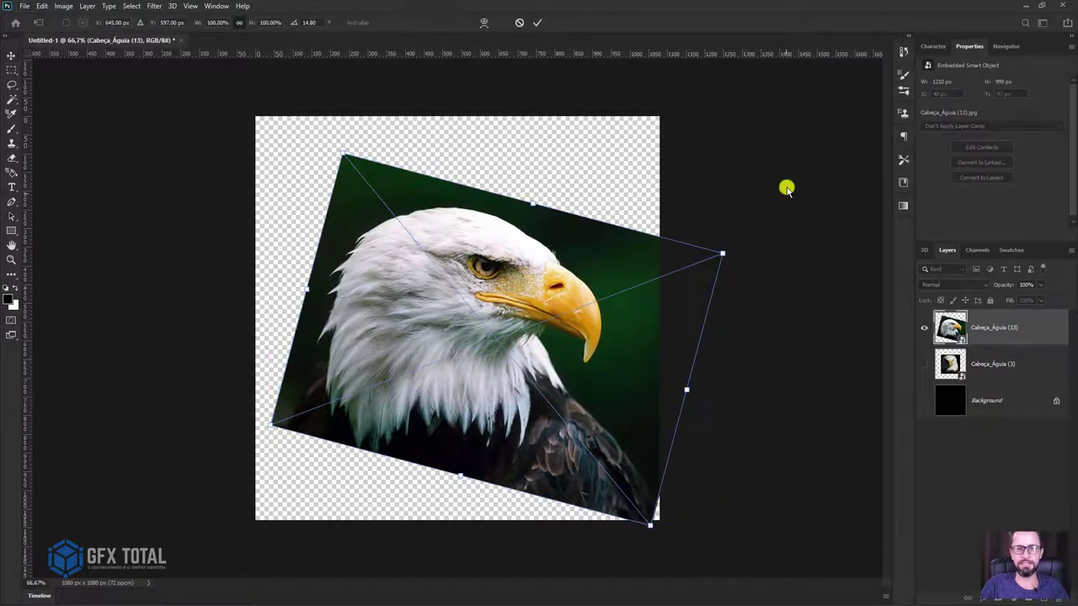
{"action": "mouse_move", "coordinate": [784, 185]}
{"action": "left_mouse_down"}
{"action": "mouse_move", "coordinate": [749, 151]}
{"action": "mouse_move", "coordinate": [709, 147]}
{"action": "left_mouse_up"}
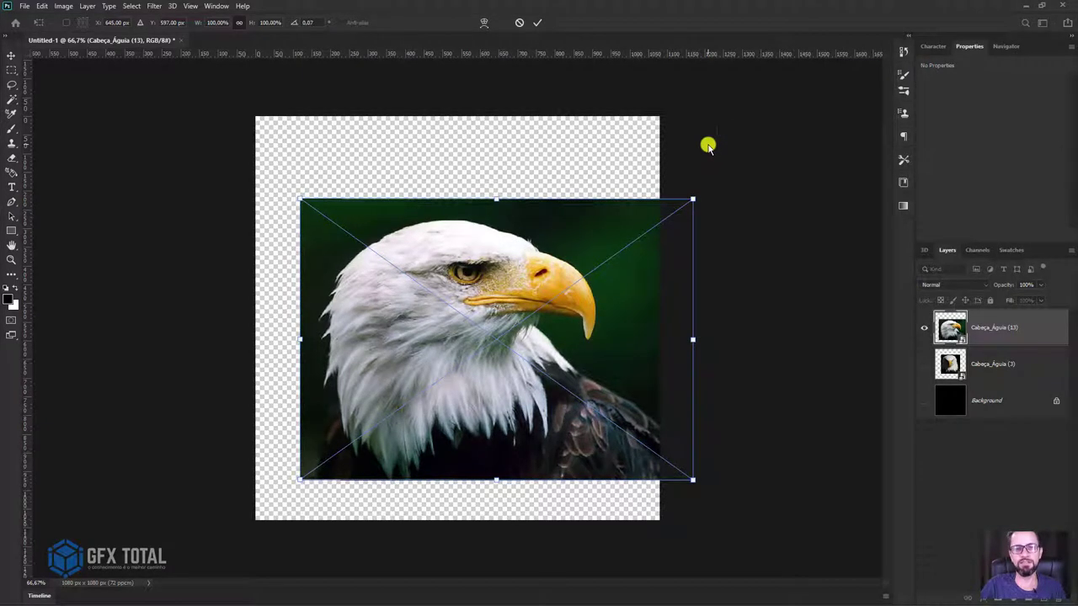
{"action": "key", "text": "Escape"}
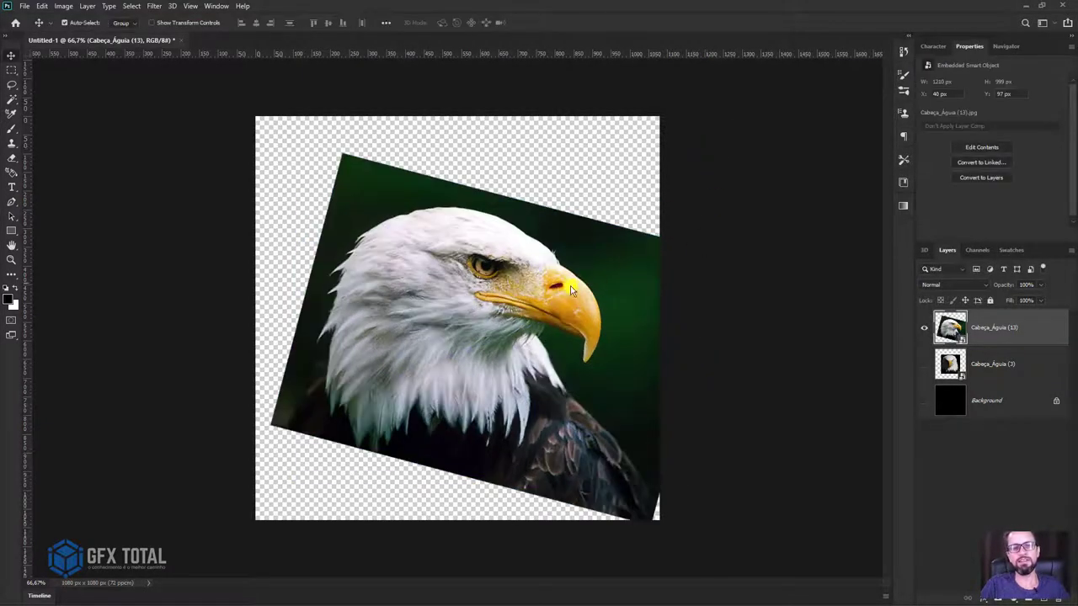
Toggle the eagle layers' visibility and set Cabeça_Águia (13) to 58% opacity.
{"action": "left_click", "coordinate": [925, 365]}
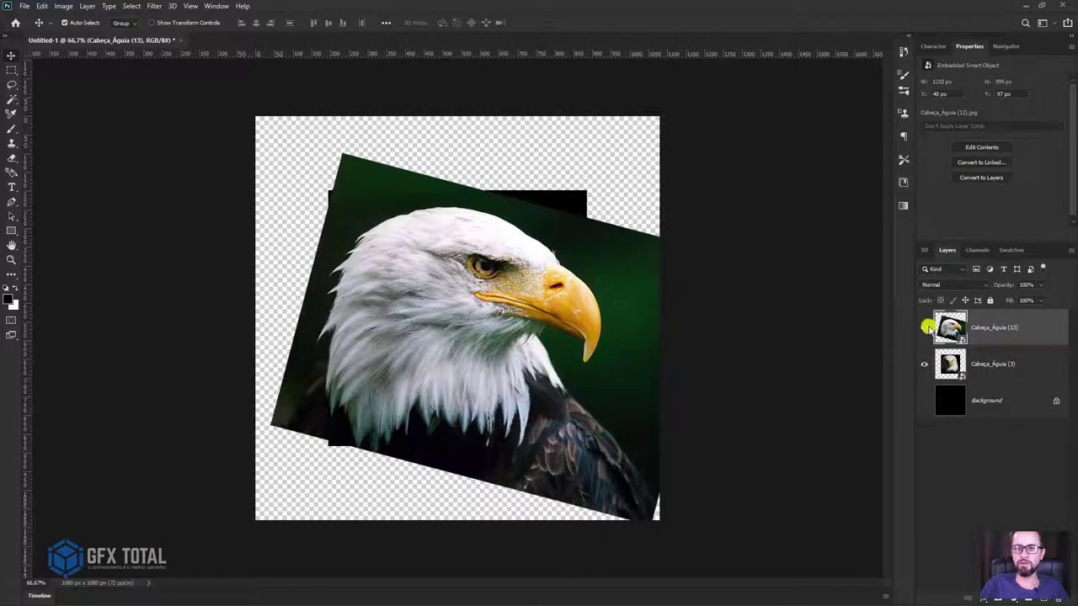
{"action": "left_click", "coordinate": [927, 328]}
{"action": "left_click", "coordinate": [925, 327]}
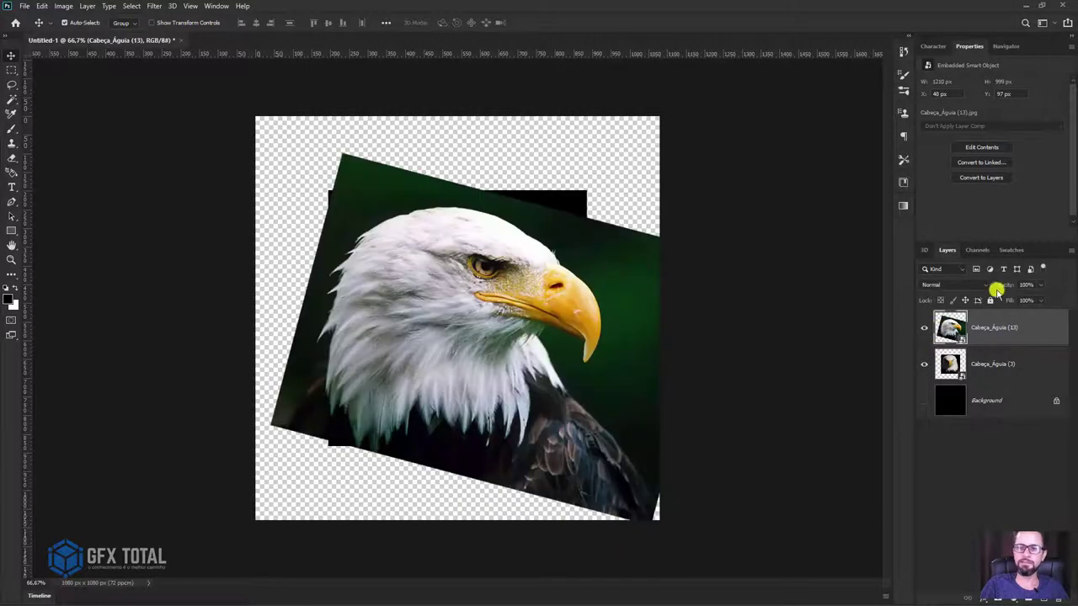
{"action": "left_click_drag", "start_coordinate": [1001, 288], "coordinate": [918, 290]}
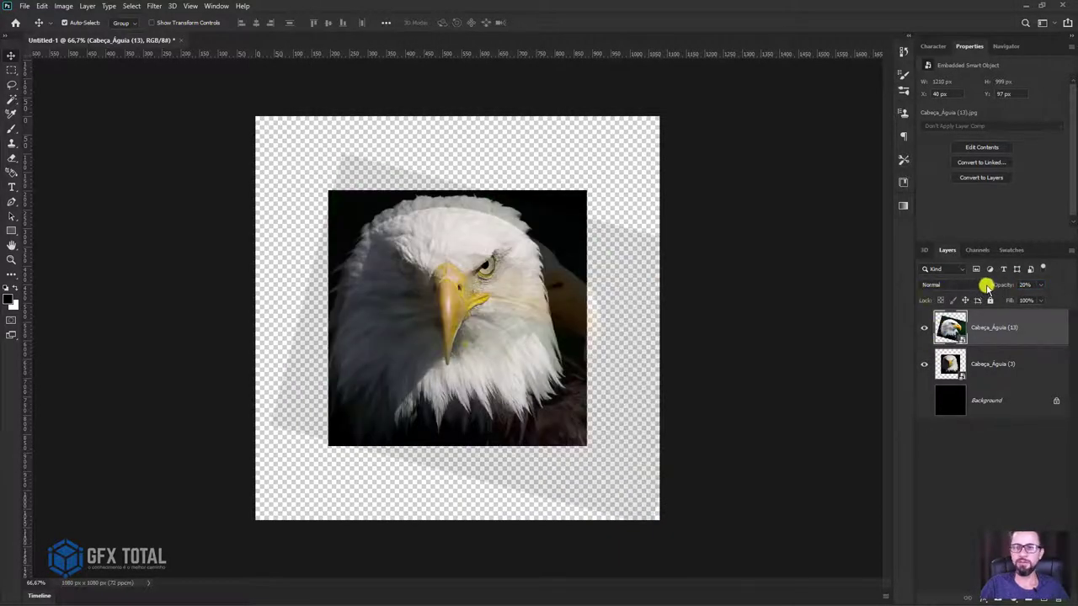
{"action": "left_click_drag", "start_coordinate": [987, 288], "coordinate": [1020, 286]}
Commit a transform on the side-view eagle and zoom in on its eye.
{"action": "key", "text": "ctrl+t"}
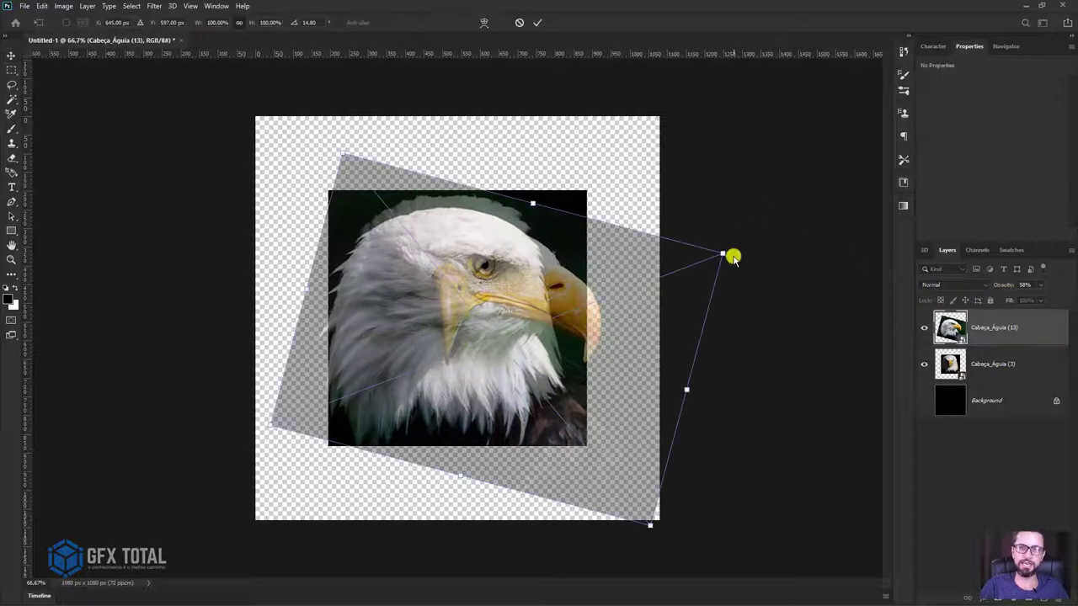
{"action": "key", "text": "Return"}
{"action": "key", "text": "z"}
{"action": "mouse_move", "coordinate": [469, 253]}
{"action": "left_mouse_down"}
{"action": "mouse_move", "coordinate": [519, 332]}
{"action": "mouse_move", "coordinate": [534, 311]}
{"action": "left_mouse_up"}
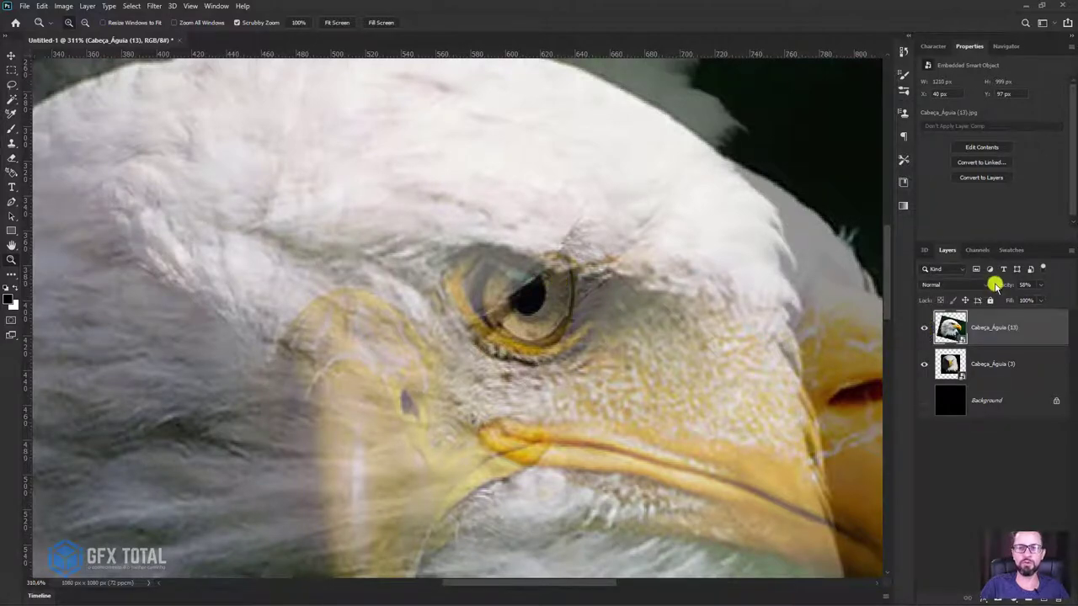
Lower the top eagle's opacity to compare eyes and zoom out to the whole head.
{"action": "mouse_move", "coordinate": [1006, 288]}
{"action": "left_mouse_down"}
{"action": "mouse_move", "coordinate": [991, 288]}
{"action": "mouse_move", "coordinate": [1024, 287]}
{"action": "mouse_move", "coordinate": [989, 286]}
{"action": "left_mouse_up"}
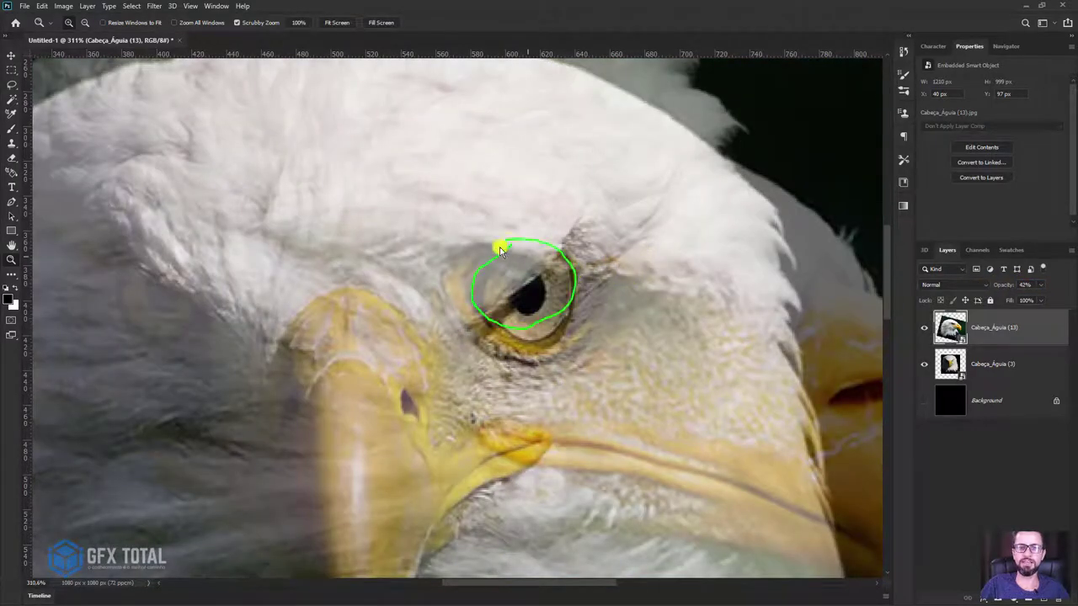
{"action": "left_click_drag", "start_coordinate": [645, 320], "coordinate": [597, 229]}
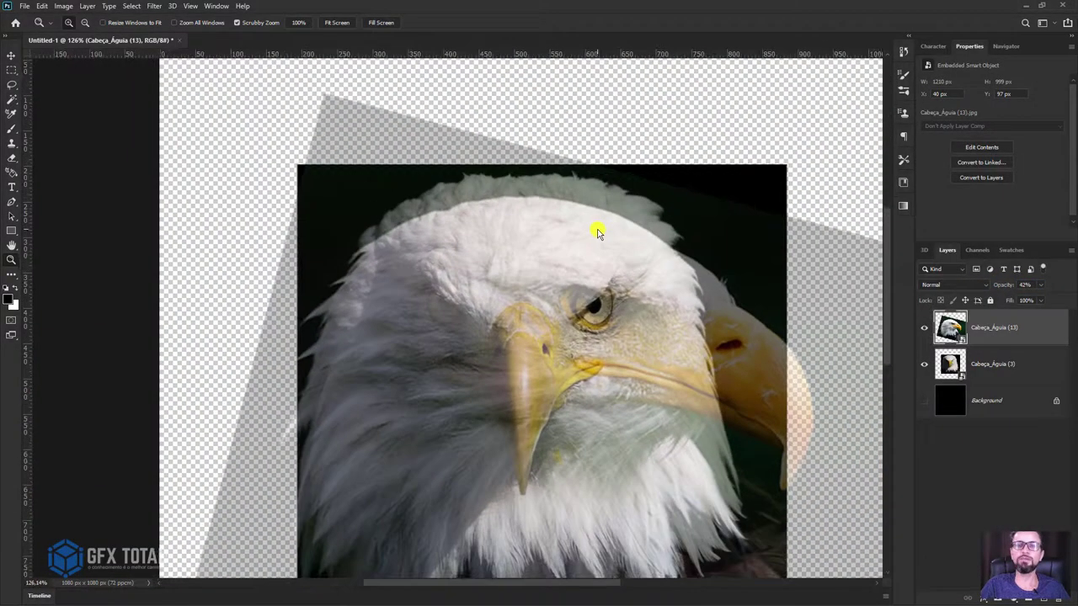
{"action": "left_click_drag", "start_coordinate": [684, 319], "coordinate": [494, 260]}
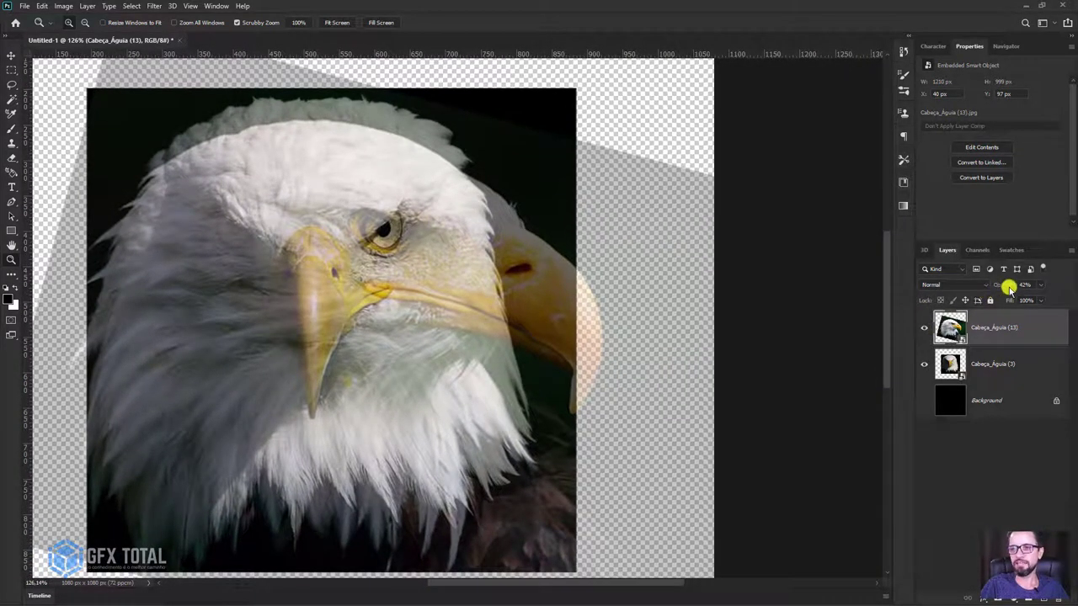
Restore Cabeça_Águia (13) to 100% opacity and add a horizontal guide at the beak tip (Y 661.6 px).
{"action": "left_click_drag", "start_coordinate": [1005, 285], "coordinate": [1074, 281]}
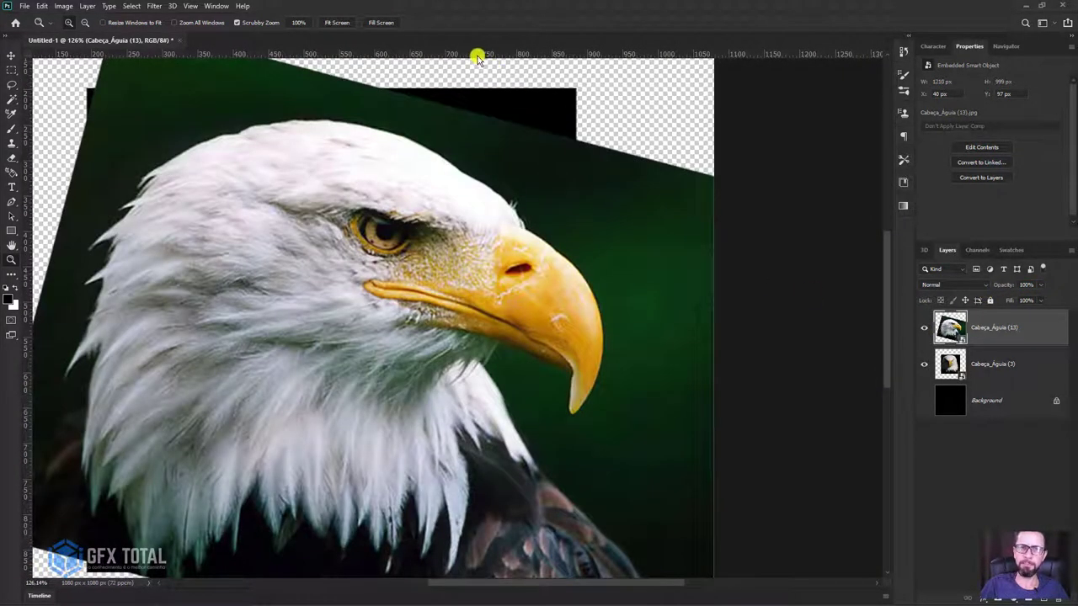
{"action": "scroll", "coordinate": [485, 57], "scroll_direction": "left", "scroll_amount": 3}
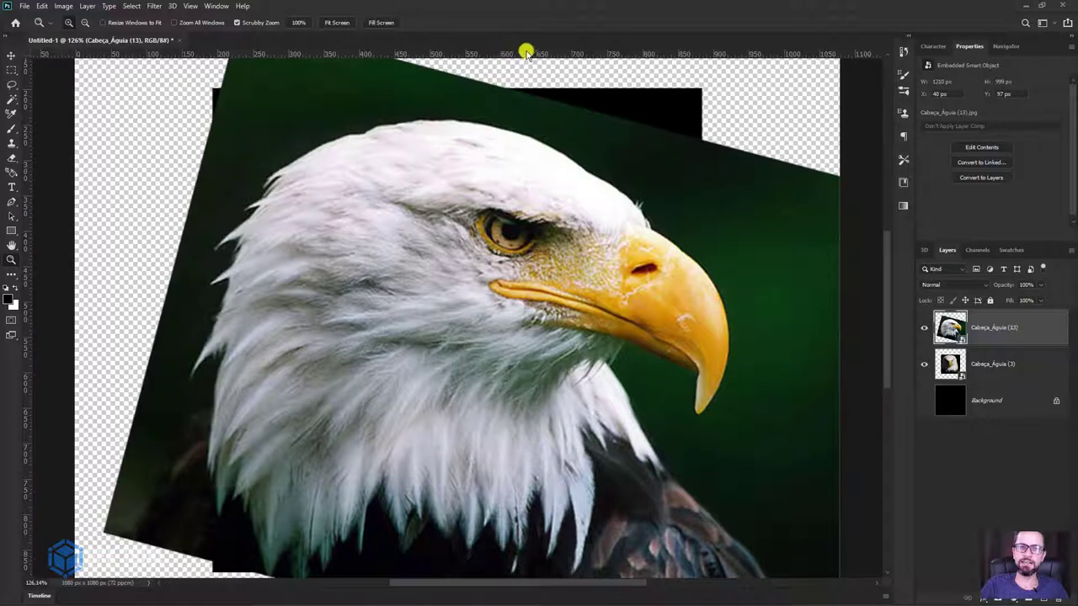
{"action": "mouse_move", "coordinate": [531, 59]}
{"action": "left_mouse_down"}
{"action": "mouse_move", "coordinate": [534, 217]}
{"action": "mouse_move", "coordinate": [600, 417]}
{"action": "mouse_move", "coordinate": [696, 412]}
{"action": "left_mouse_up"}
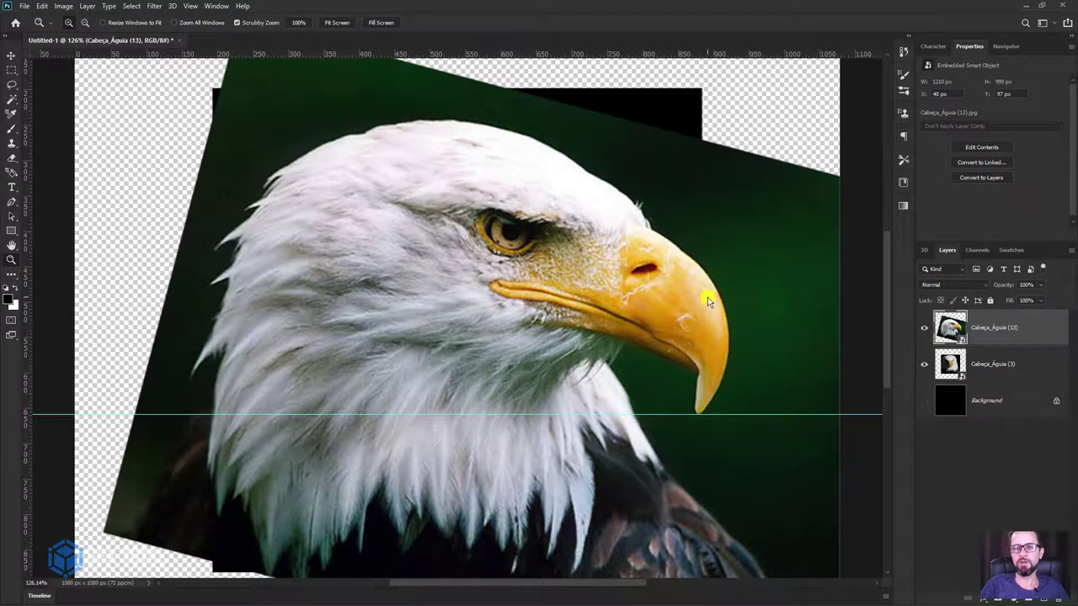
{"action": "left_click_drag", "start_coordinate": [708, 301], "coordinate": [682, 202]}
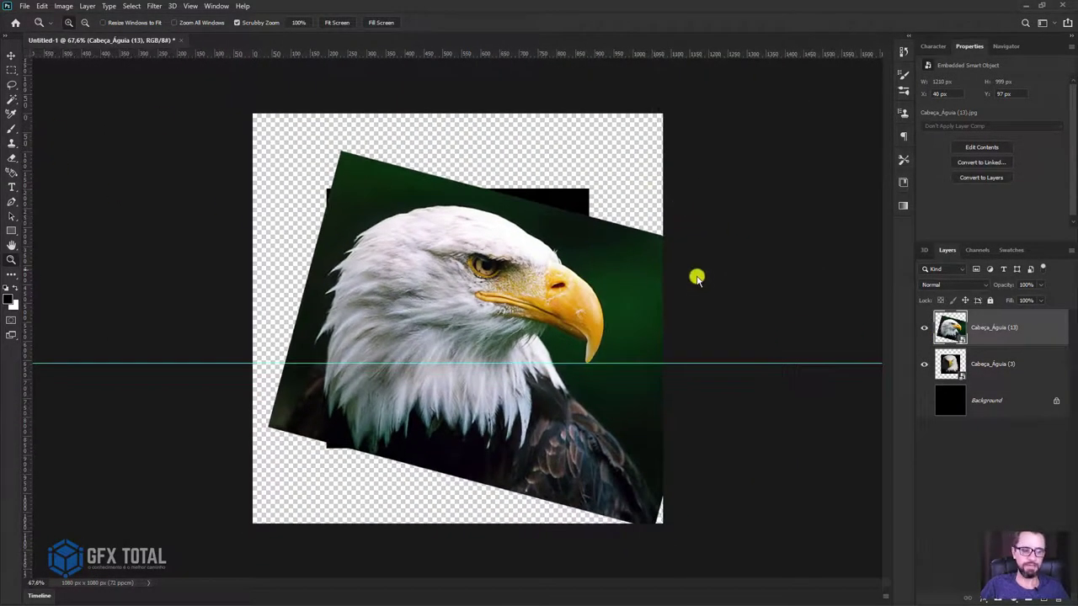
Widen the canvas to the right and move the side-view eagle beside the front view.
{"action": "key", "text": "c"}
{"action": "left_click_drag", "start_coordinate": [667, 317], "coordinate": [837, 308]}
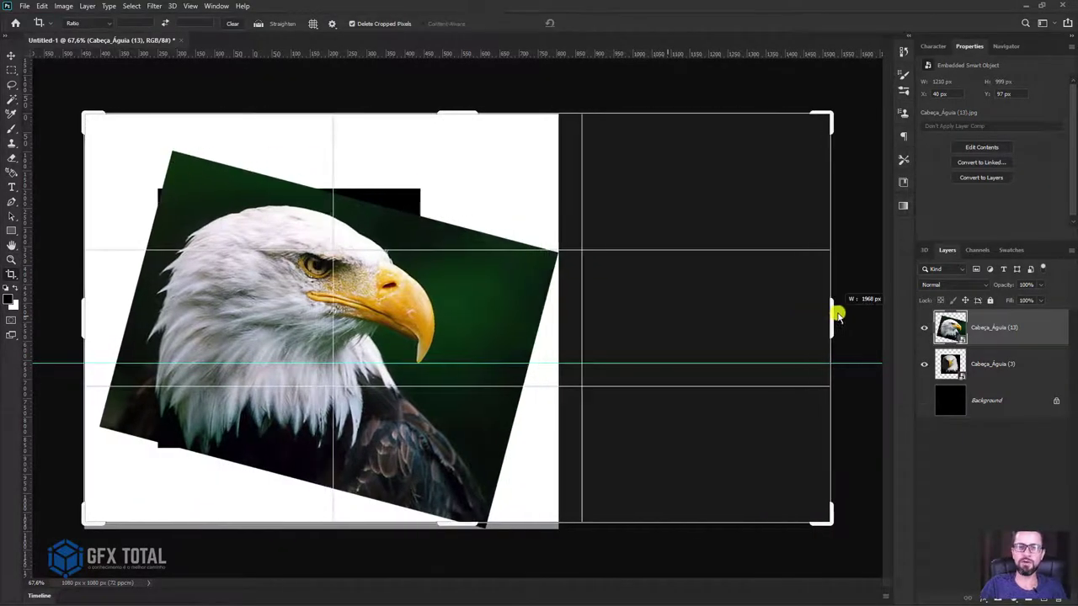
{"action": "key", "text": "Return"}
{"action": "left_click", "coordinate": [11, 55]}
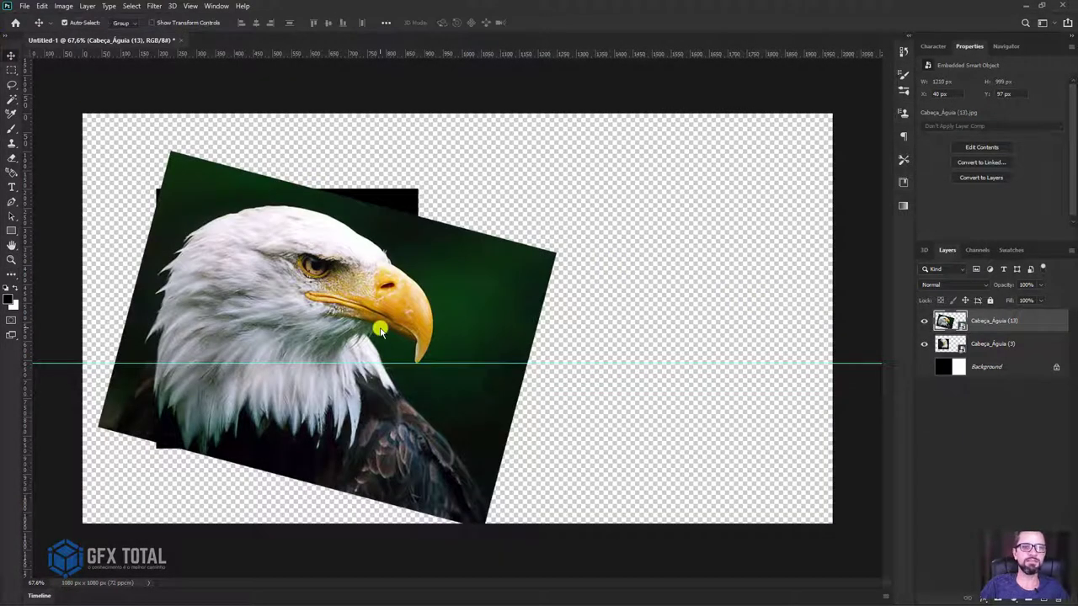
{"action": "left_click_drag", "start_coordinate": [392, 364], "coordinate": [653, 320]}
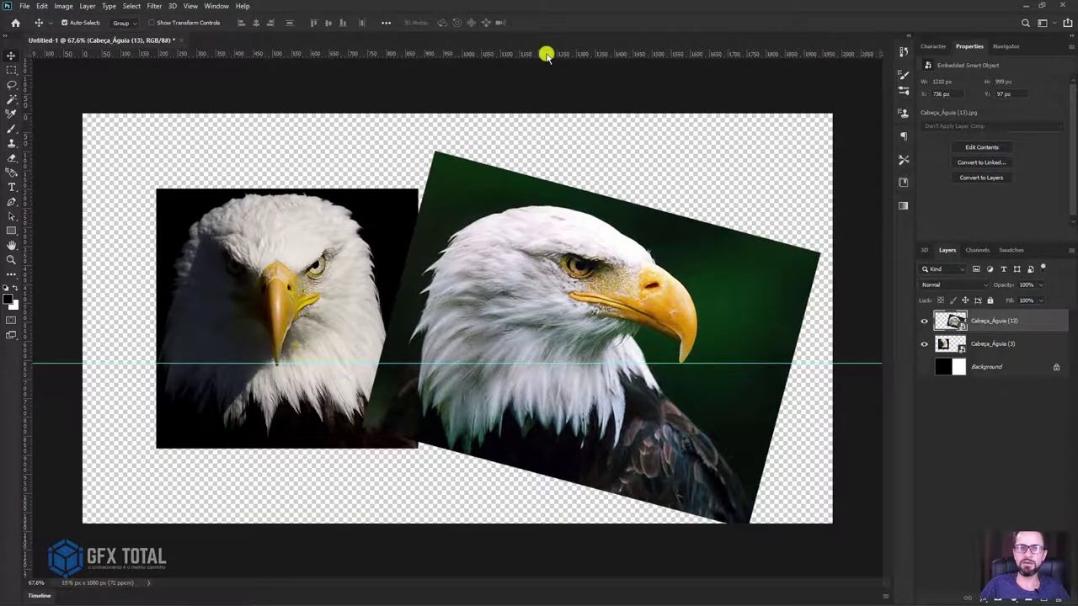
Add two horizontal guides at the top of the eyes and near eye level.
{"action": "mouse_move", "coordinate": [546, 52]}
{"action": "left_mouse_down"}
{"action": "mouse_move", "coordinate": [308, 247]}
{"action": "mouse_move", "coordinate": [328, 258]}
{"action": "left_mouse_up"}
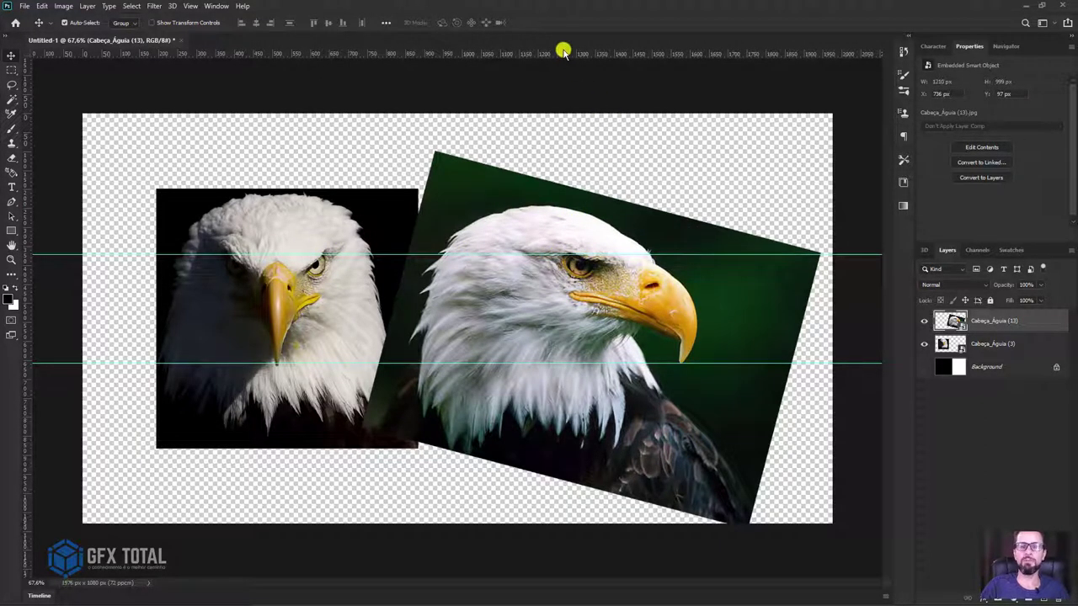
{"action": "mouse_move", "coordinate": [551, 52]}
{"action": "left_mouse_down"}
{"action": "mouse_move", "coordinate": [690, 267]}
{"action": "mouse_move", "coordinate": [653, 289]}
{"action": "left_mouse_up"}
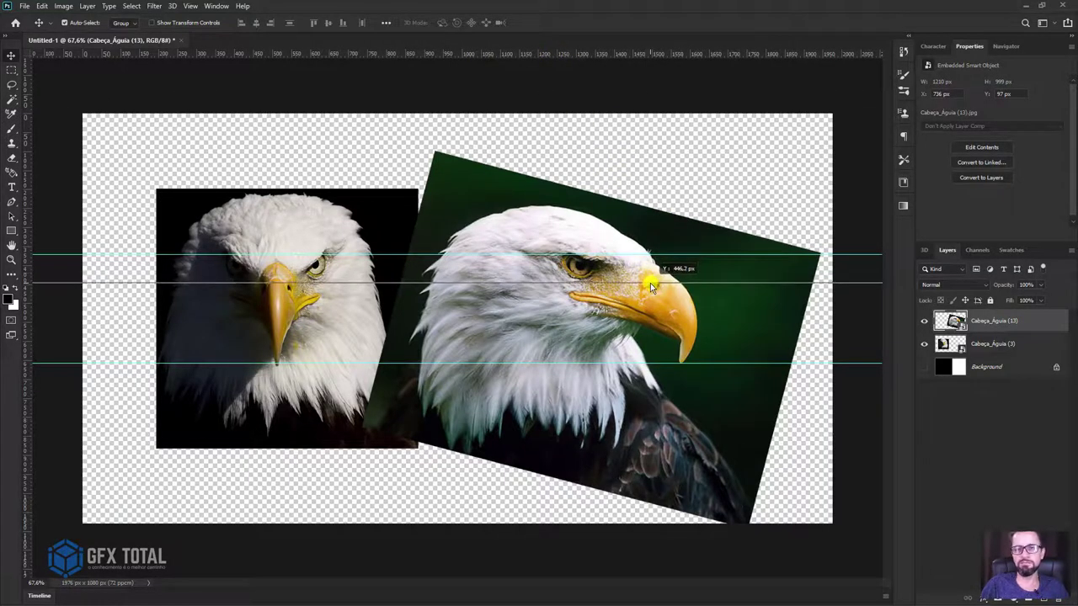
{"action": "mouse_move", "coordinate": [653, 289]}
{"action": "left_mouse_down"}
{"action": "mouse_move", "coordinate": [656, 280]}
{"action": "mouse_move", "coordinate": [651, 289]}
{"action": "left_mouse_up"}
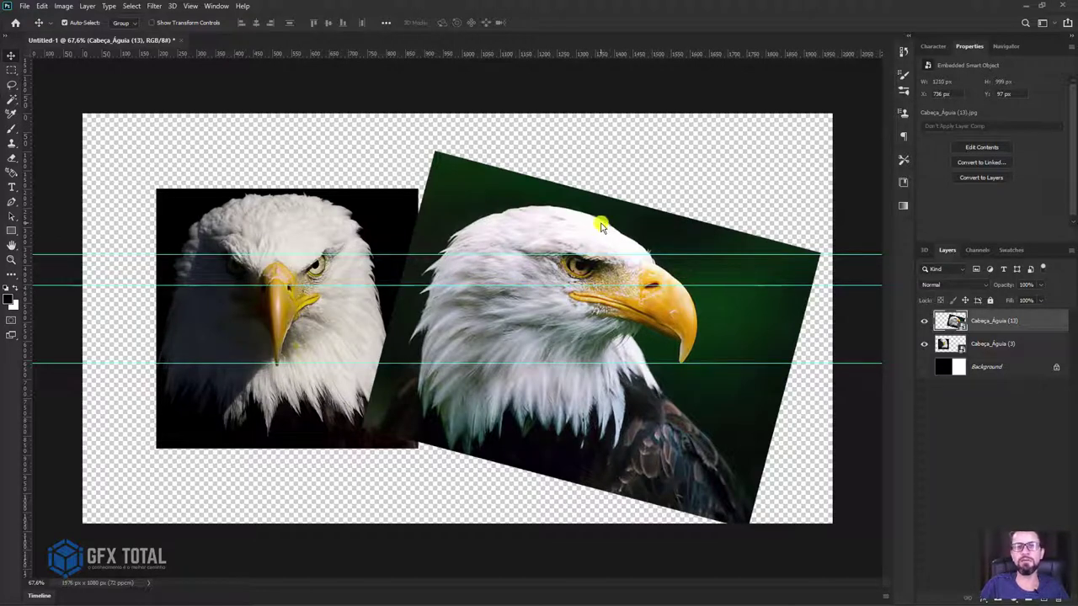
Adjust the side-view eagle's rotation angle with a free transform.
{"action": "key", "text": "ctrl+t"}
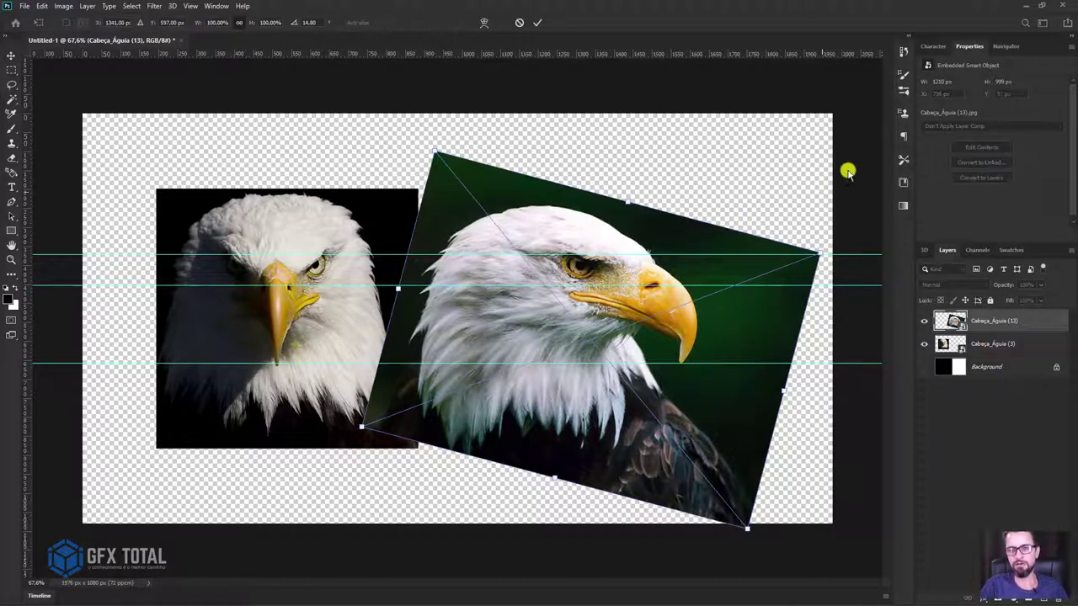
{"action": "left_click_drag", "start_coordinate": [846, 199], "coordinate": [823, 225]}
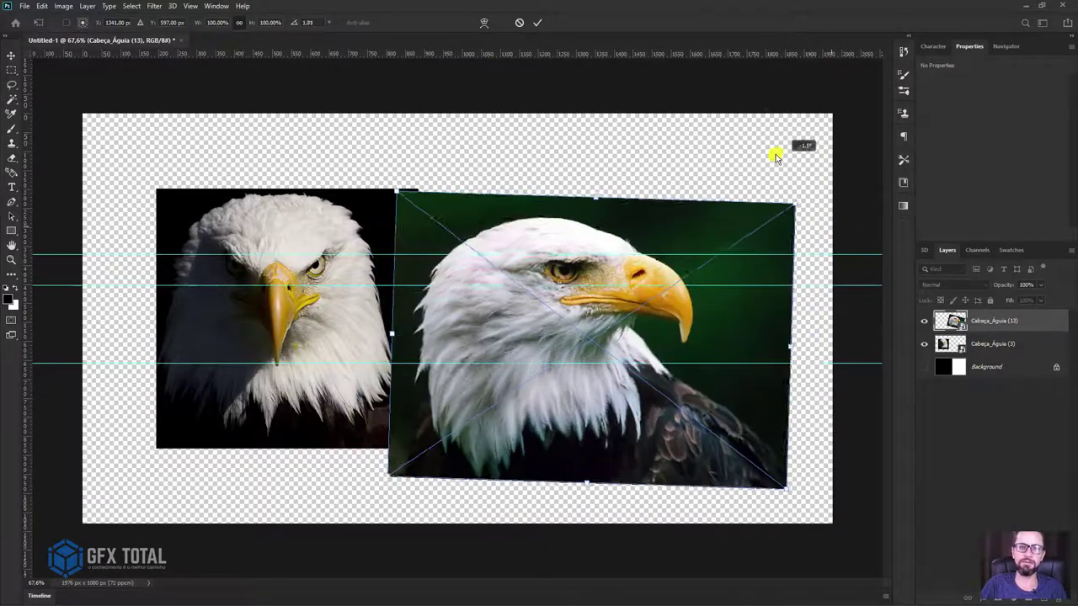
{"action": "key", "text": "Return"}
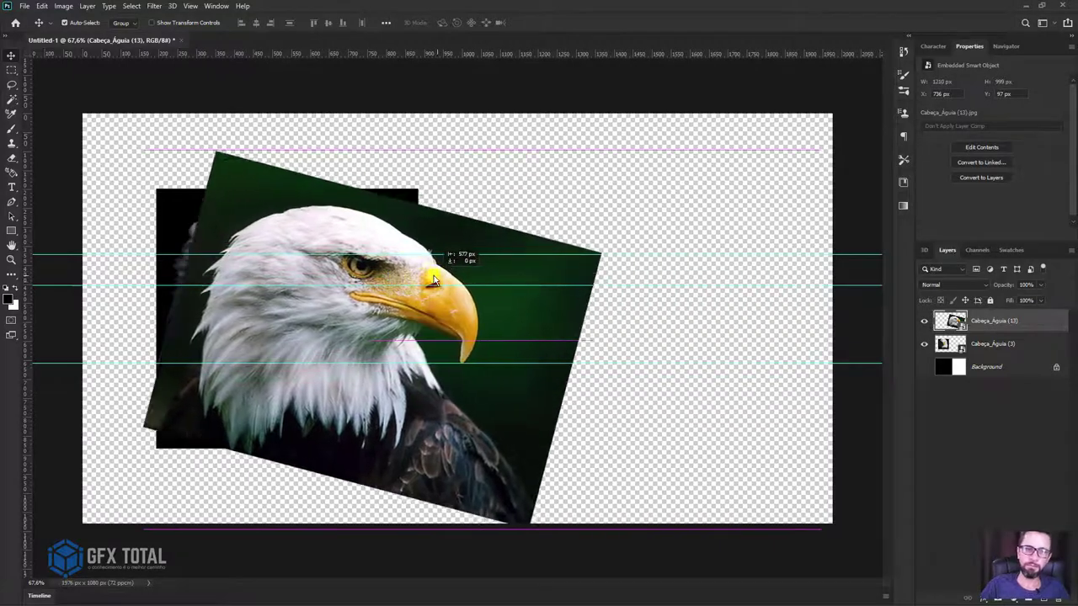
Move the side-view eagle back over the front view and crop the canvas to a square around it.
{"action": "left_click_drag", "start_coordinate": [657, 284], "coordinate": [382, 284]}
{"action": "left_click", "coordinate": [12, 70]}
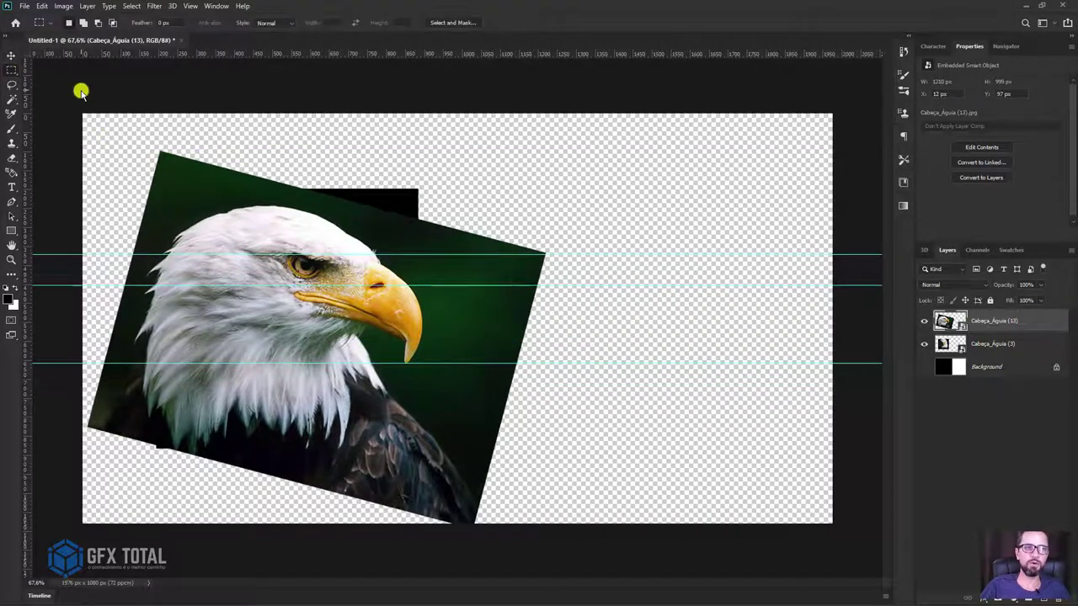
{"action": "left_click_drag", "start_coordinate": [79, 91], "coordinate": [661, 592]}
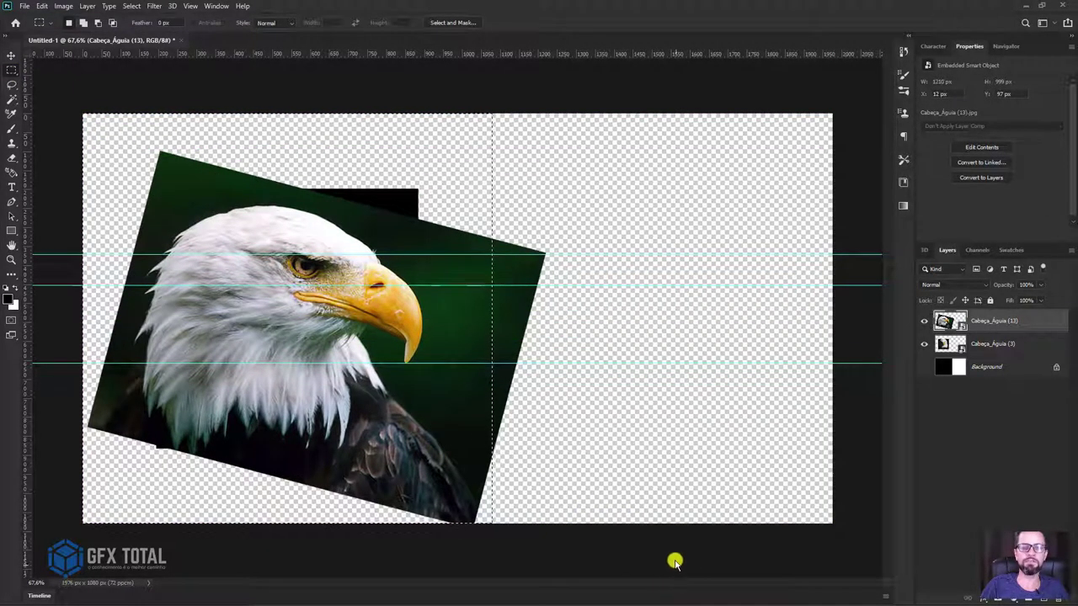
{"action": "key", "text": "c"}
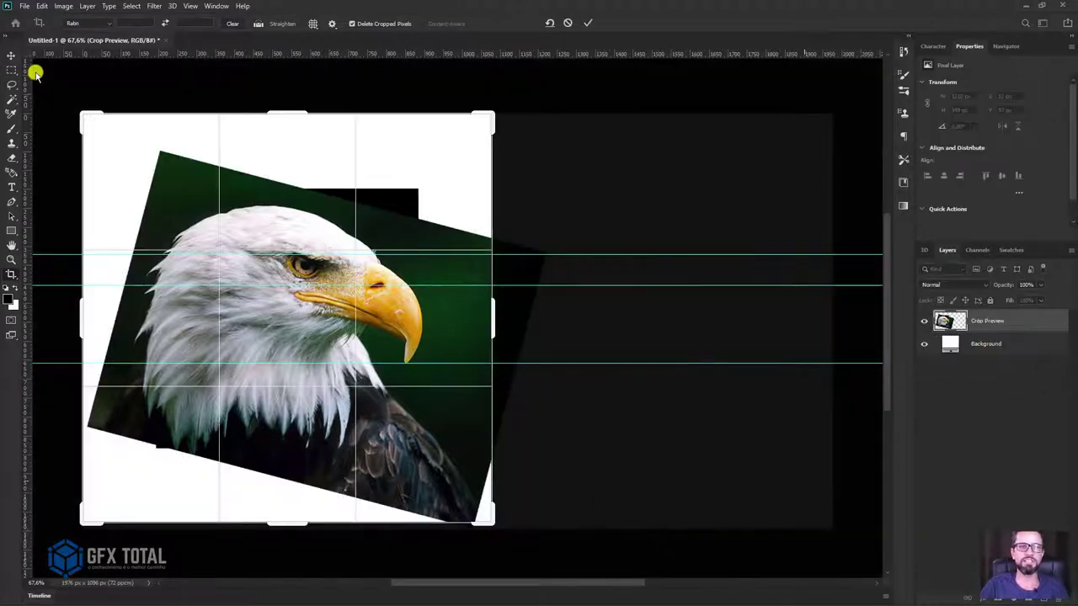
{"action": "left_click", "coordinate": [12, 55]}
Confirm the Image Size is 1080 × 1080 px, show the black Background, and select both eagle layers.
{"action": "key", "text": "ctrl+alt+i"}
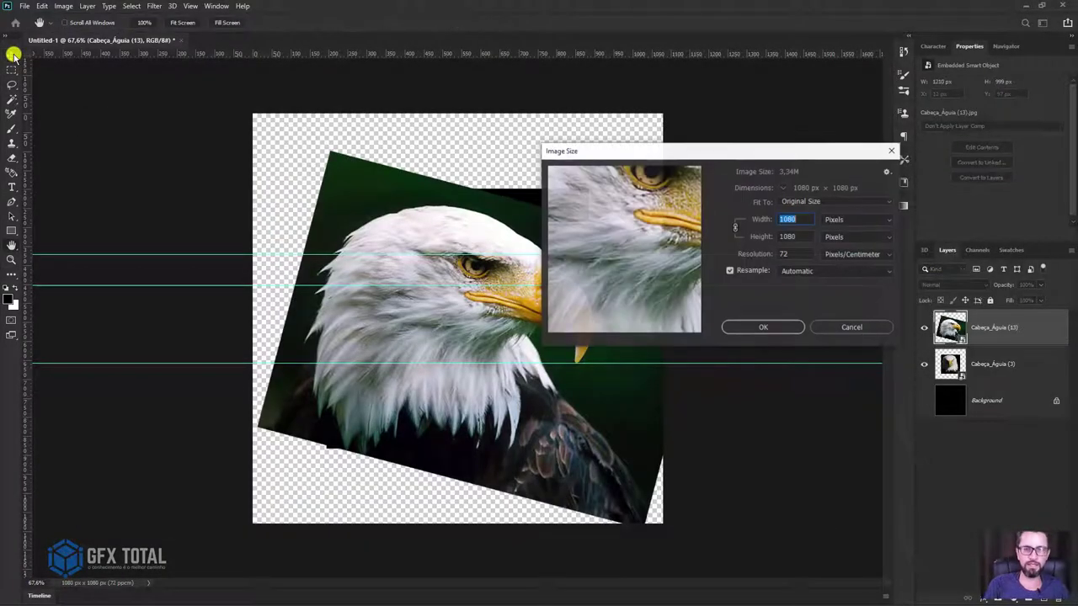
{"action": "left_click", "coordinate": [783, 236]}
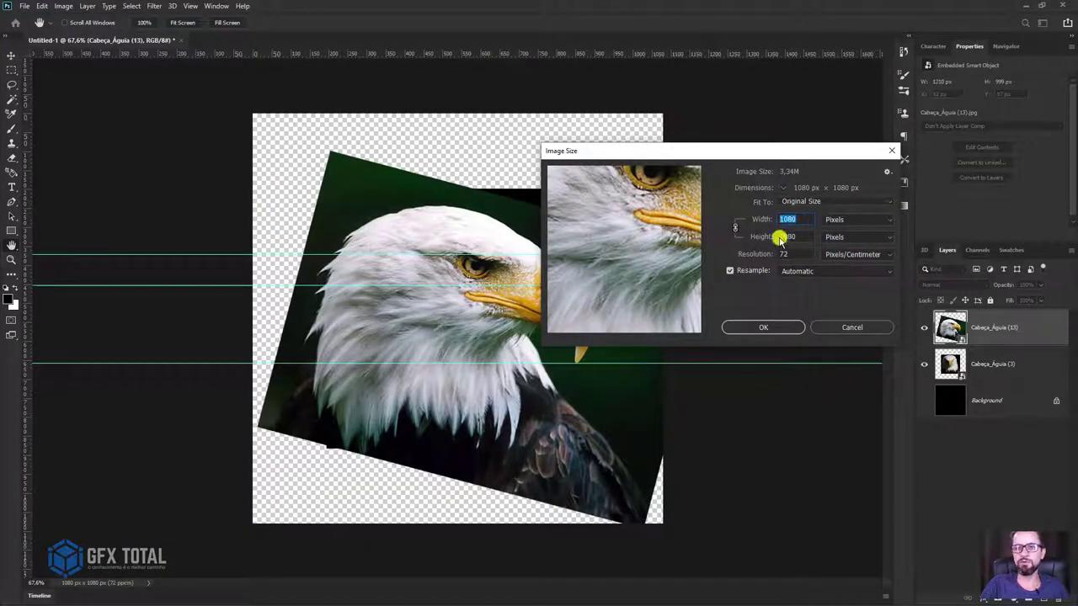
{"action": "left_click", "coordinate": [887, 153]}
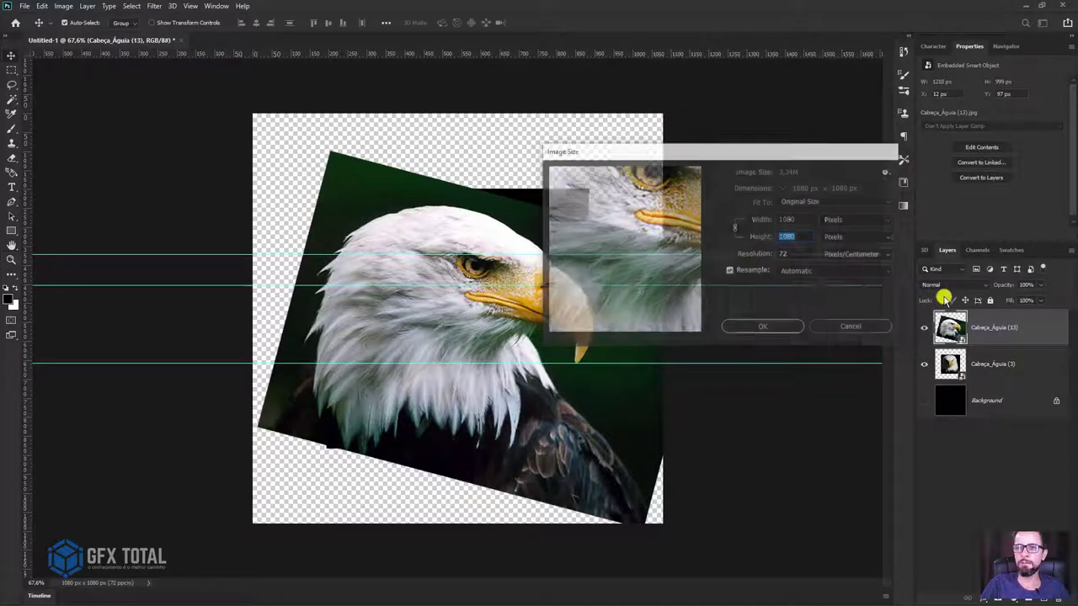
{"action": "left_click", "coordinate": [924, 401]}
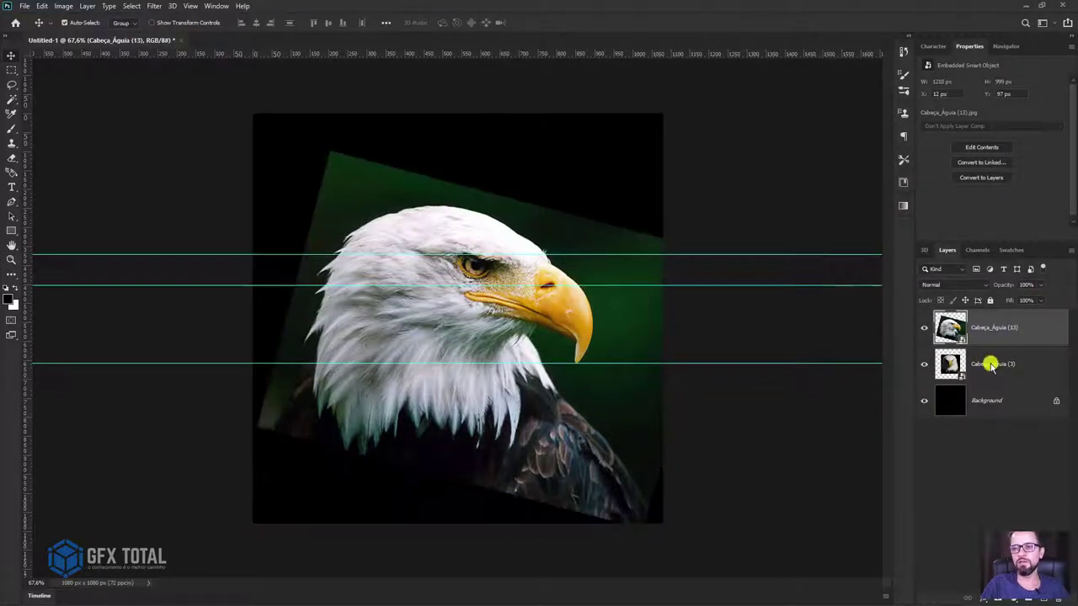
{"action": "left_click", "coordinate": [990, 364], "text": "shift"}
Scale up the profile eagle to fill the square canvas.
{"action": "key", "text": "ctrl+t"}
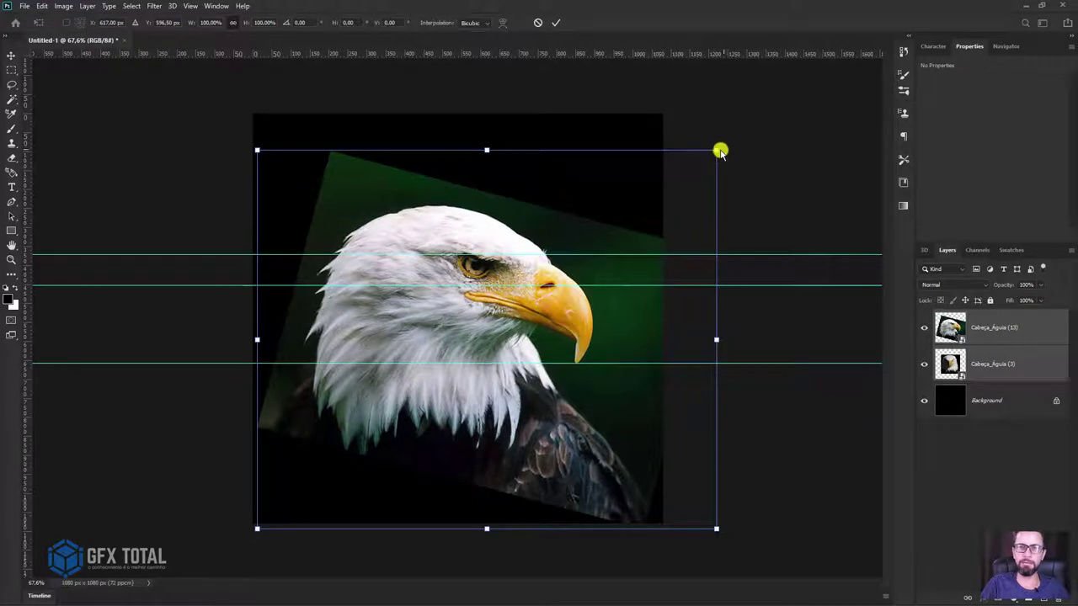
{"action": "left_click_drag", "start_coordinate": [784, 101], "coordinate": [787, 96]}
{"action": "key", "text": "Return"}
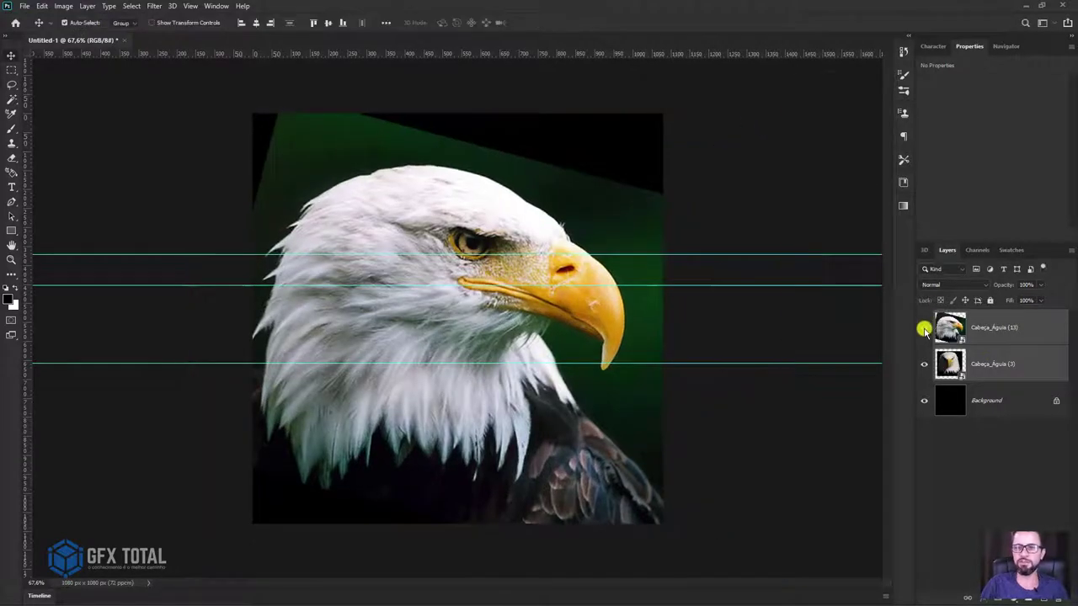
Shift the frontal eagle about 96 px to the right, keeping the profile layer visible.
{"action": "left_click", "coordinate": [923, 328]}
{"action": "key", "text": "ctrl+t"}
{"action": "left_click_drag", "start_coordinate": [527, 325], "coordinate": [563, 335]}
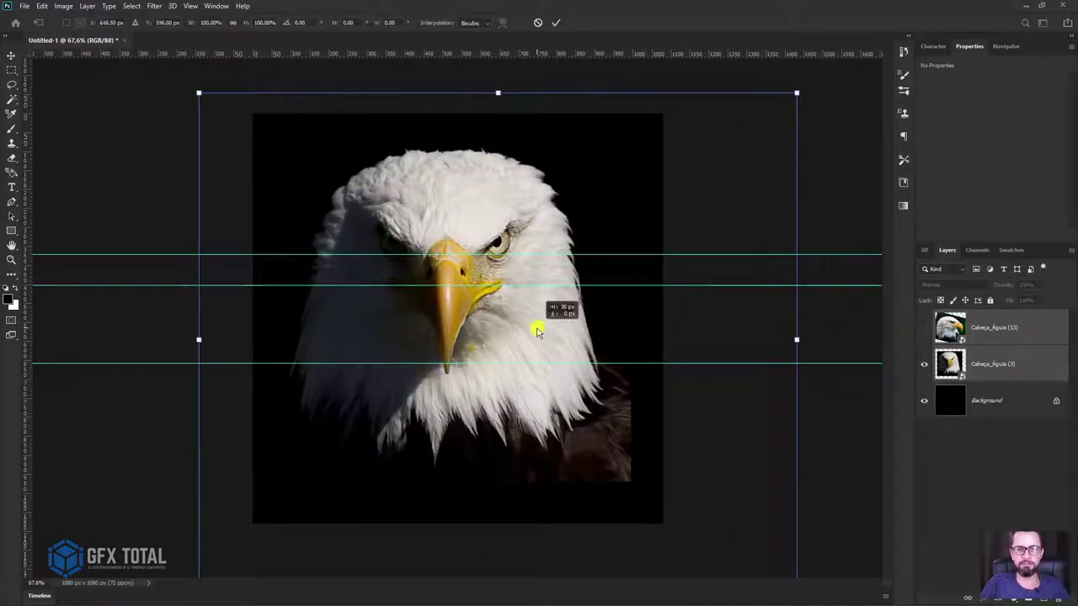
{"action": "key", "text": "Return"}
{"action": "left_click", "coordinate": [924, 327]}
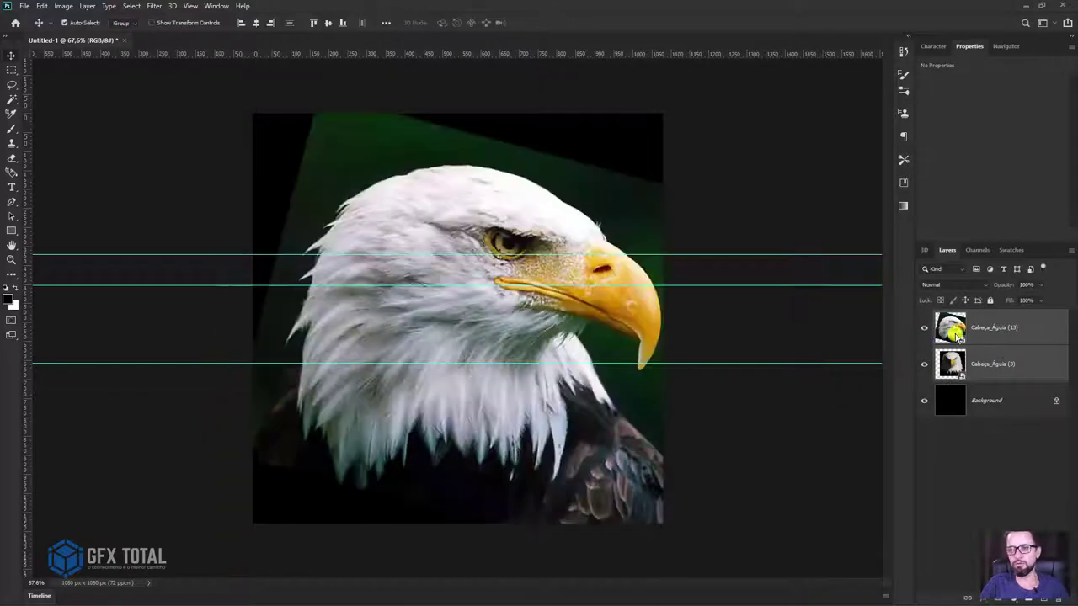
Remove the top guide, hide the remaining guides, and switch to 3ds Max.
{"action": "left_click", "coordinate": [951, 337]}
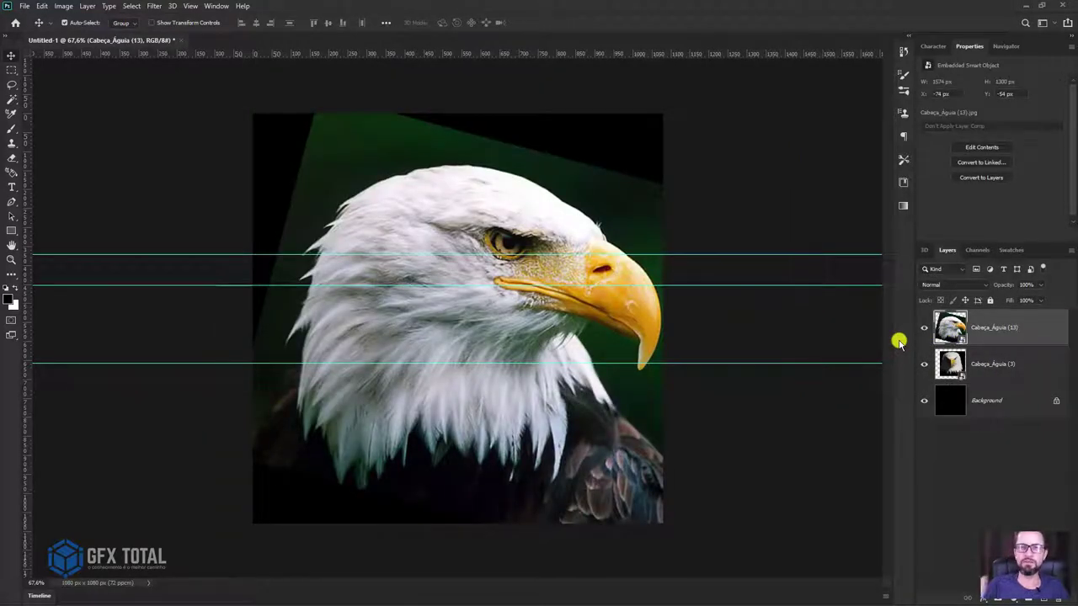
{"action": "left_click_drag", "start_coordinate": [702, 253], "coordinate": [707, 52]}
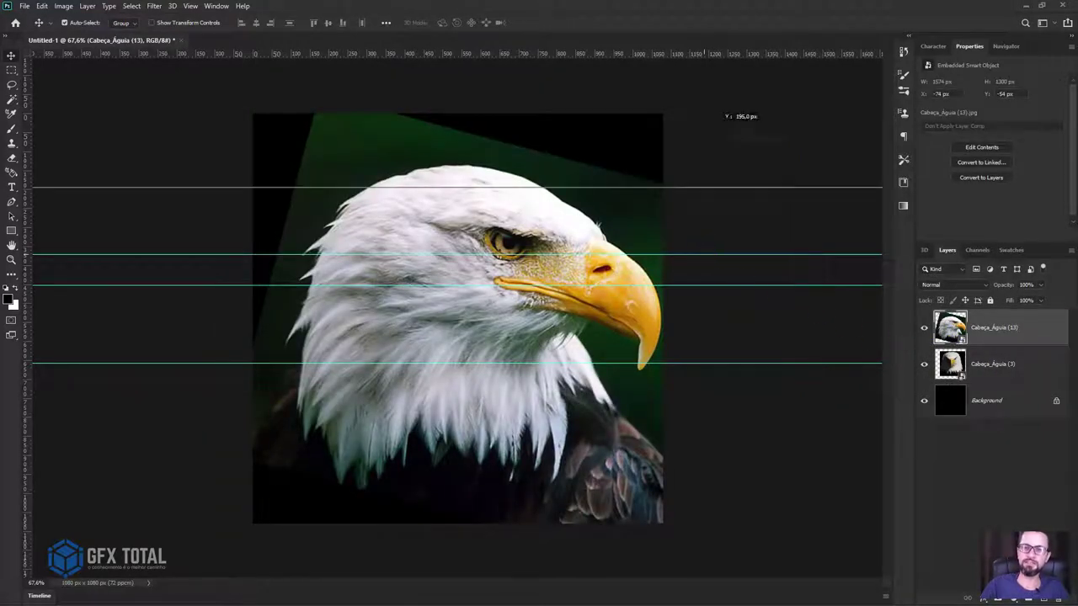
{"action": "key", "text": "ctrl+semicolon"}
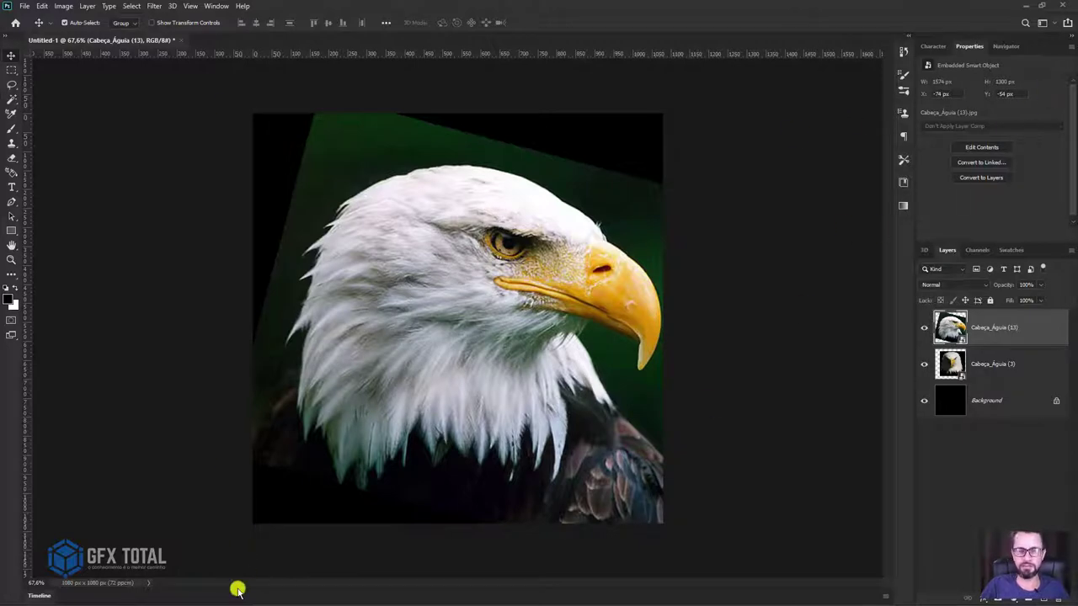
{"action": "key", "text": "alt+Tab"}
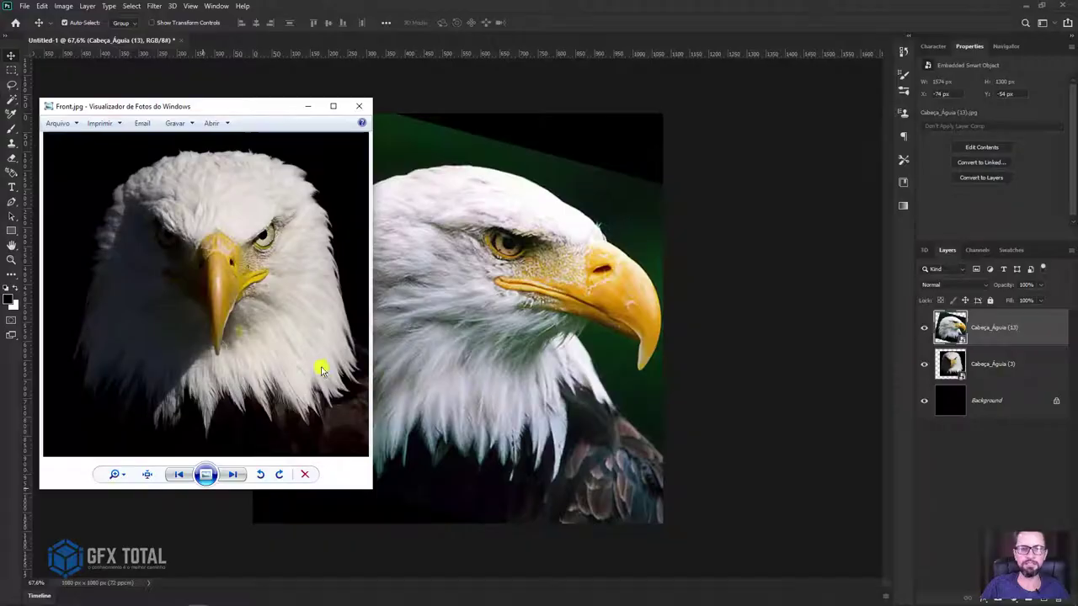
{"action": "key", "text": "alt+Tab"}
Create a square plane in the Front viewport.
{"action": "left_click", "coordinate": [332, 380]}
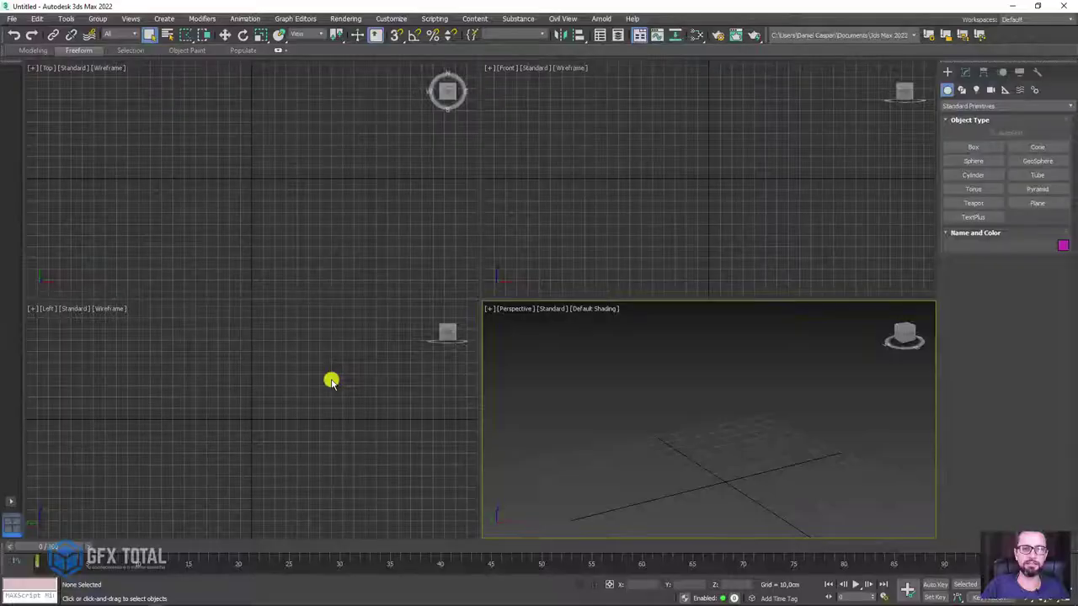
{"action": "middle_click_drag", "start_coordinate": [703, 177], "coordinate": [702, 223]}
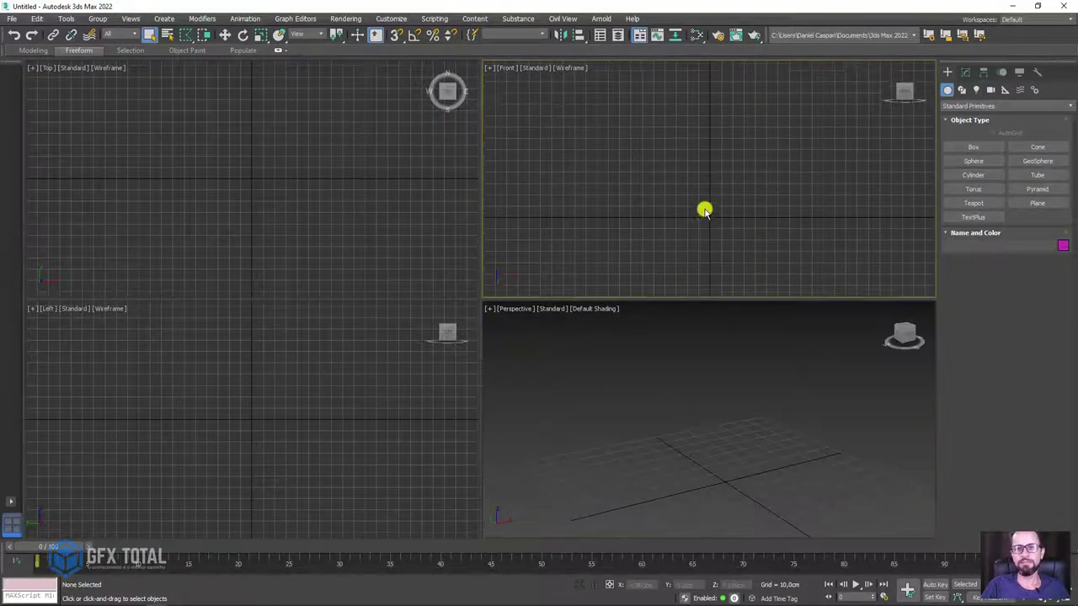
{"action": "left_click", "coordinate": [1034, 203]}
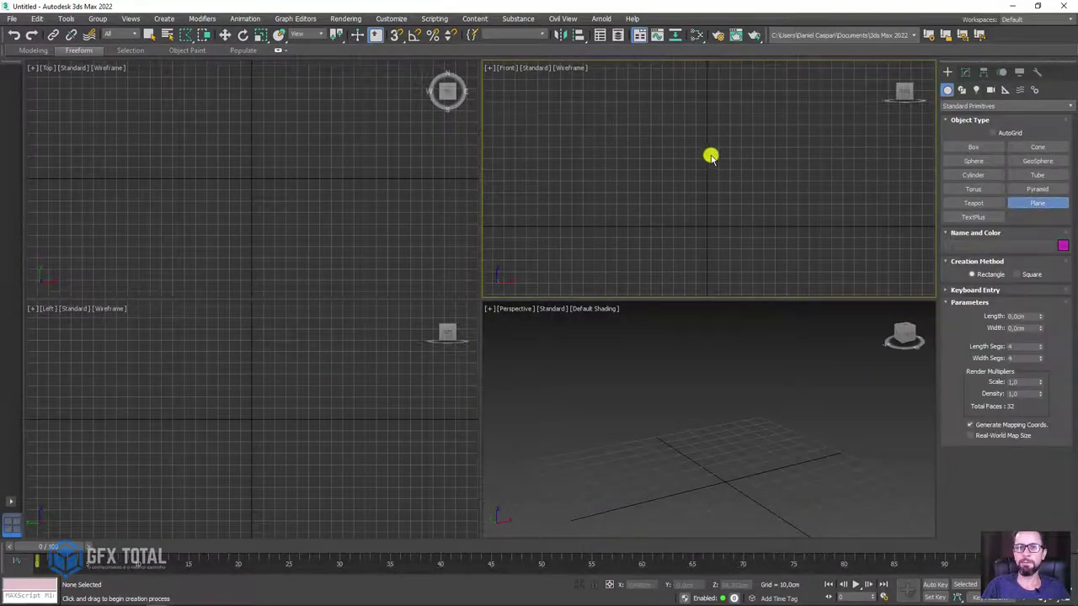
{"action": "mouse_move", "coordinate": [706, 160]}
{"action": "left_mouse_down"}
{"action": "mouse_move", "coordinate": [789, 219]}
{"action": "mouse_move", "coordinate": [766, 202]}
{"action": "left_mouse_up"}
{"action": "scroll", "coordinate": [732, 224], "scroll_direction": "down", "scroll_amount": 4}
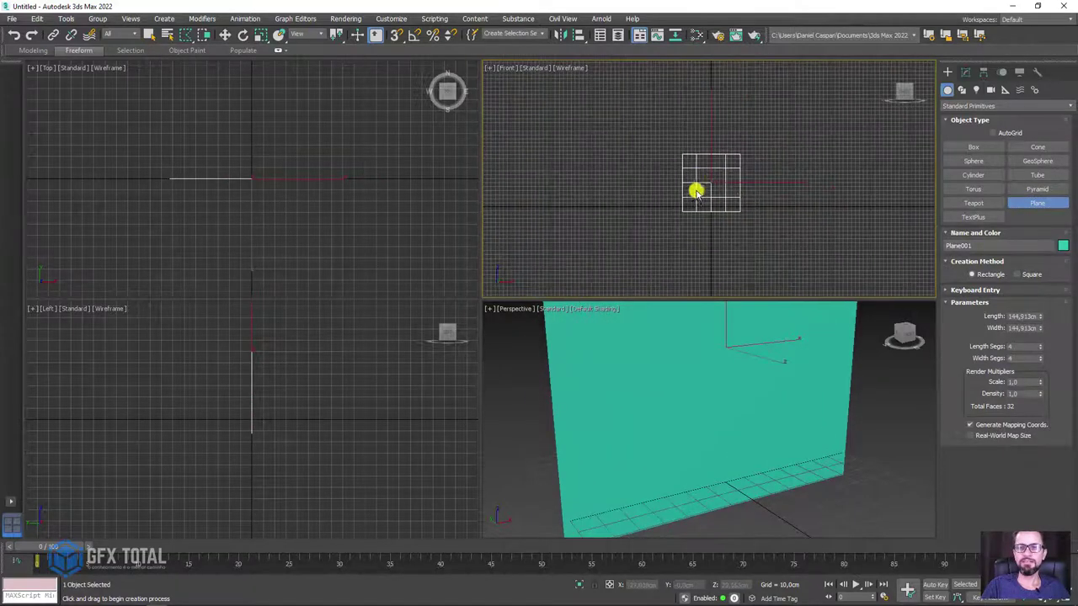
{"action": "left_click", "coordinate": [765, 428]}
{"action": "scroll", "coordinate": [765, 428], "scroll_direction": "down", "scroll_amount": 4}
{"action": "mouse_move", "coordinate": [753, 435]}
{"action": "middle_mouse_down", "text": "alt"}
{"action": "mouse_move", "coordinate": [783, 447]}
{"action": "mouse_move", "coordinate": [752, 453]}
{"action": "middle_mouse_up", "text": "alt"}
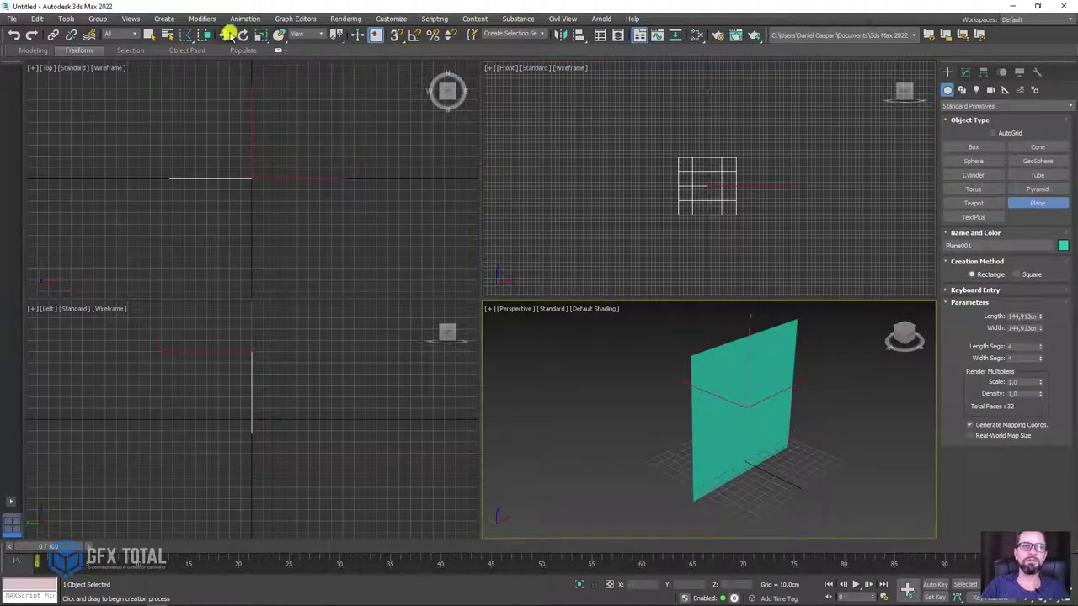
Reset the plane's height to zero using the Move tool's numeric entry.
{"action": "left_click", "coordinate": [226, 34]}
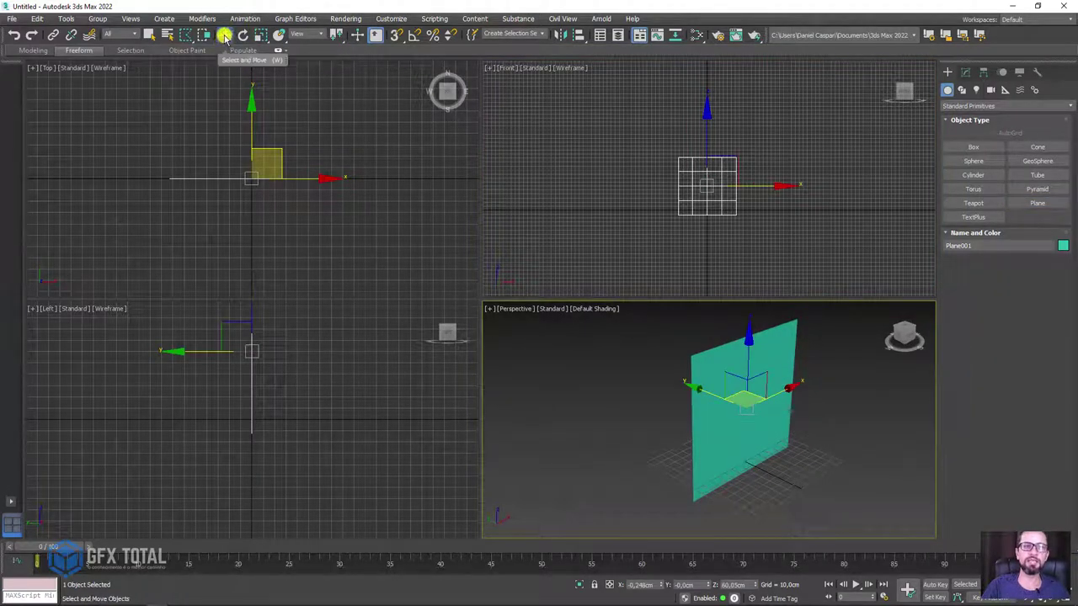
{"action": "right_click", "coordinate": [224, 35]}
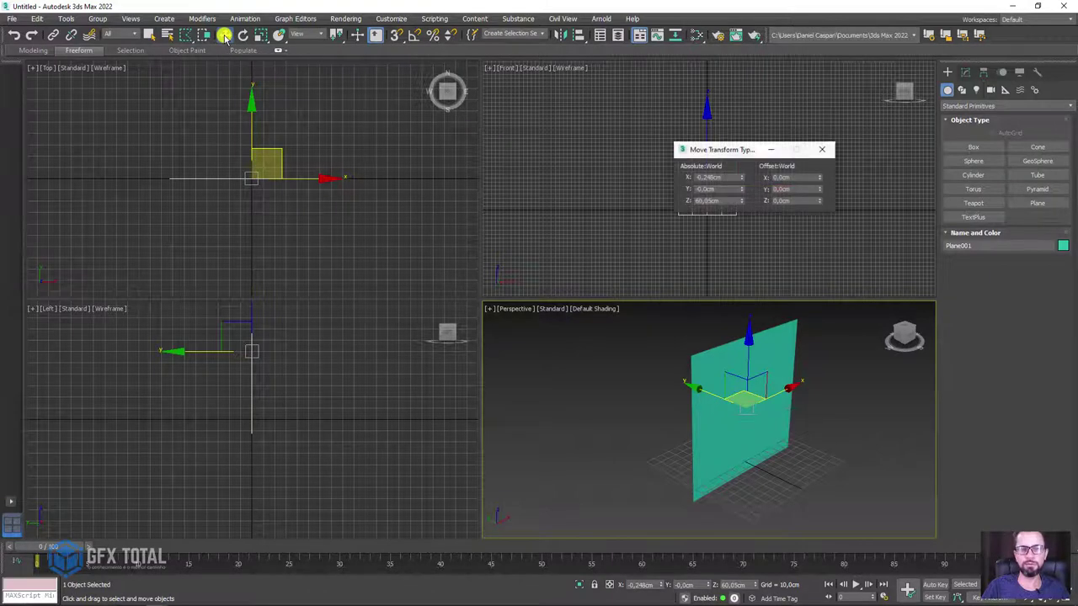
{"action": "right_click", "coordinate": [741, 201]}
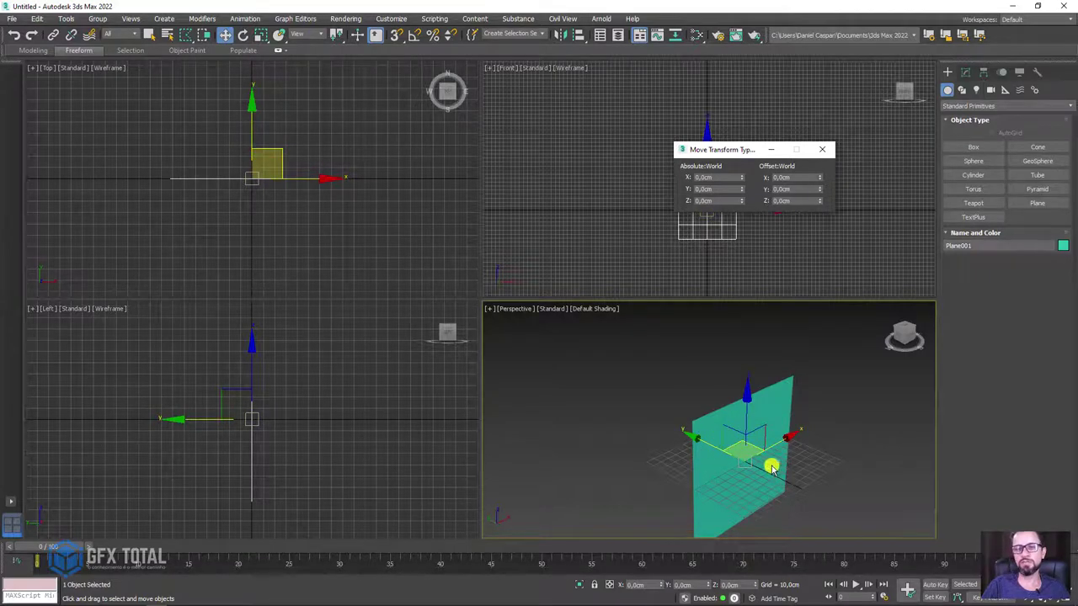
{"action": "scroll", "coordinate": [745, 459], "scroll_direction": "up", "scroll_amount": 2}
{"action": "scroll", "coordinate": [746, 462], "scroll_direction": "up", "scroll_amount": 3}
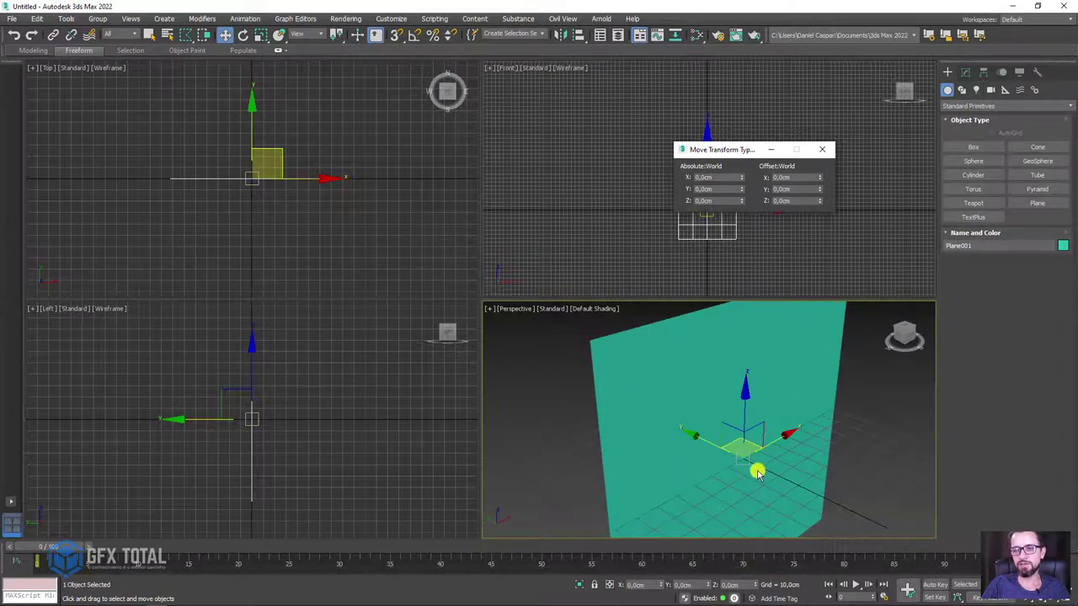
Zero the plane's X position, slide it along Y and raise it above the ground grid.
{"action": "left_click_drag", "start_coordinate": [782, 438], "coordinate": [890, 405]}
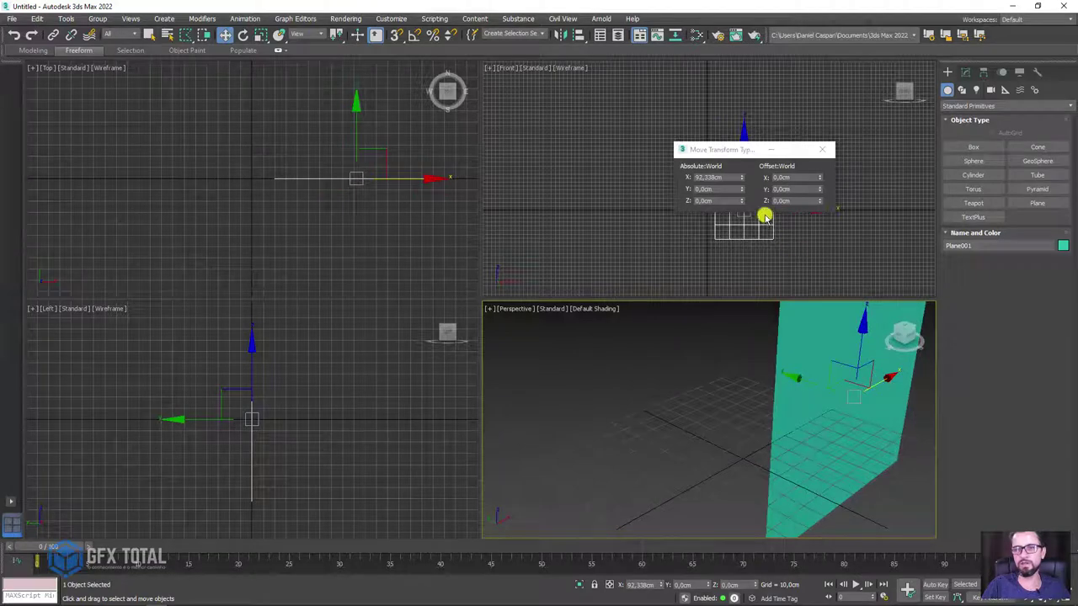
{"action": "right_click", "coordinate": [741, 178]}
{"action": "scroll", "coordinate": [715, 385], "scroll_direction": "down", "scroll_amount": 5}
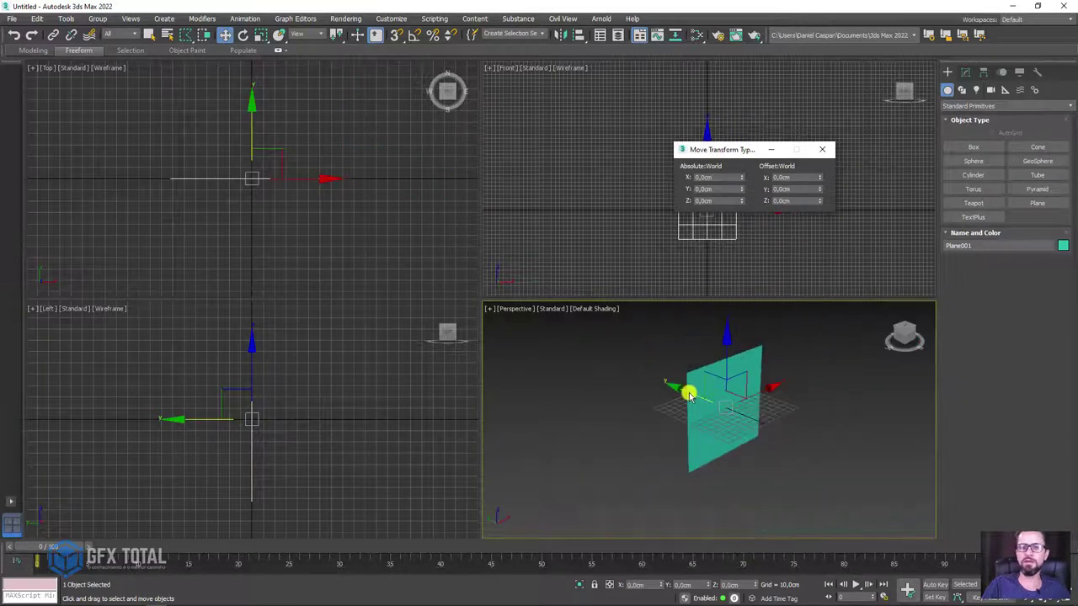
{"action": "left_click_drag", "start_coordinate": [682, 390], "coordinate": [621, 354]}
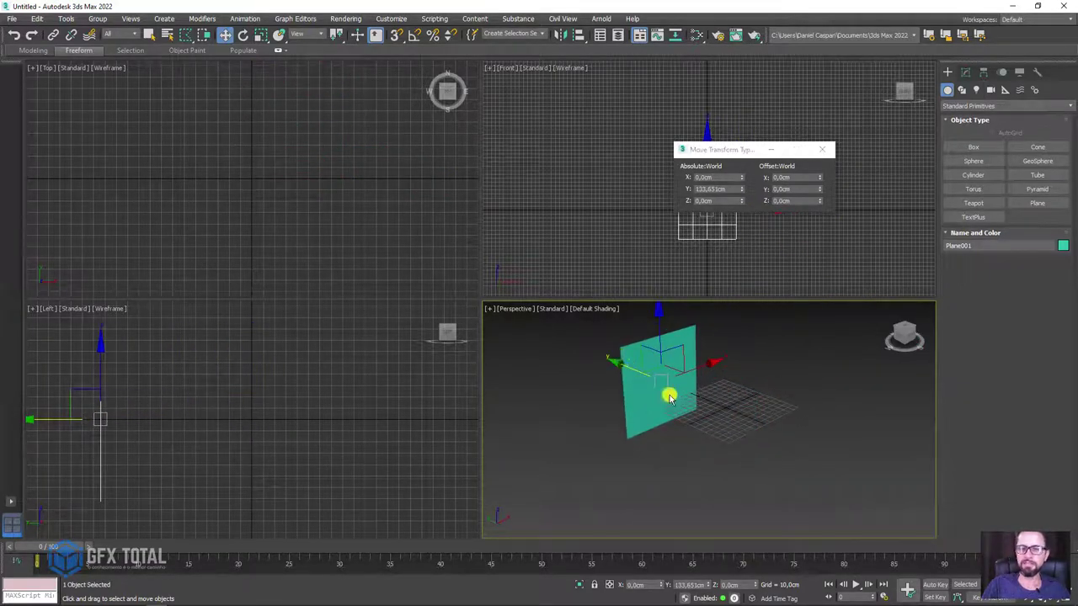
{"action": "mouse_move", "coordinate": [671, 394]}
{"action": "middle_mouse_down", "text": "alt"}
{"action": "mouse_move", "coordinate": [722, 373]}
{"action": "mouse_move", "coordinate": [770, 426]}
{"action": "mouse_move", "coordinate": [688, 433]}
{"action": "mouse_move", "coordinate": [754, 413]}
{"action": "mouse_move", "coordinate": [705, 339]}
{"action": "middle_mouse_up", "text": "alt"}
{"action": "left_click_drag", "start_coordinate": [659, 325], "coordinate": [654, 270]}
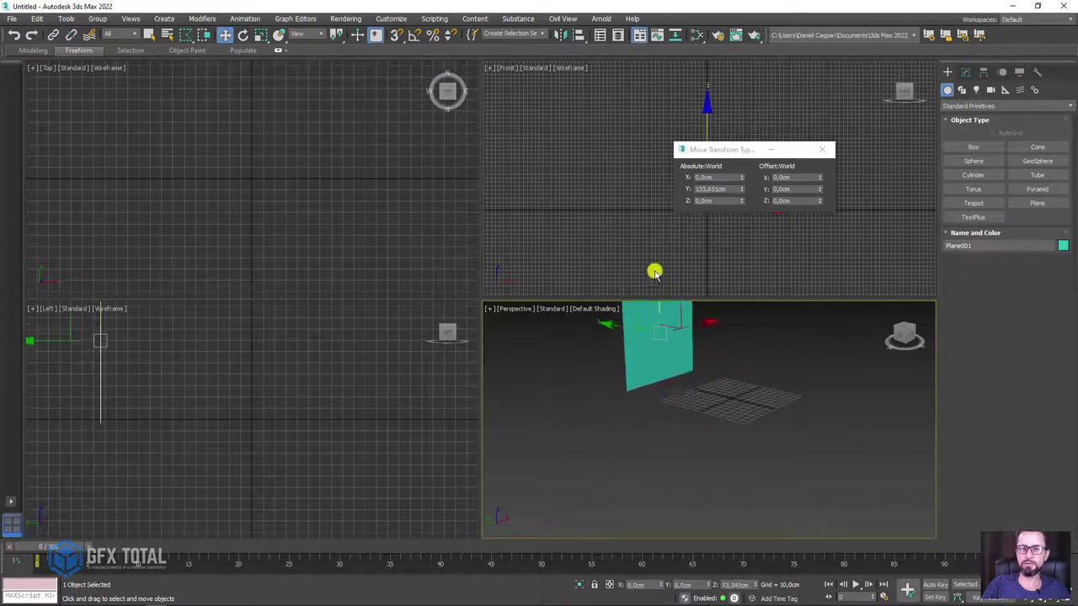
{"action": "mouse_move", "coordinate": [743, 390]}
{"action": "middle_mouse_down", "text": "alt"}
{"action": "mouse_move", "coordinate": [724, 457]}
{"action": "mouse_move", "coordinate": [689, 456]}
{"action": "middle_mouse_up", "text": "alt"}
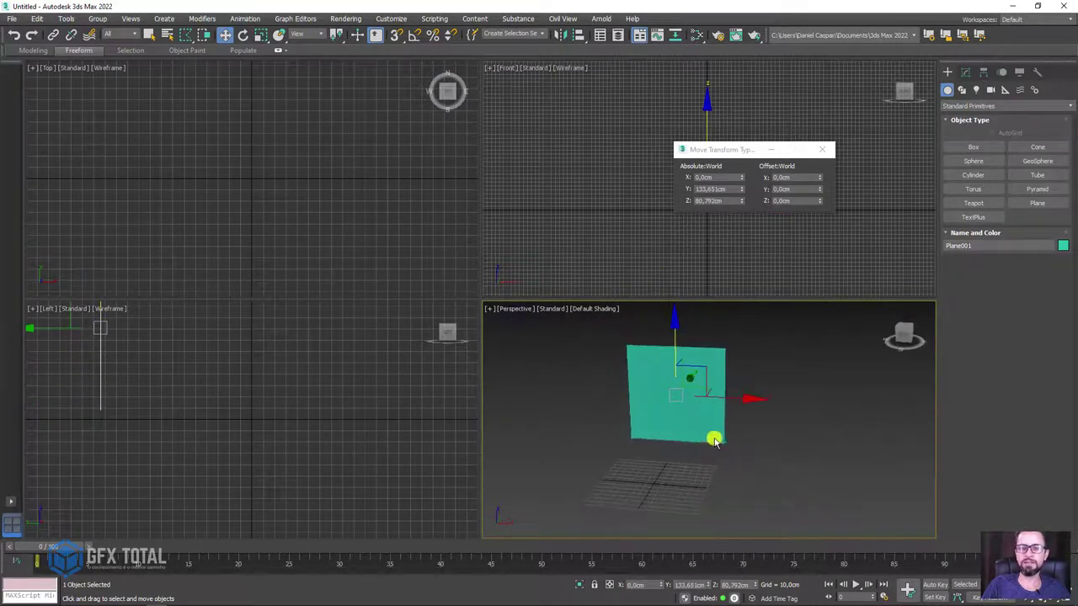
Show Edged Faces and set the plane's Length and Width Segs to 1.
{"action": "key", "text": "F4"}
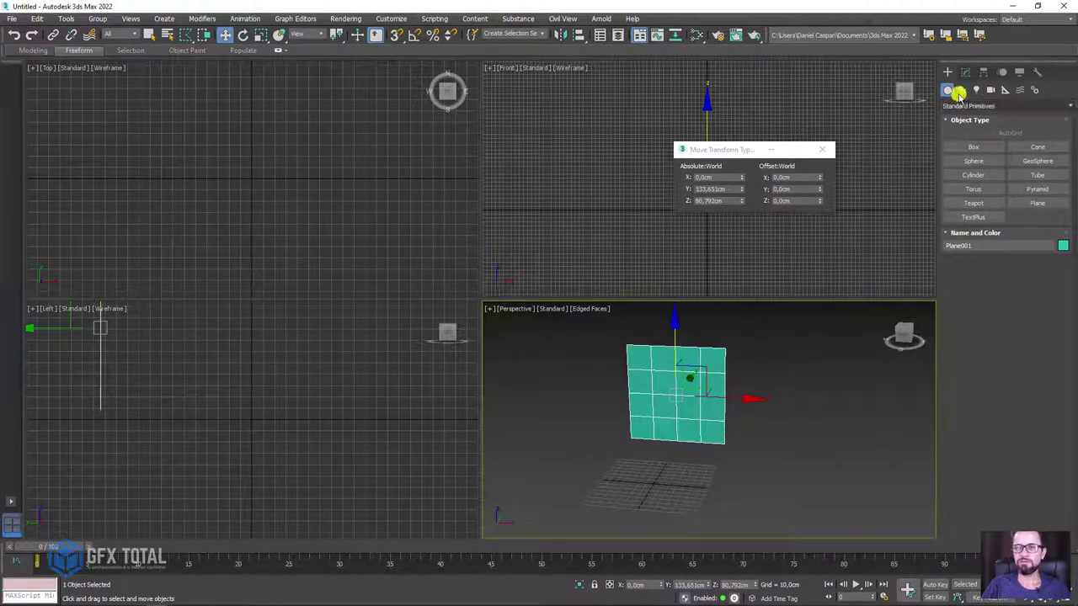
{"action": "left_click", "coordinate": [966, 71]}
{"action": "left_click_drag", "start_coordinate": [1041, 372], "coordinate": [1041, 386]}
{"action": "scroll", "coordinate": [681, 374], "scroll_direction": "up", "scroll_amount": 5}
{"action": "scroll", "coordinate": [614, 366], "scroll_direction": "down", "scroll_amount": 3}
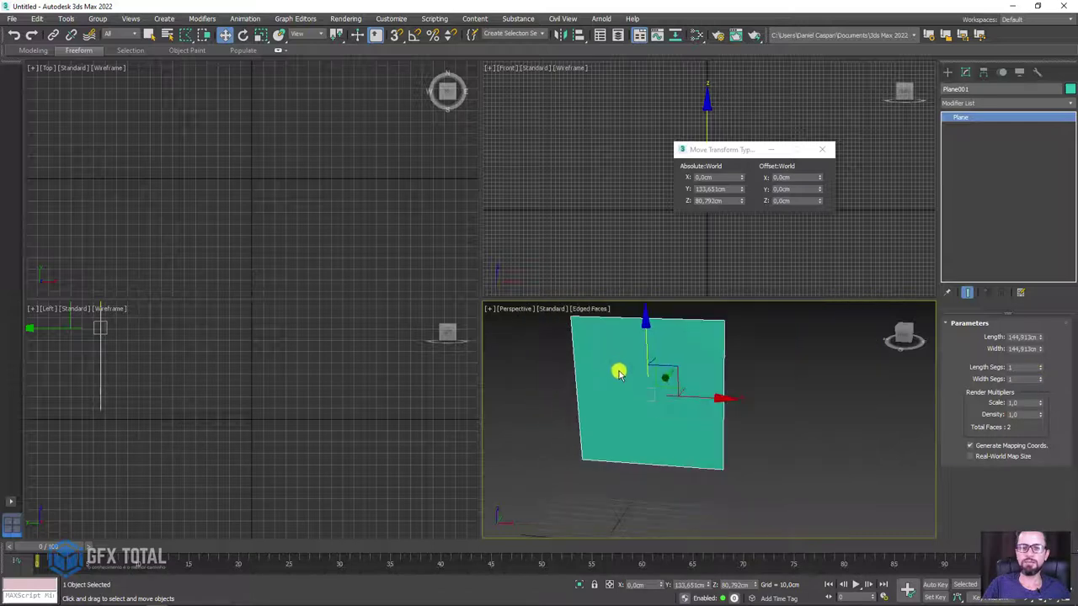
{"action": "mouse_move", "coordinate": [114, 598]}
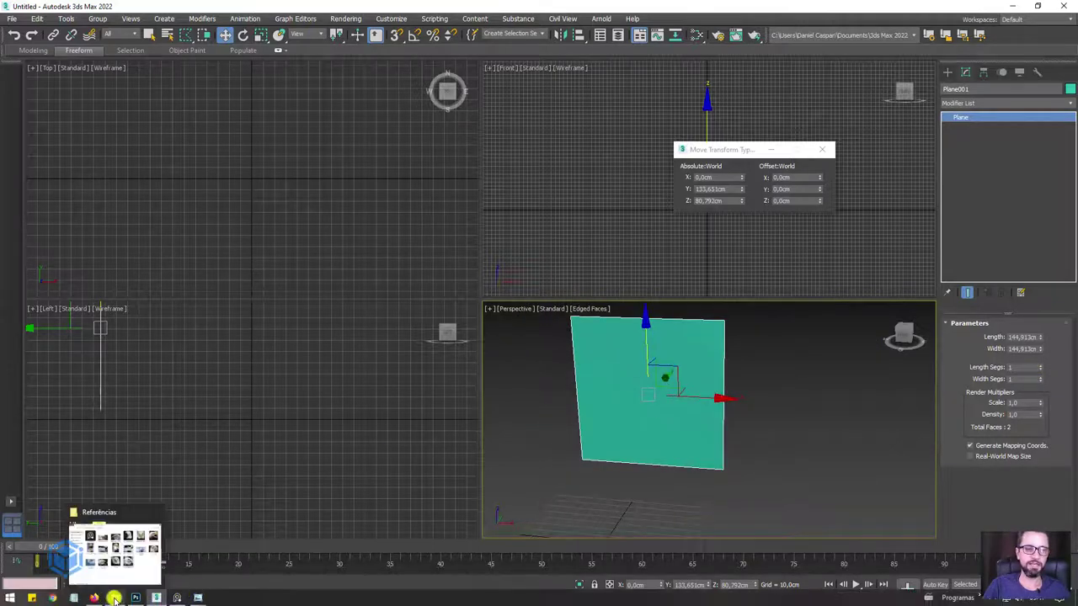
{"action": "left_click", "coordinate": [118, 543]}
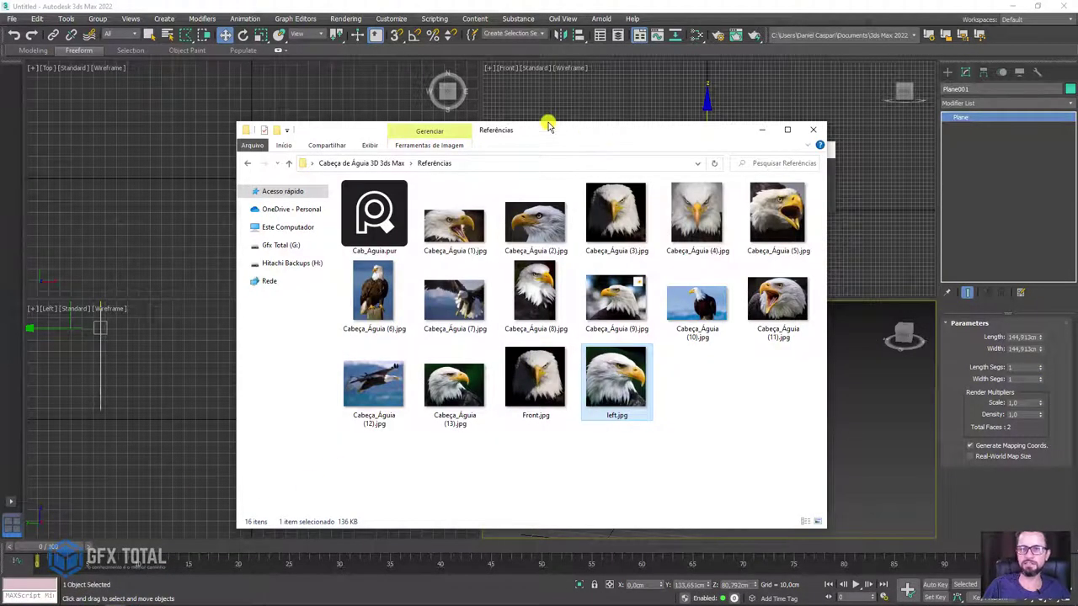
Drag Front.jpg from the Referências folder onto Plane001 as its texture.
{"action": "left_click_drag", "start_coordinate": [603, 139], "coordinate": [283, 72]}
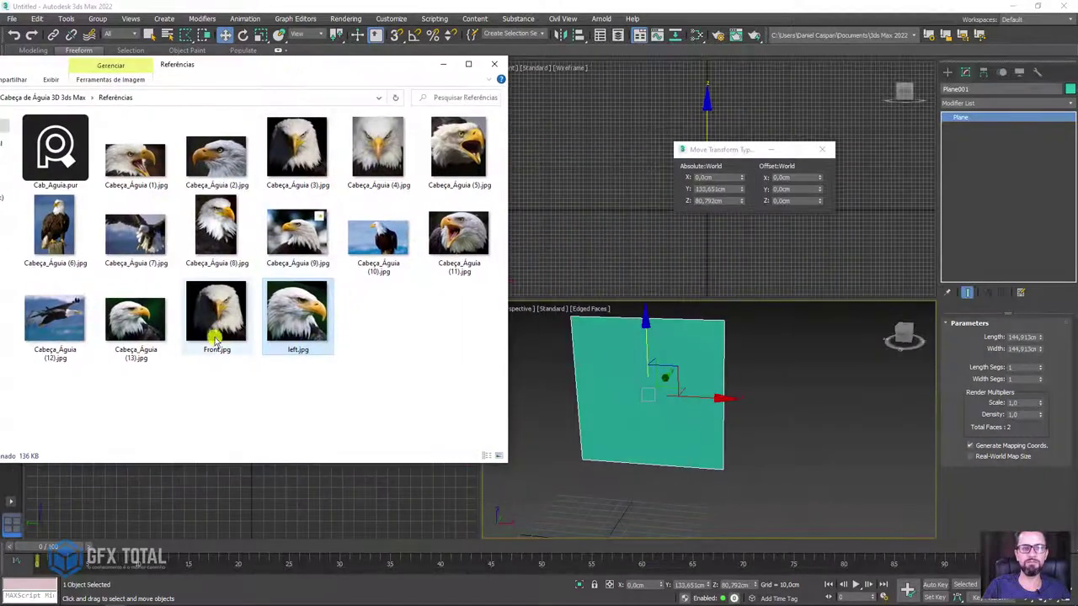
{"action": "left_click", "coordinate": [211, 327]}
{"action": "left_click_drag", "start_coordinate": [210, 327], "coordinate": [644, 370]}
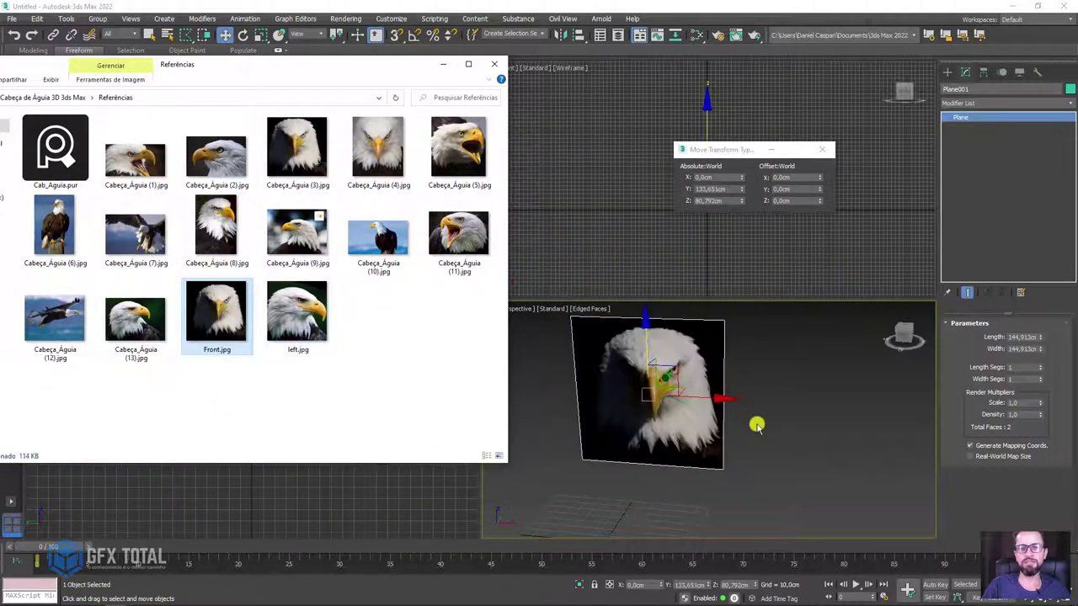
Orbit the view and Shift-drag the eagle plane along Y to start a copy.
{"action": "scroll", "coordinate": [756, 427], "scroll_direction": "down", "scroll_amount": 3}
{"action": "mouse_move", "coordinate": [585, 404]}
{"action": "middle_mouse_down", "text": "alt"}
{"action": "mouse_move", "coordinate": [669, 426]}
{"action": "mouse_move", "coordinate": [695, 421]}
{"action": "mouse_move", "coordinate": [680, 394]}
{"action": "middle_mouse_up", "text": "alt"}
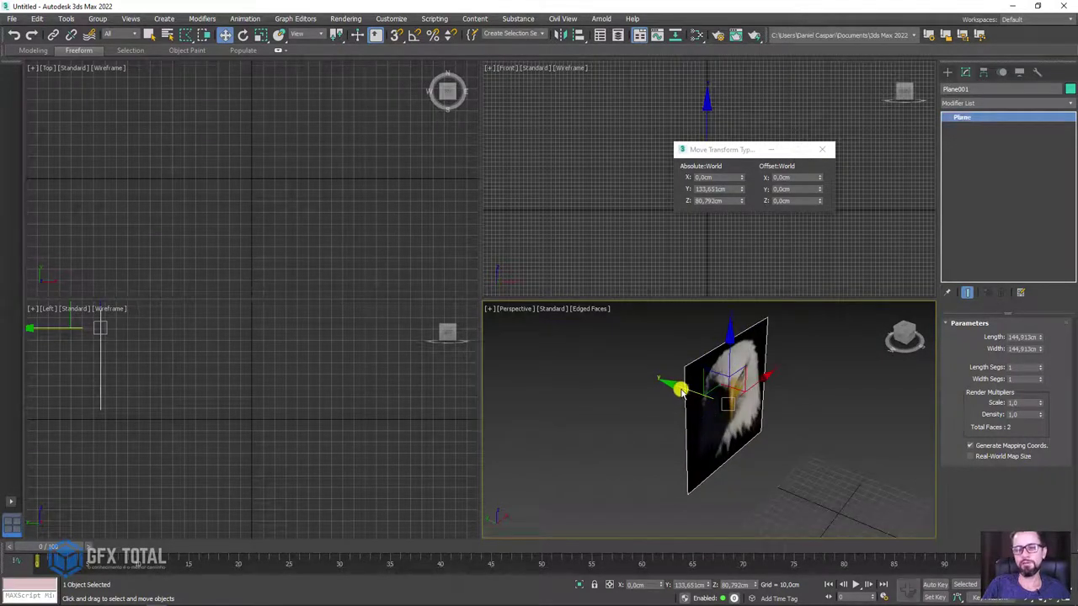
{"action": "left_click_drag", "start_coordinate": [681, 394], "coordinate": [800, 431], "text": "shift"}
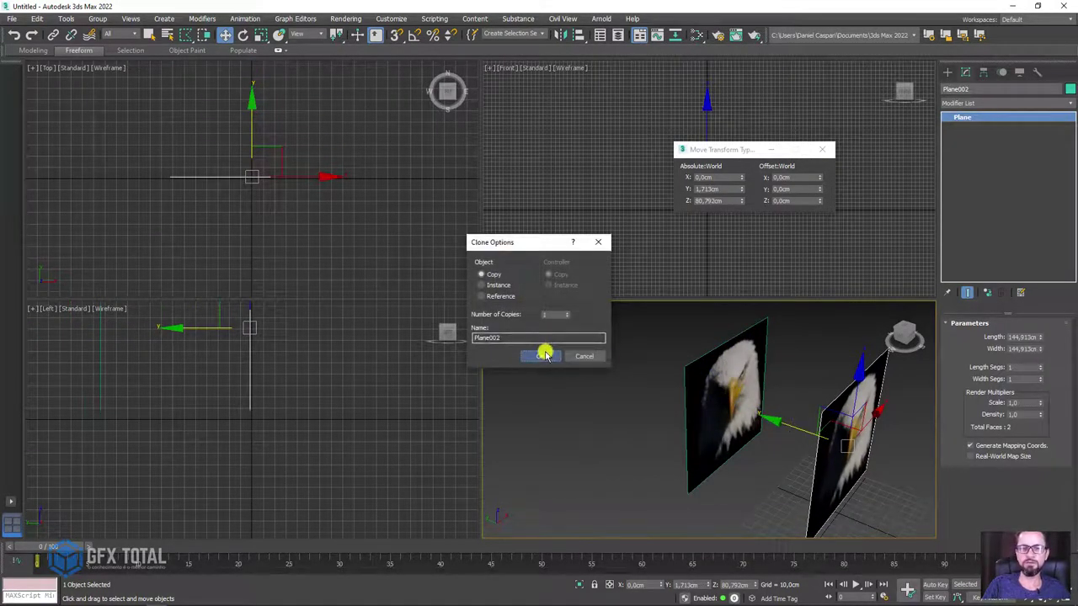
Confirm the copy as Plane002 and trial-rotate it, cancelling back to upright.
{"action": "left_click", "coordinate": [546, 353]}
{"action": "scroll", "coordinate": [707, 412], "scroll_direction": "down", "scroll_amount": 3}
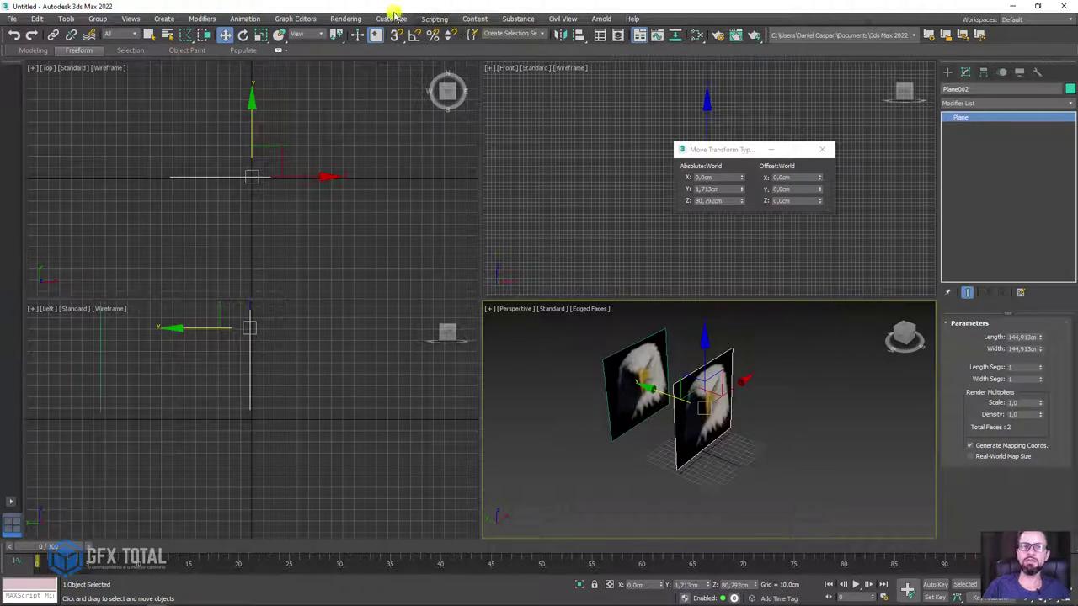
{"action": "left_click", "coordinate": [245, 35]}
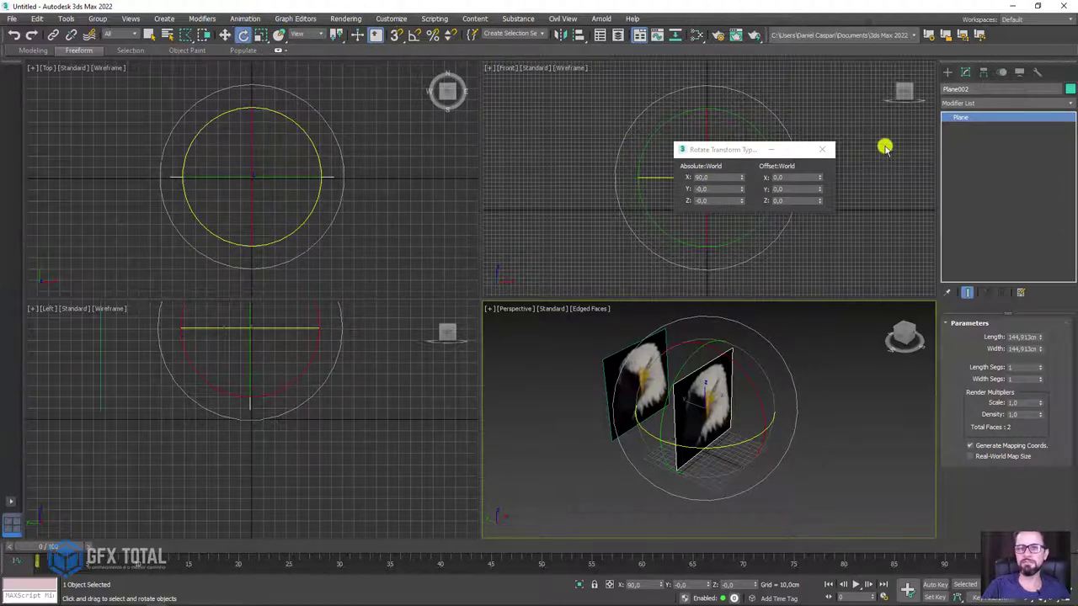
{"action": "left_click", "coordinate": [822, 152]}
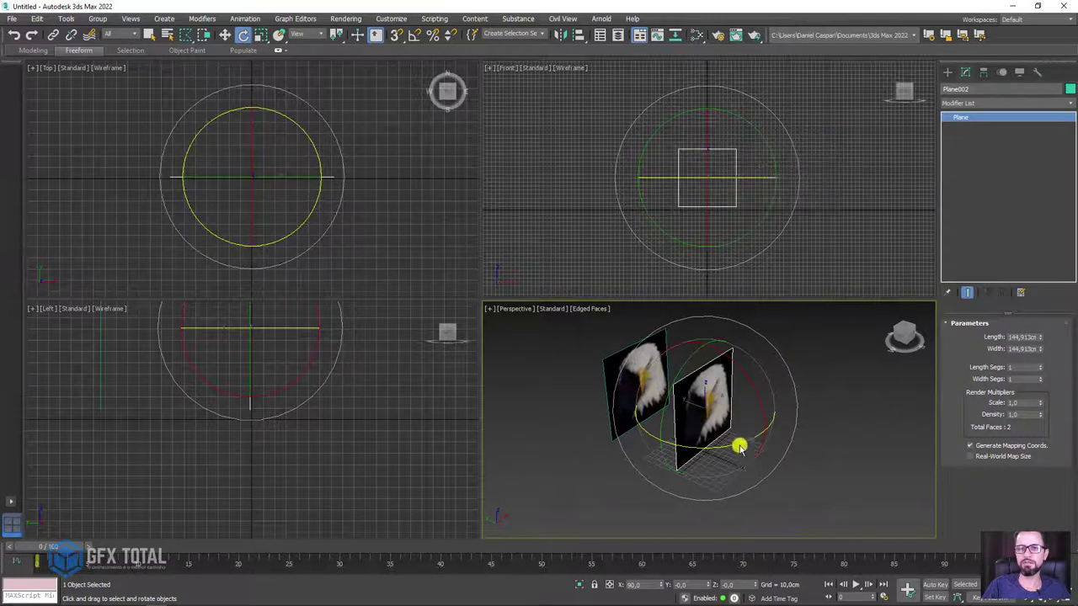
{"action": "left_click_drag", "start_coordinate": [747, 441], "coordinate": [666, 452]}
{"action": "right_click", "coordinate": [684, 88]}
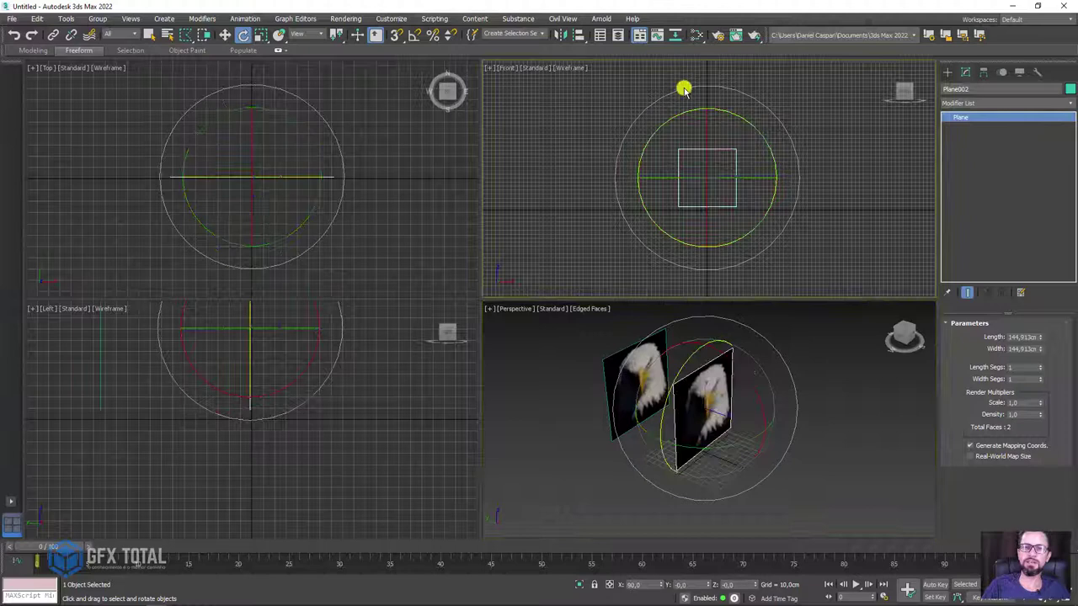
With Angle Snap on, rotate Plane002 90° about Z and move it along X.
{"action": "left_click", "coordinate": [415, 35]}
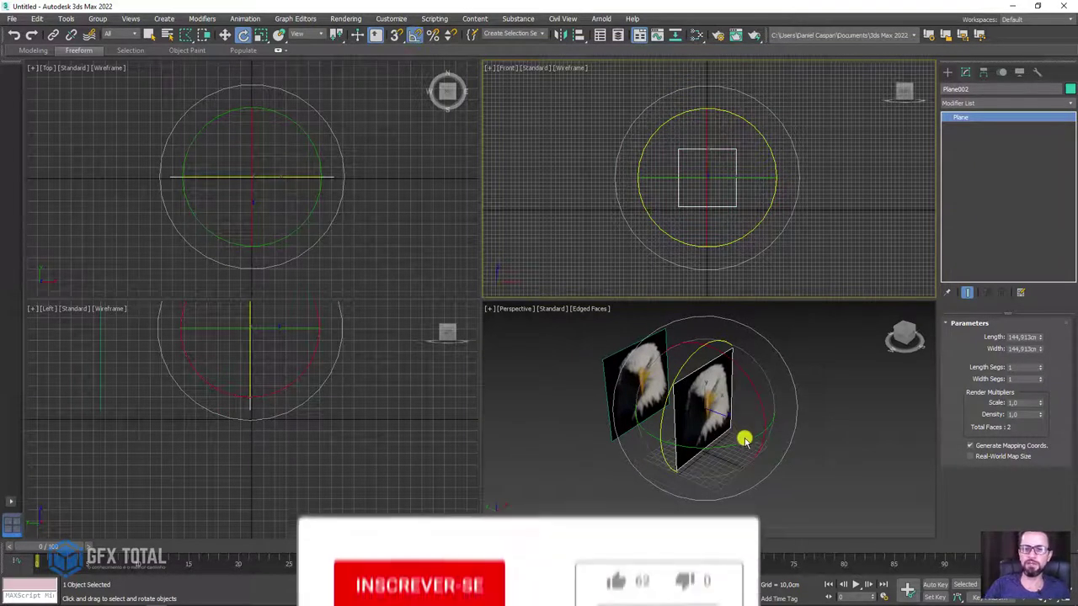
{"action": "left_click_drag", "start_coordinate": [741, 442], "coordinate": [835, 445]}
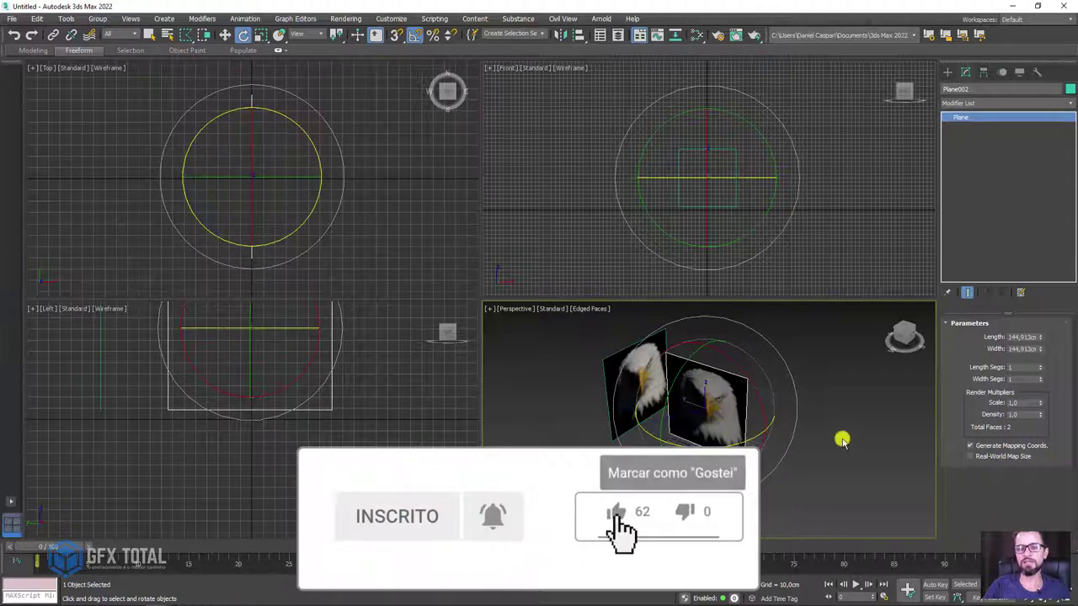
{"action": "key", "text": "w"}
{"action": "left_click_drag", "start_coordinate": [752, 398], "coordinate": [786, 424]}
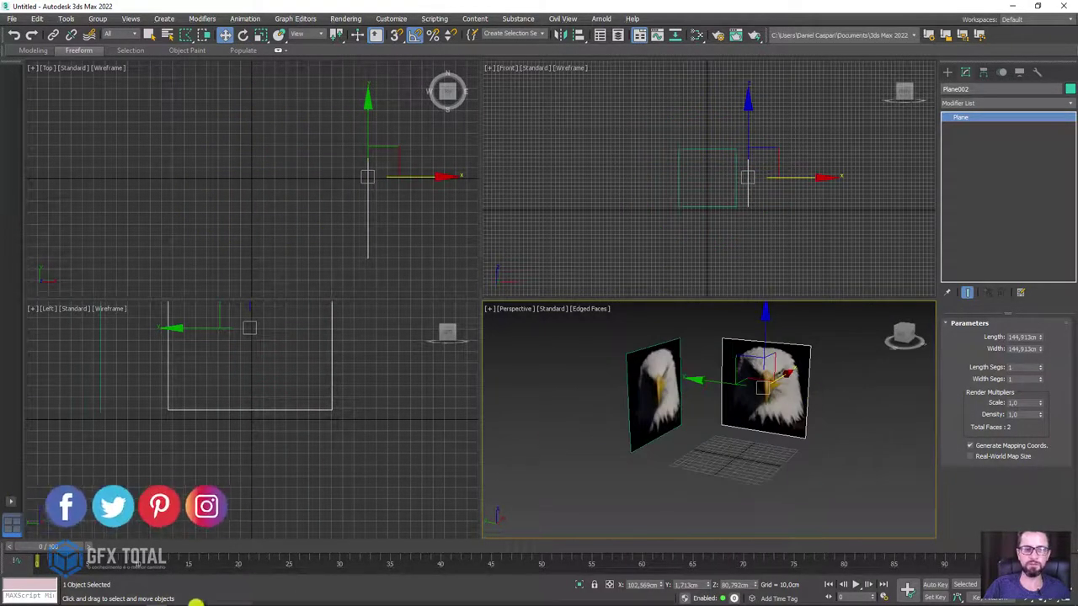
Apply the left.jpg side-view eagle photo as the turned plane's texture.
{"action": "left_click", "coordinate": [115, 598]}
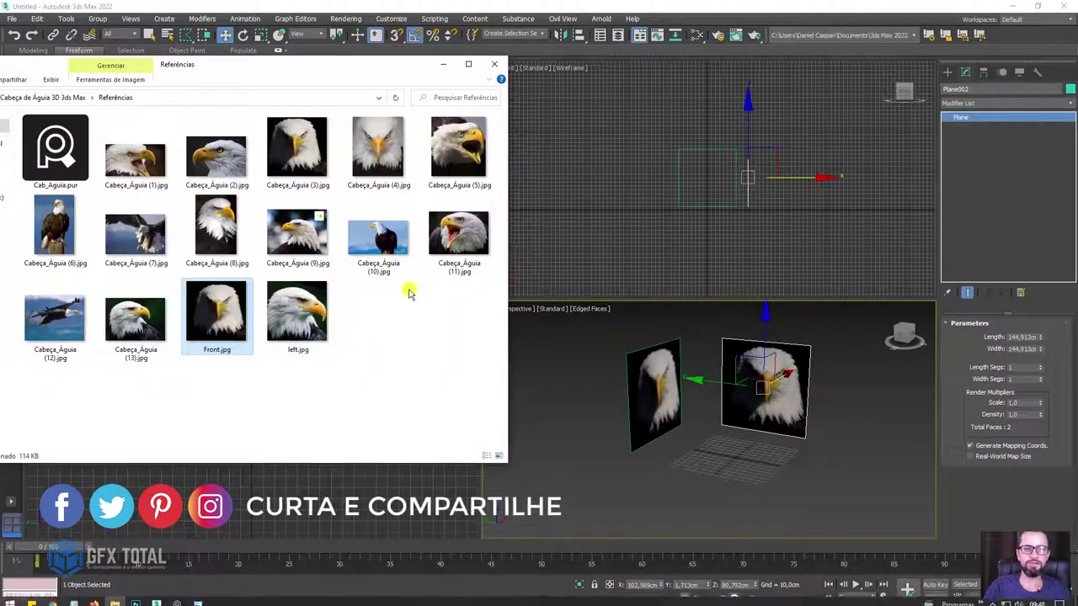
{"action": "left_click_drag", "start_coordinate": [293, 314], "coordinate": [801, 415]}
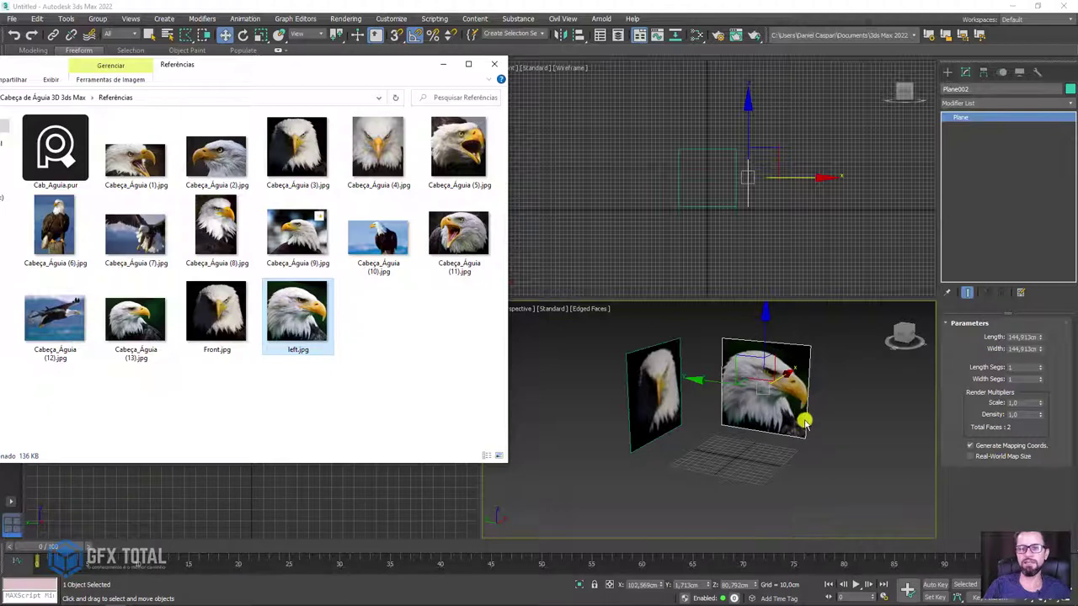
{"action": "mouse_move", "coordinate": [847, 410]}
{"action": "middle_mouse_down", "text": "alt"}
{"action": "mouse_move", "coordinate": [791, 409]}
{"action": "mouse_move", "coordinate": [878, 392]}
{"action": "mouse_move", "coordinate": [854, 410]}
{"action": "mouse_move", "coordinate": [916, 417]}
{"action": "mouse_move", "coordinate": [770, 402]}
{"action": "mouse_move", "coordinate": [817, 419]}
{"action": "middle_mouse_up", "text": "alt"}
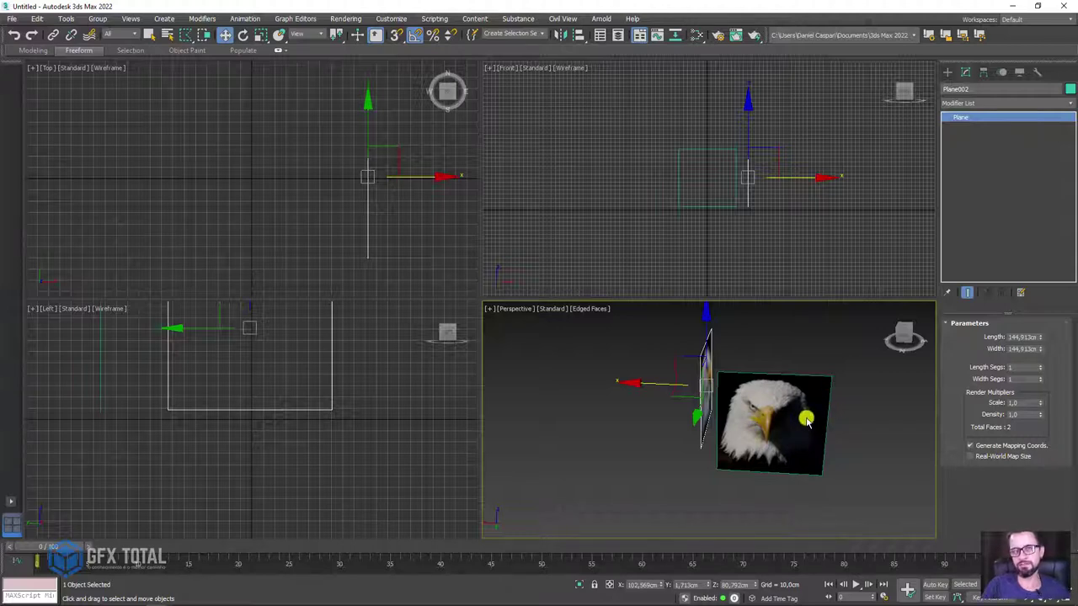
Orbit around the eagle planes and move the side-view plane further along +X.
{"action": "mouse_move", "coordinate": [805, 420]}
{"action": "middle_mouse_down", "text": "alt"}
{"action": "mouse_move", "coordinate": [796, 435]}
{"action": "mouse_move", "coordinate": [712, 446]}
{"action": "mouse_move", "coordinate": [662, 416]}
{"action": "mouse_move", "coordinate": [765, 411]}
{"action": "mouse_move", "coordinate": [750, 385]}
{"action": "middle_mouse_up", "text": "alt"}
{"action": "mouse_move", "coordinate": [750, 385]}
{"action": "left_mouse_down"}
{"action": "mouse_move", "coordinate": [766, 380]}
{"action": "mouse_move", "coordinate": [746, 421]}
{"action": "left_mouse_up"}
{"action": "mouse_move", "coordinate": [746, 421]}
{"action": "middle_mouse_down", "text": "alt"}
{"action": "mouse_move", "coordinate": [720, 429]}
{"action": "mouse_move", "coordinate": [859, 413]}
{"action": "mouse_move", "coordinate": [823, 497]}
{"action": "middle_mouse_up", "text": "alt"}
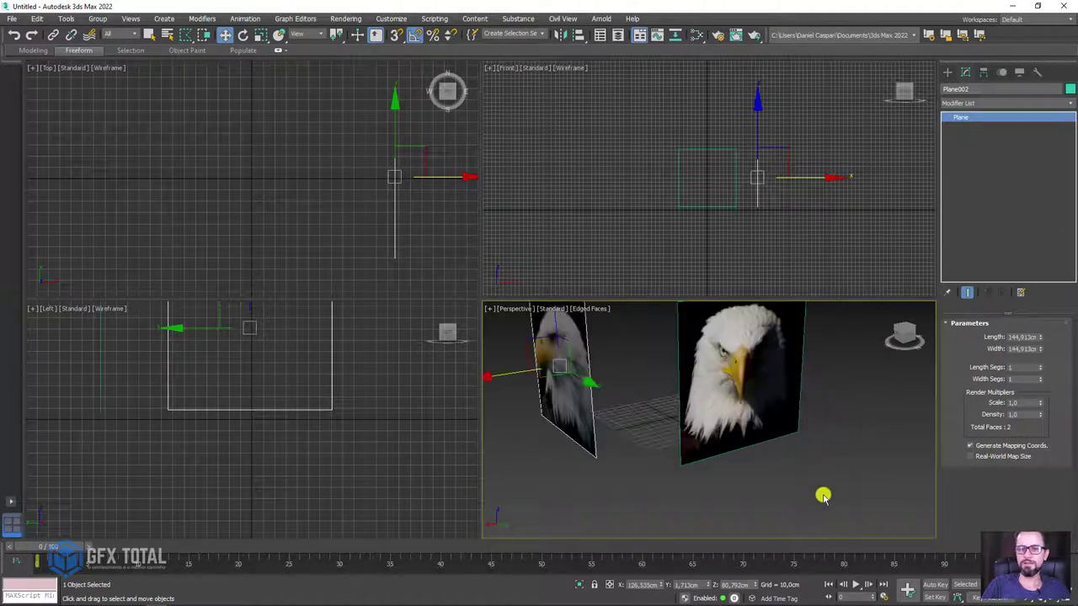
{"action": "mouse_move", "coordinate": [823, 497]}
{"action": "left_mouse_down"}
{"action": "mouse_move", "coordinate": [508, 329]}
{"action": "mouse_move", "coordinate": [719, 361]}
{"action": "left_mouse_up"}
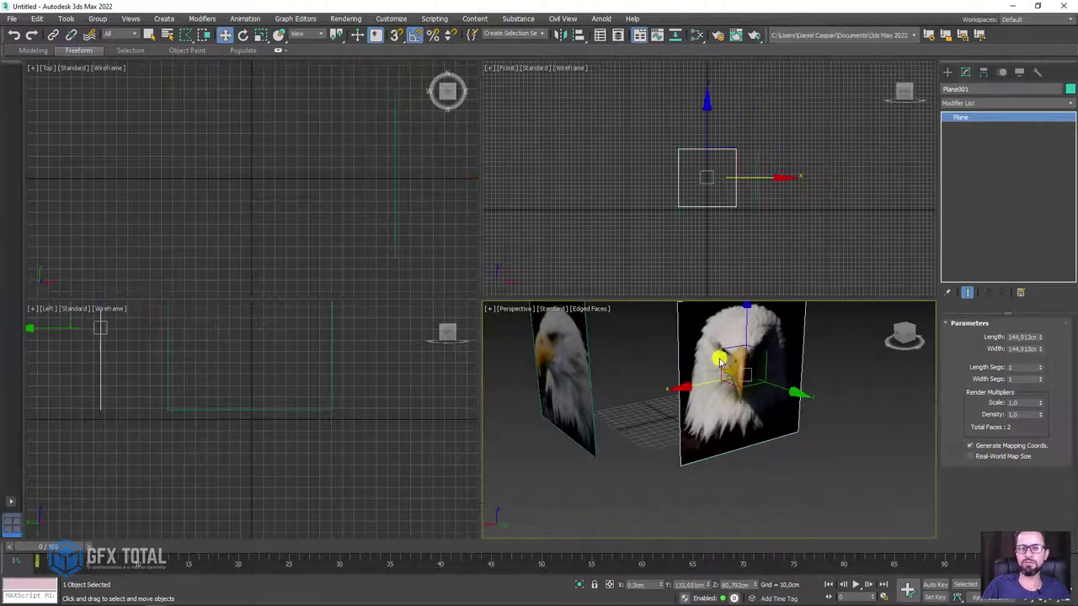
Enable Backface Cull on both eagle planes via Object Properties and orbit to verify.
{"action": "left_click_drag", "start_coordinate": [187, 35], "coordinate": [183, 54]}
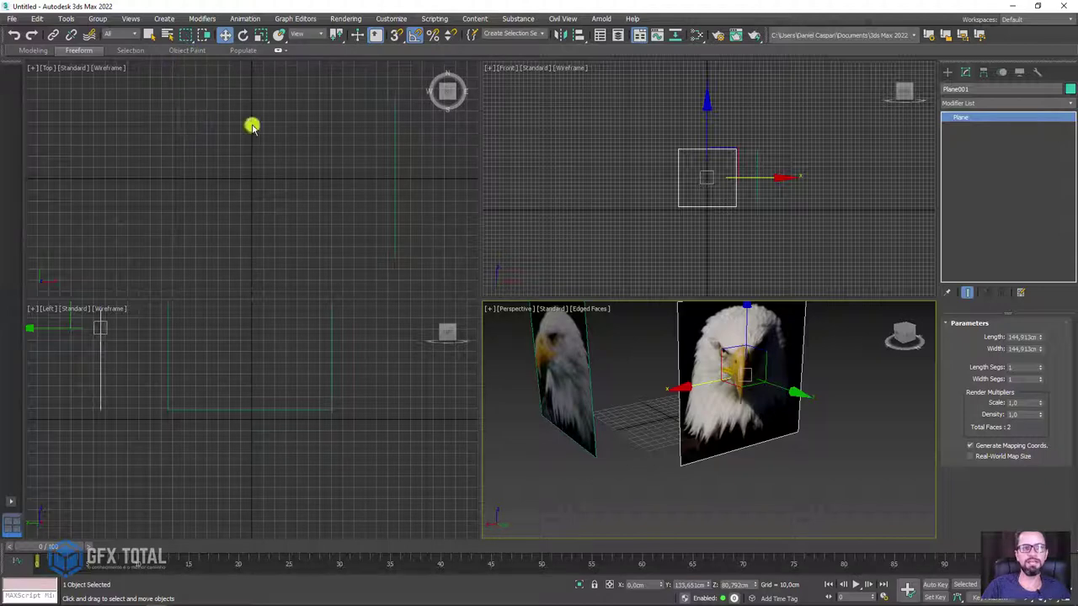
{"action": "left_click", "coordinate": [575, 366], "text": "ctrl"}
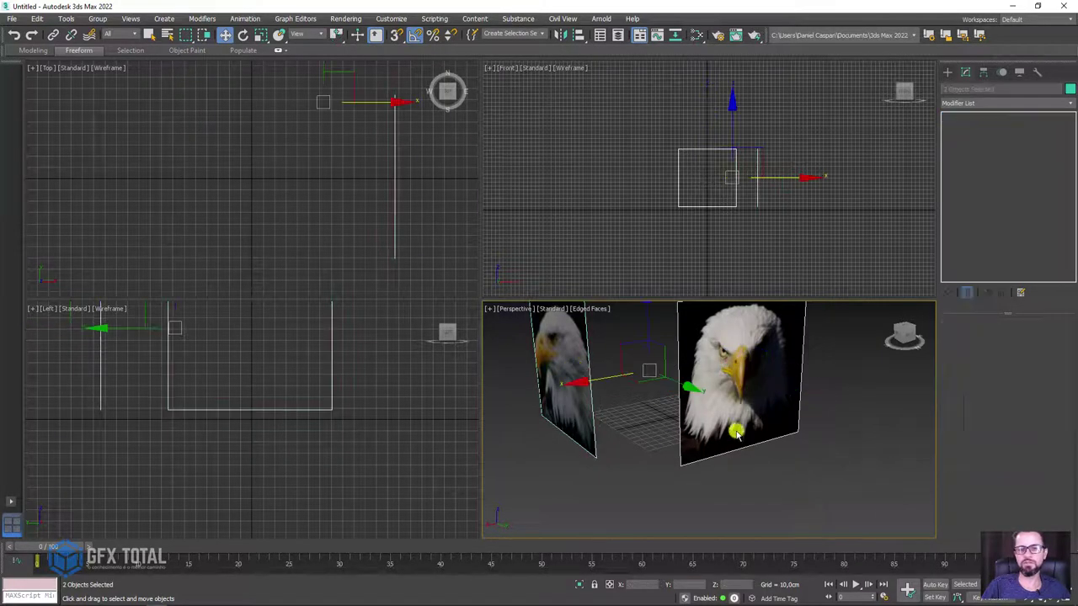
{"action": "right_click", "coordinate": [717, 354]}
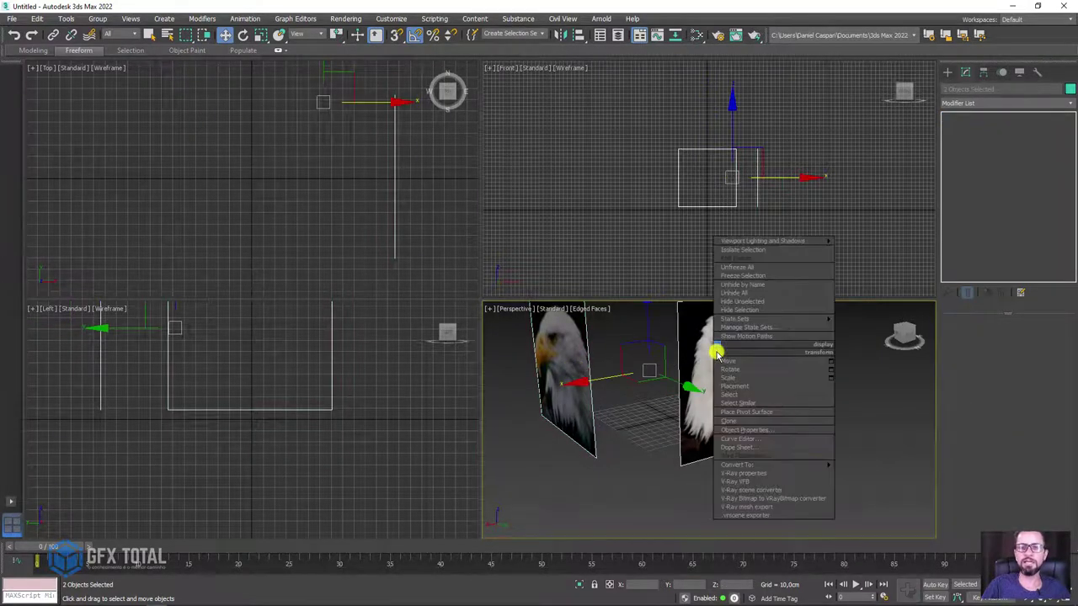
{"action": "left_click", "coordinate": [758, 429]}
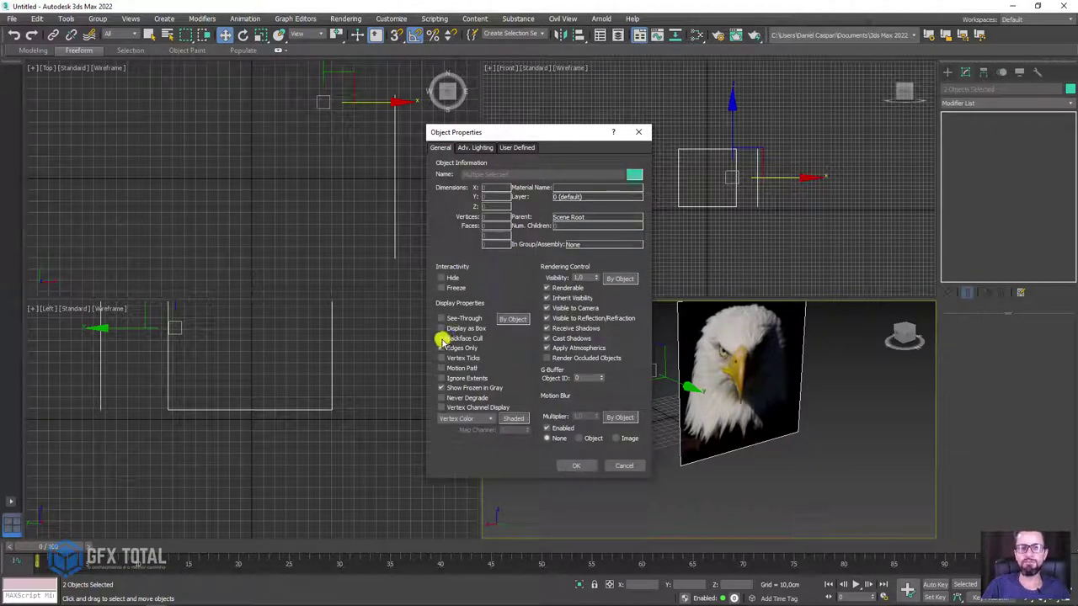
{"action": "left_click", "coordinate": [576, 466]}
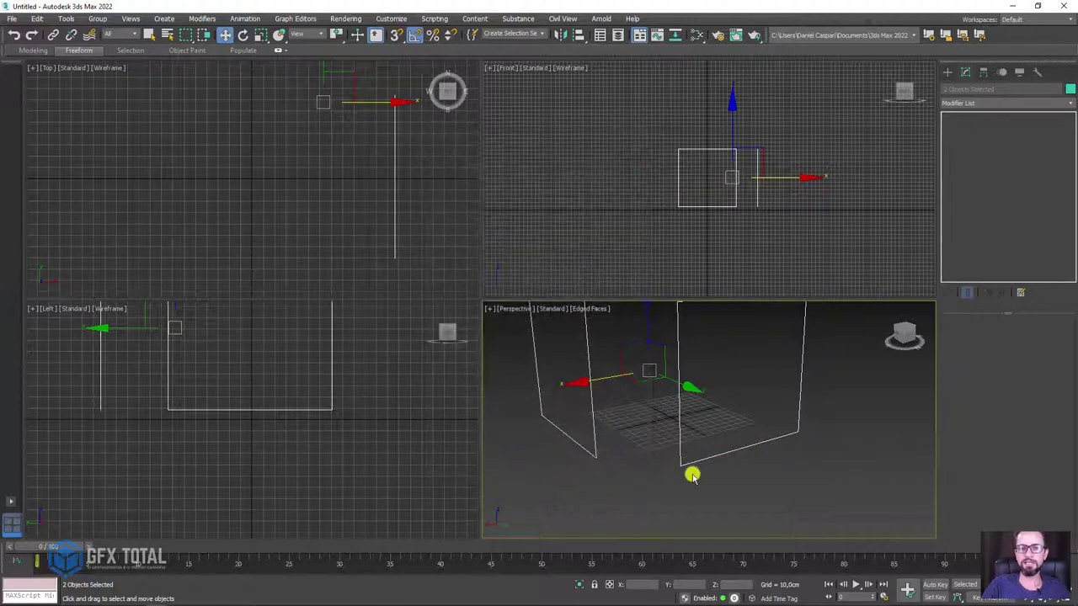
{"action": "scroll", "coordinate": [741, 497], "scroll_direction": "down", "scroll_amount": 3}
{"action": "mouse_move", "coordinate": [765, 512]}
{"action": "middle_mouse_down", "text": "alt"}
{"action": "mouse_move", "coordinate": [763, 497]}
{"action": "mouse_move", "coordinate": [561, 505]}
{"action": "mouse_move", "coordinate": [541, 443]}
{"action": "middle_mouse_up", "text": "alt"}
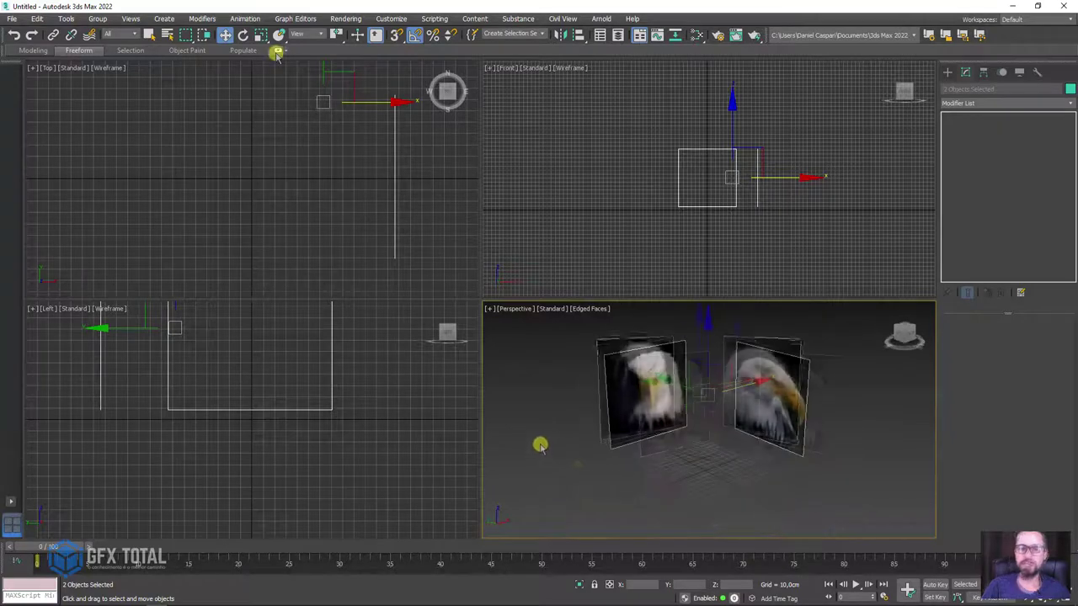